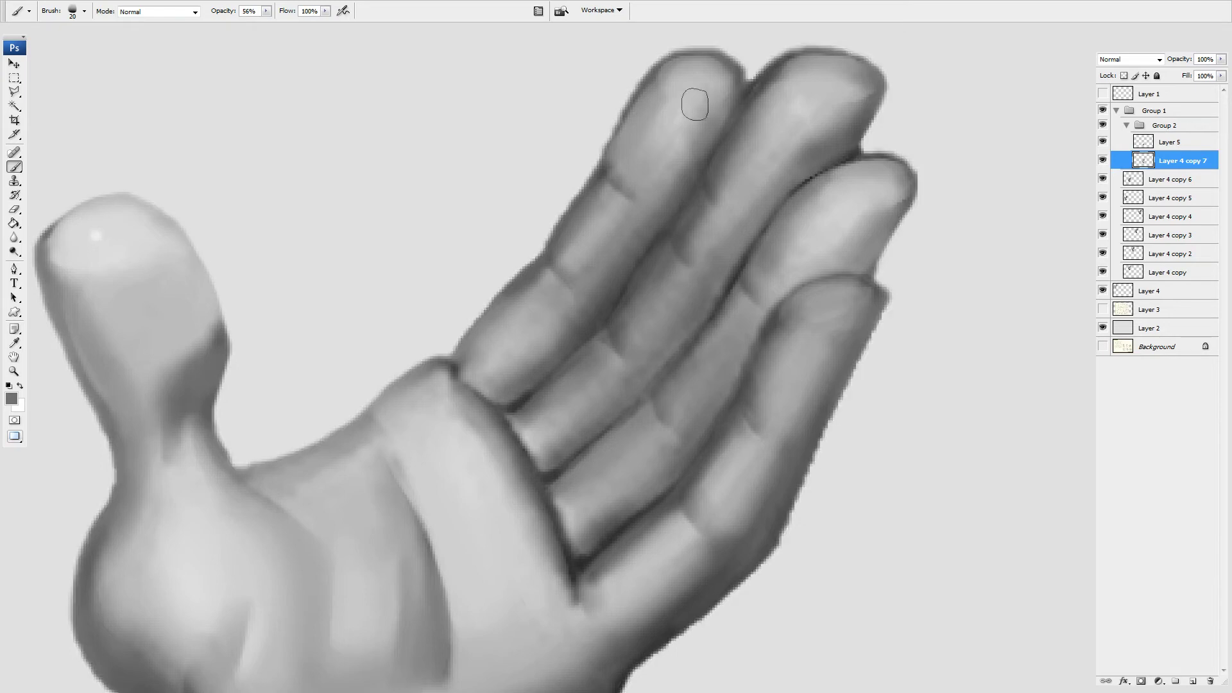
# - Soften the shading on the fingertips and blend away the thumb tip's highlight with sampled greys, enlarging the brush to 30
pyautogui.keyDown('alt'); pyautogui.click(709, 82); pyautogui.keyUp('alt')
pyautogui.moveTo(706, 80)
pyautogui.mouseDown()
pyautogui.moveTo(716, 134)
pyautogui.moveTo(872, 131)
pyautogui.moveTo(849, 182)
pyautogui.moveTo(861, 144)
pyautogui.mouseUp()
pyautogui.keyDown('alt'); pyautogui.click(808, 165); pyautogui.keyUp('alt')
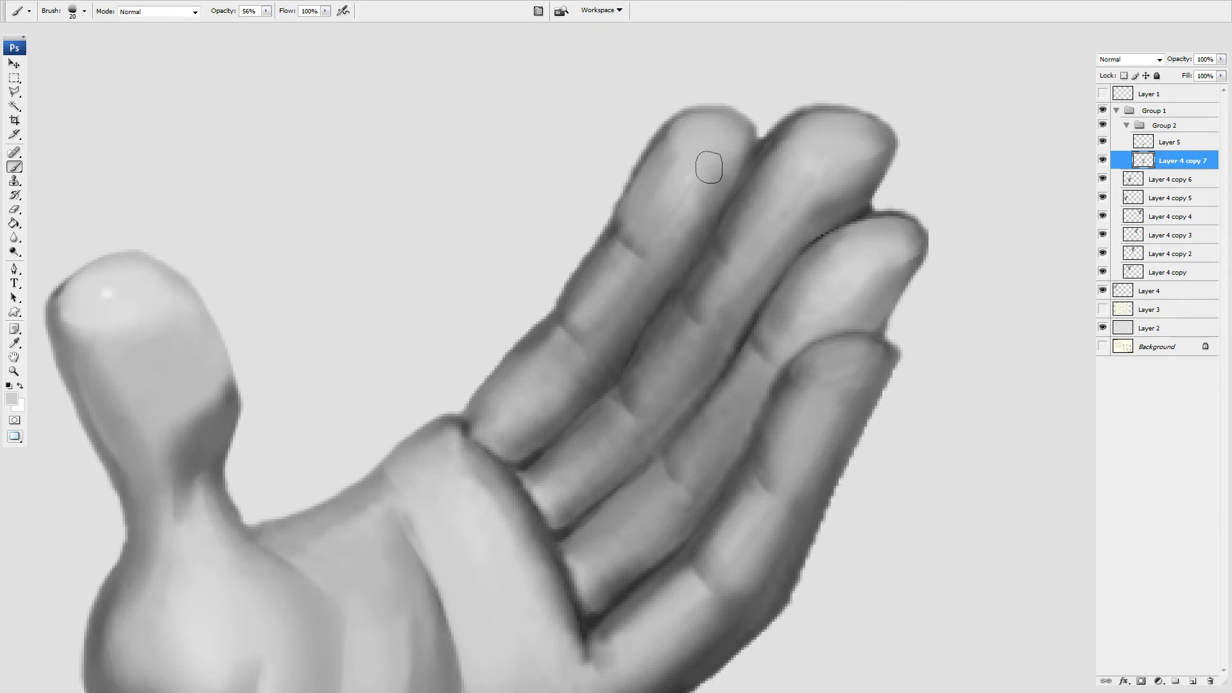
pyautogui.moveTo(158, 332)
pyautogui.mouseDown()
pyautogui.moveTo(507, 283)
pyautogui.moveTo(488, 285)
pyautogui.mouseUp()
pyautogui.keyDown('alt'); pyautogui.click(505, 285); pyautogui.keyUp('alt')
pyautogui.press(']')
pyautogui.press(']')
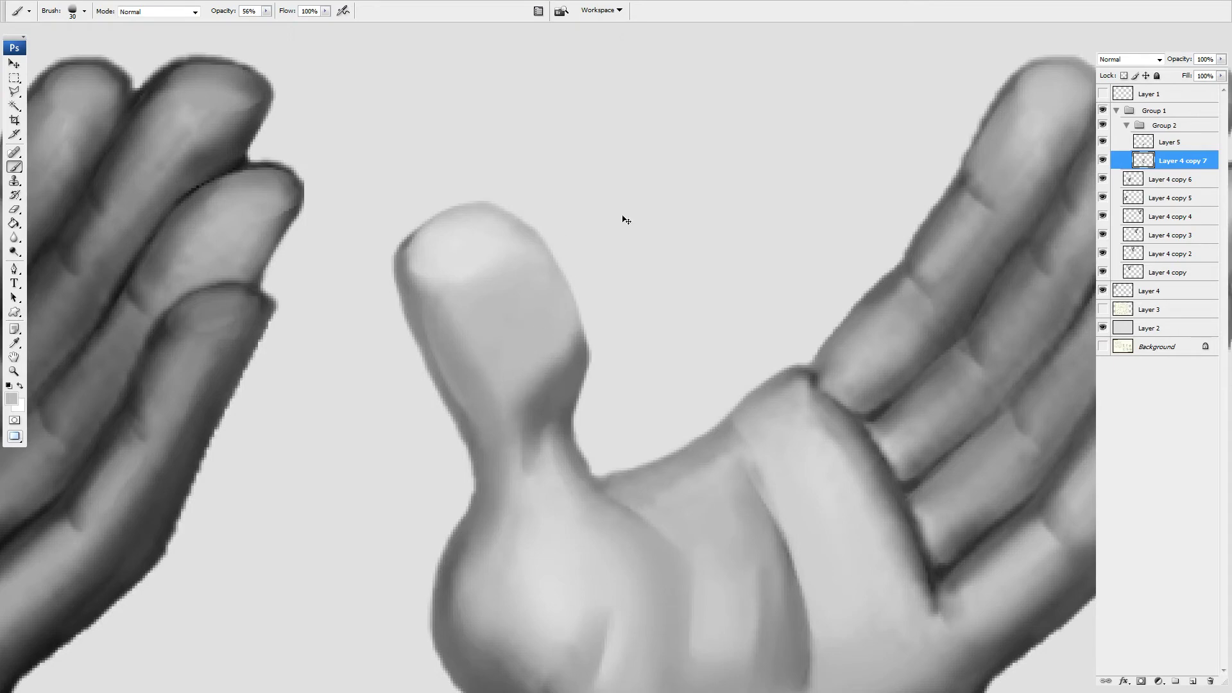
# - Duplicate the Group 2 hand and place the copy to its right in the second row
pyautogui.hotkey('ctrl', '-')
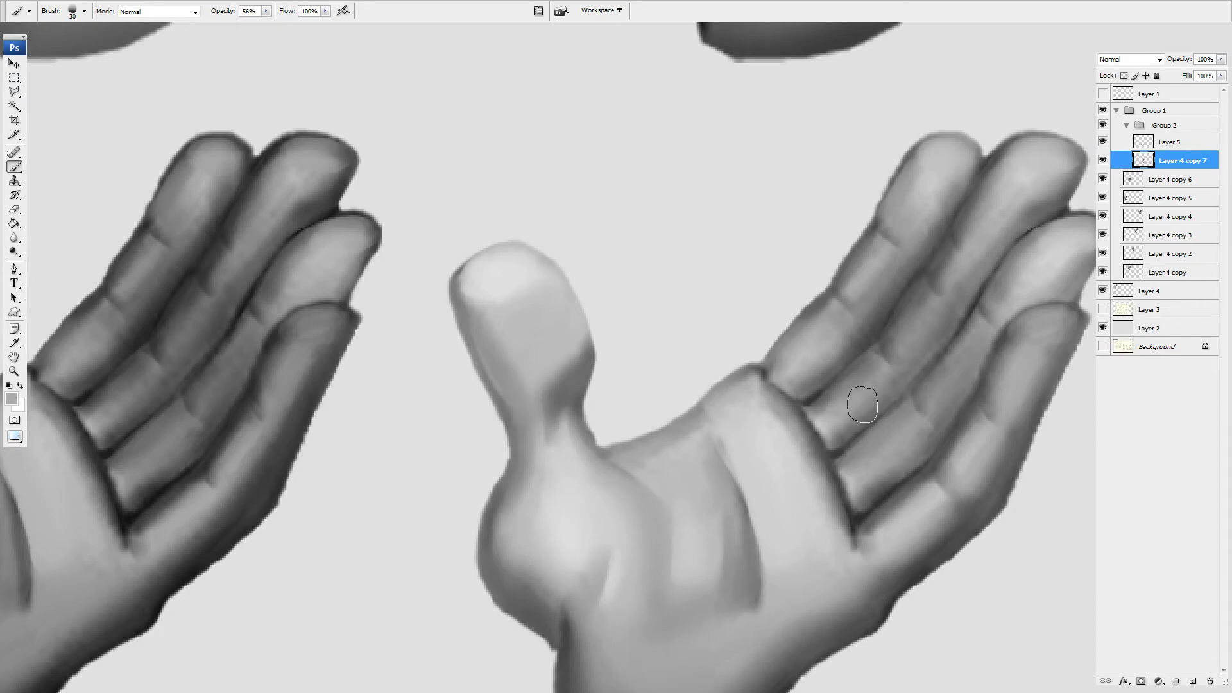
pyautogui.hotkey('ctrl', '-')
pyautogui.hotkey('ctrl', '-')
pyautogui.moveTo(785, 449); pyautogui.dragTo(800, 385)
pyautogui.click(1129, 127)
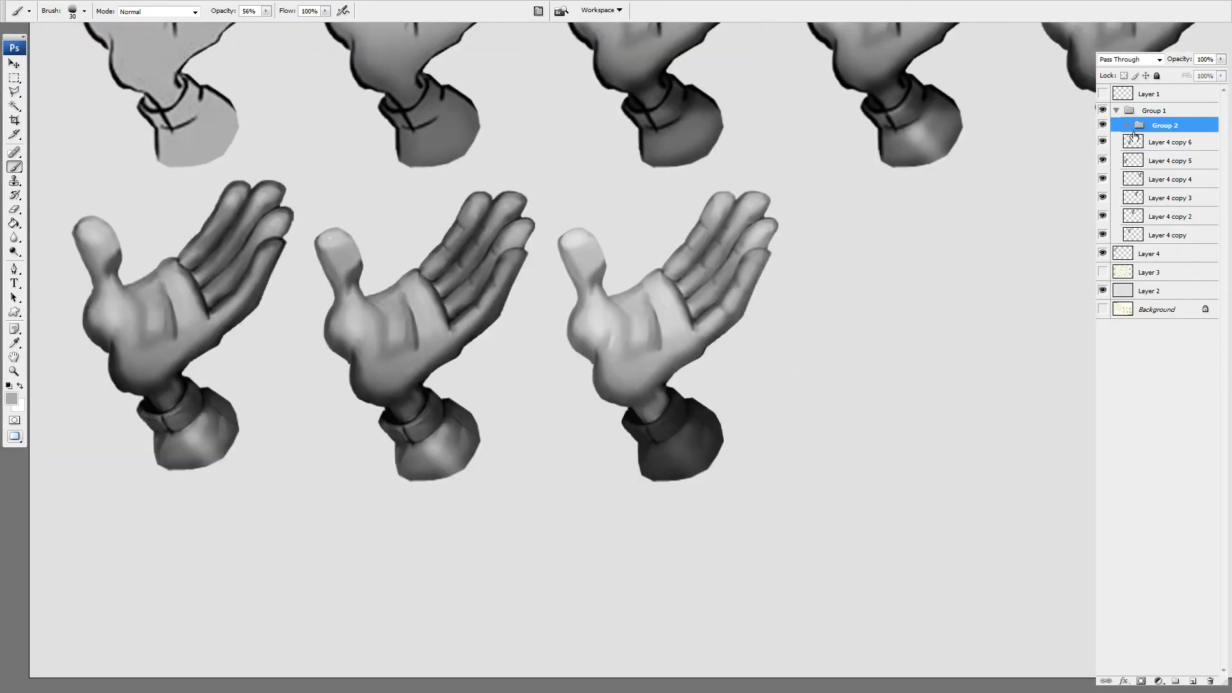
pyautogui.press('v')
pyautogui.moveTo(658, 403); pyautogui.dragTo(888, 399)
pyautogui.hotkey('ctrl', '-')
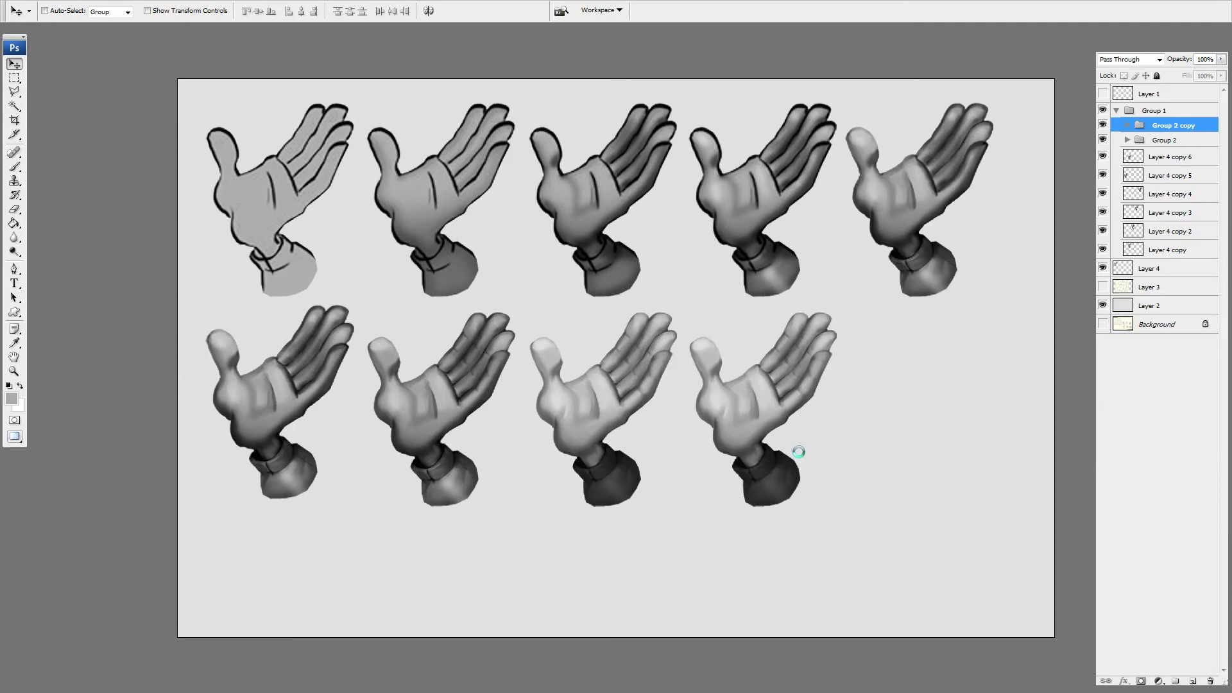
# - Colorize the copied hand's skin layer with Hue/Saturation, using a hue of 22 and a saturation slightly above 30
pyautogui.scroll(3, 802, 456)
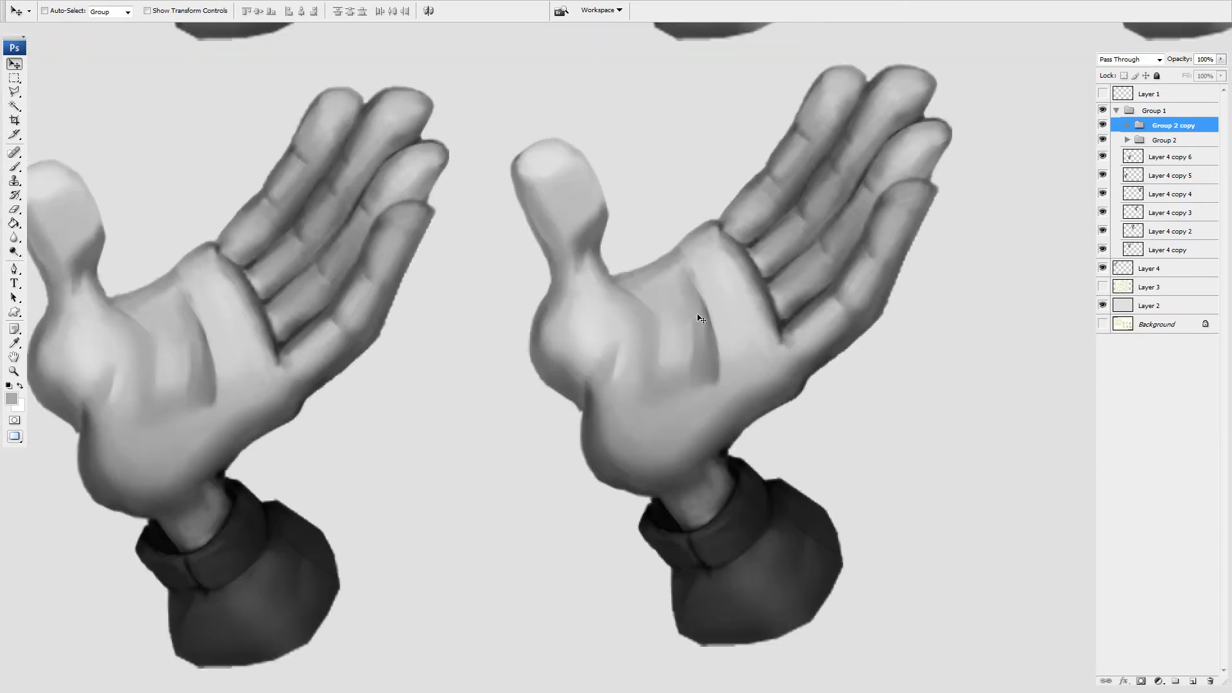
pyautogui.keyDown('ctrl'); pyautogui.click(686, 363); pyautogui.keyUp('ctrl')
pyautogui.moveTo(685, 363); pyautogui.dragTo(772, 368)
pyautogui.hotkey('ctrl', 'z')
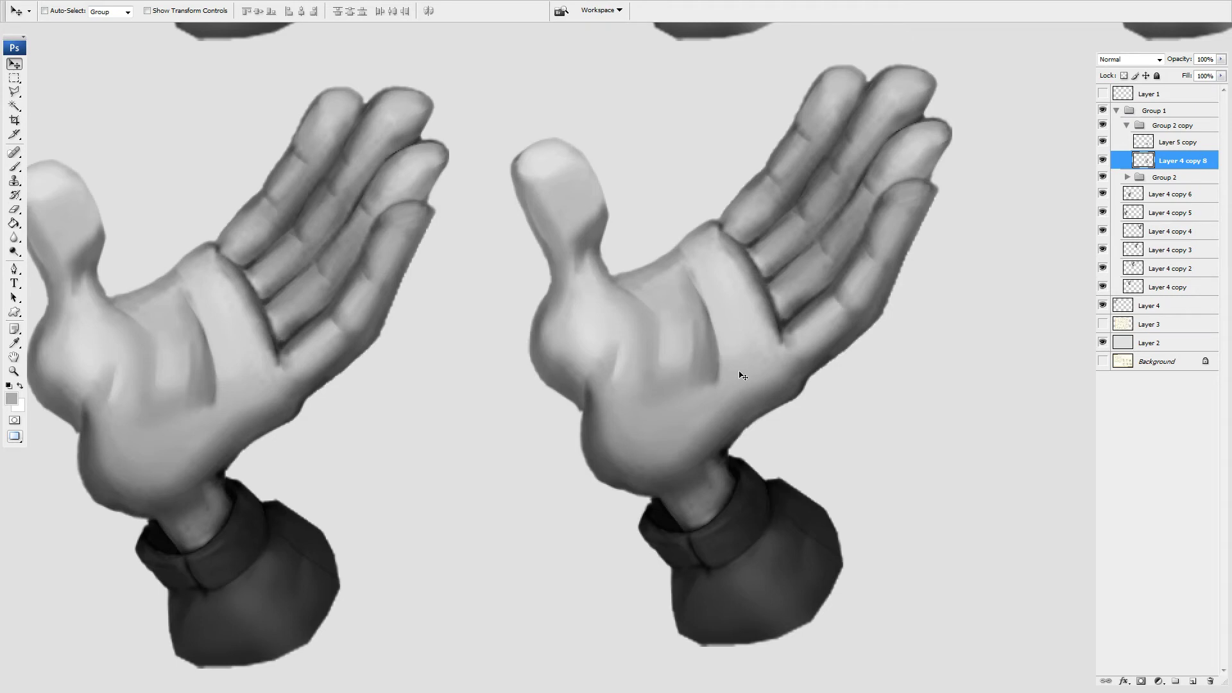
pyautogui.hotkey('ctrl', 'u')
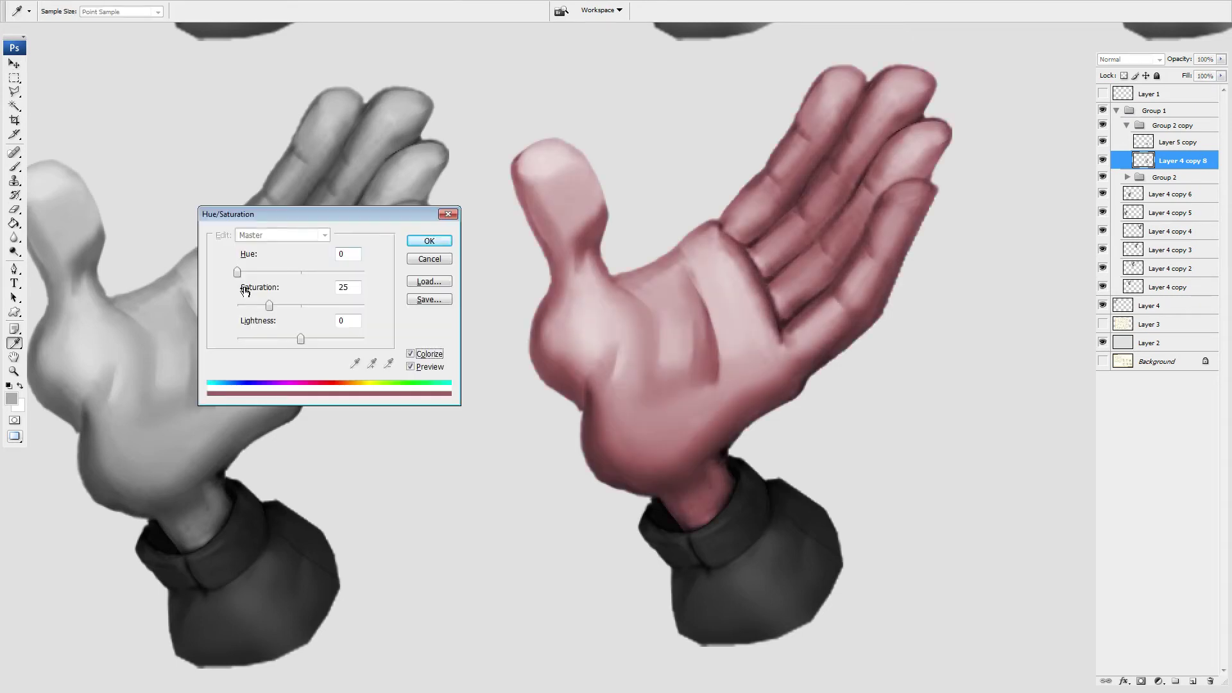
pyautogui.moveTo(241, 272); pyautogui.dragTo(288, 307)
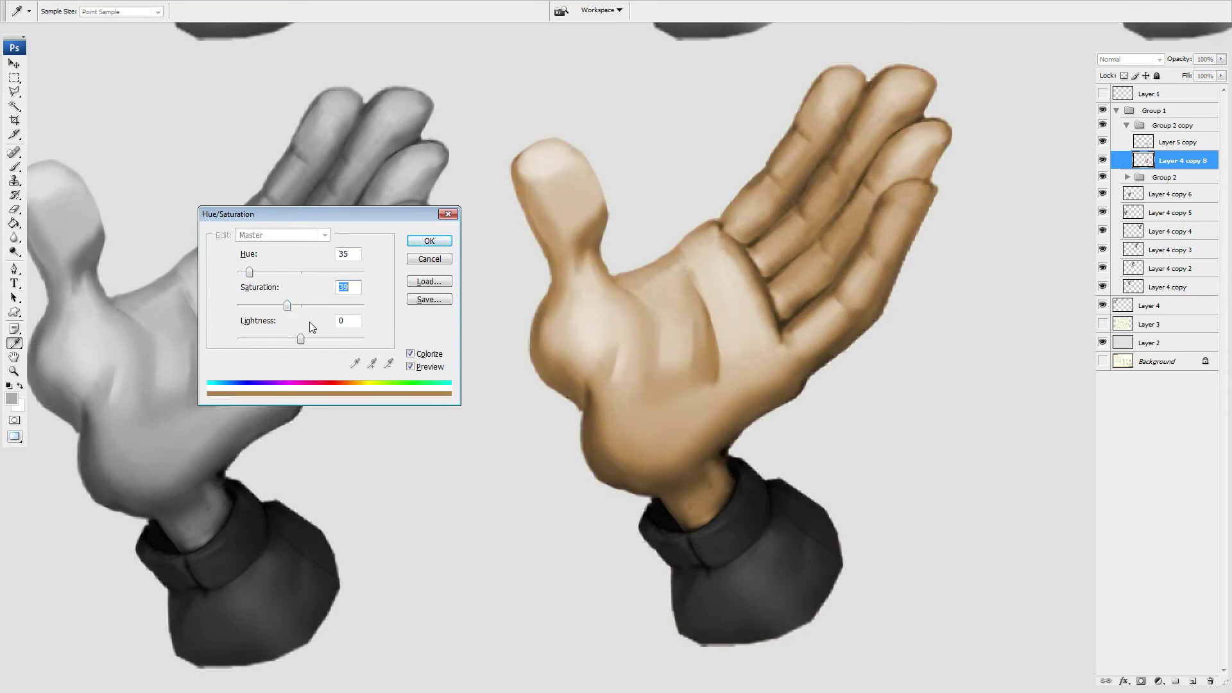
pyautogui.moveTo(249, 272); pyautogui.dragTo(304, 340)
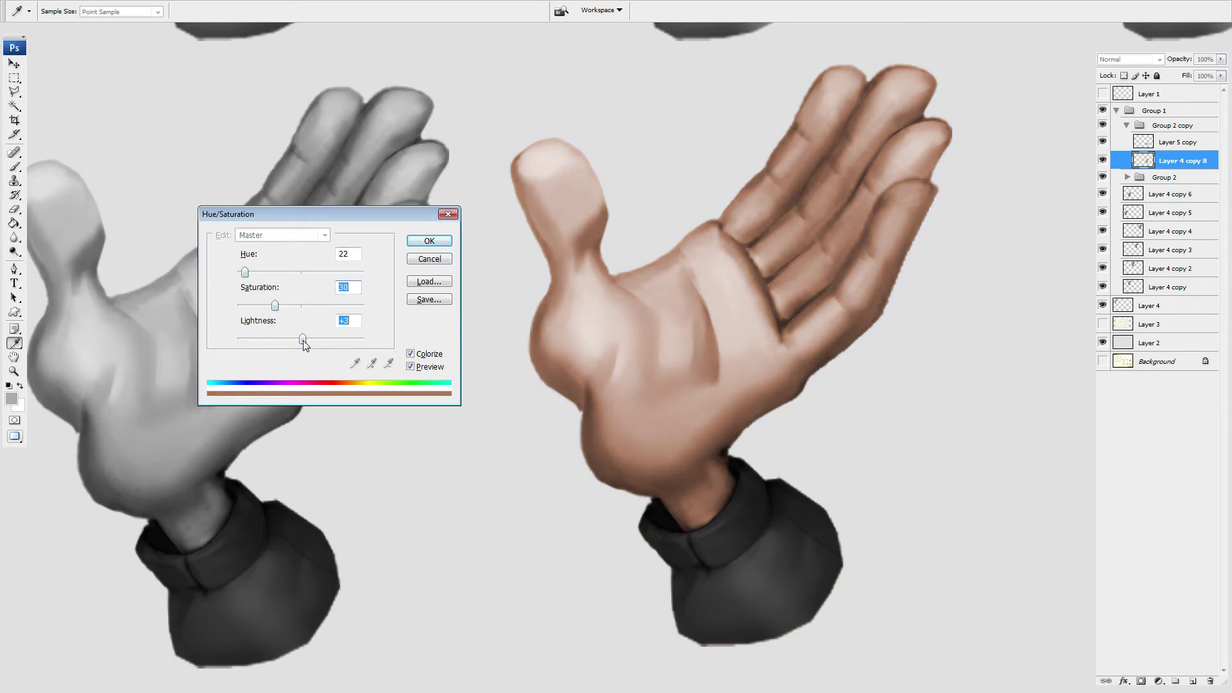
pyautogui.moveTo(302, 340); pyautogui.dragTo(300, 341)
pyautogui.moveTo(275, 305); pyautogui.dragTo(279, 309)
pyautogui.press('Return')
pyautogui.press('v')
# - Colorize the copied hand's sleeve layer dark blue with Hue/Saturation, using hue 225 and saturation 17
pyautogui.hotkey('alt', ']')
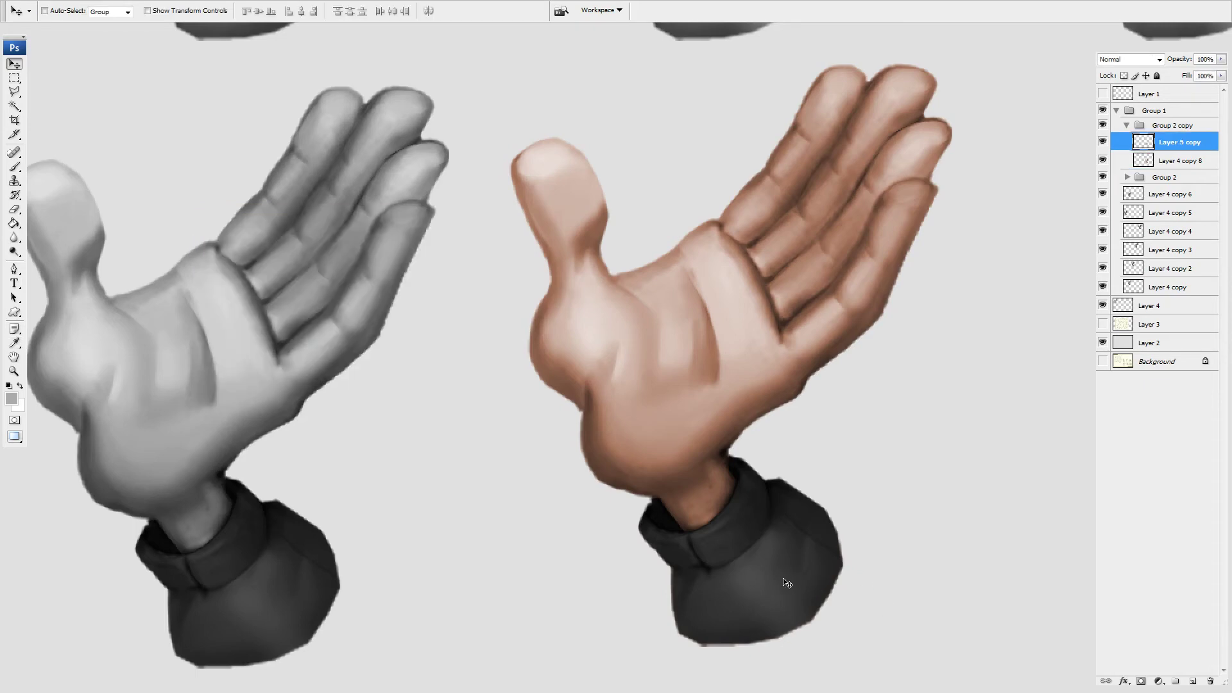
pyautogui.scroll(-3, 784, 583)
pyautogui.hotkey('ctrl', 'u')
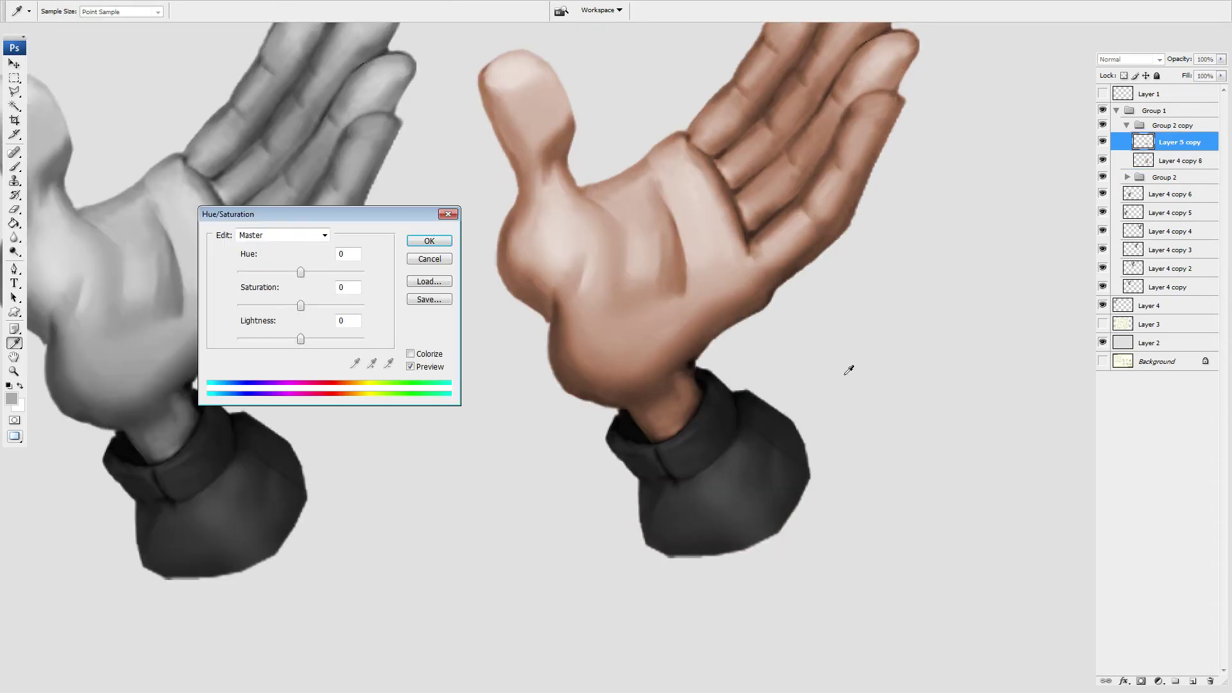
pyautogui.click(409, 353)
pyautogui.click(303, 272)
pyautogui.moveTo(303, 272); pyautogui.dragTo(261, 307)
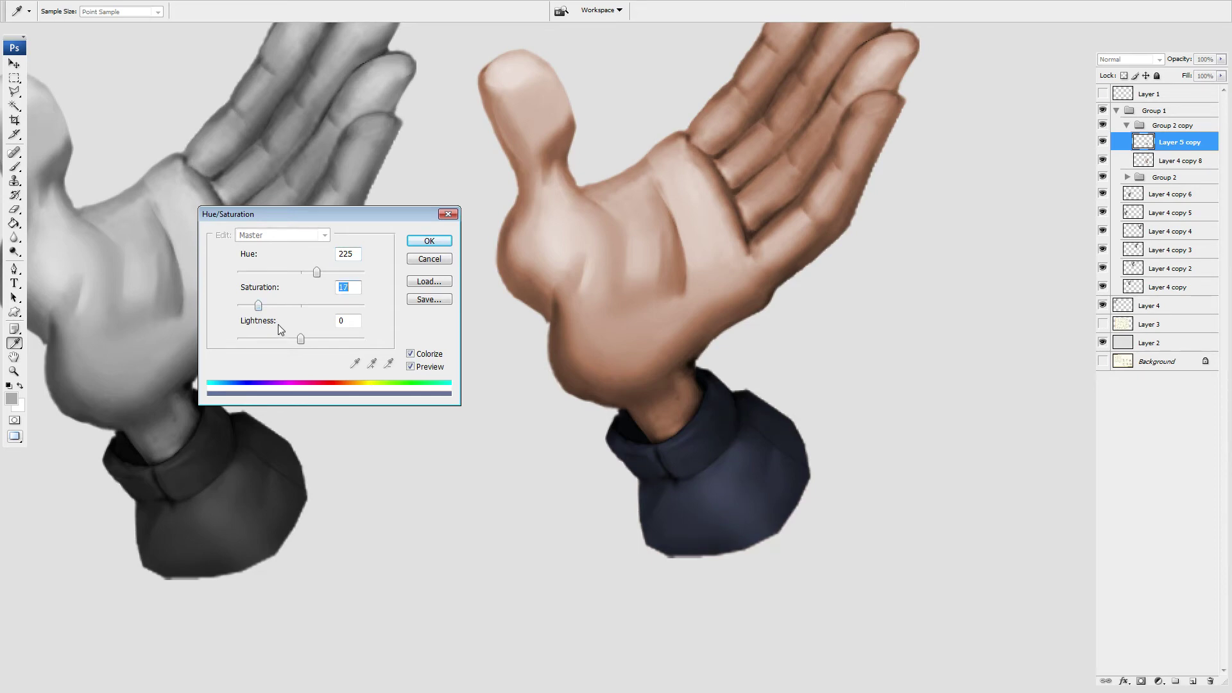
pyautogui.press('Return')
pyautogui.press('v')
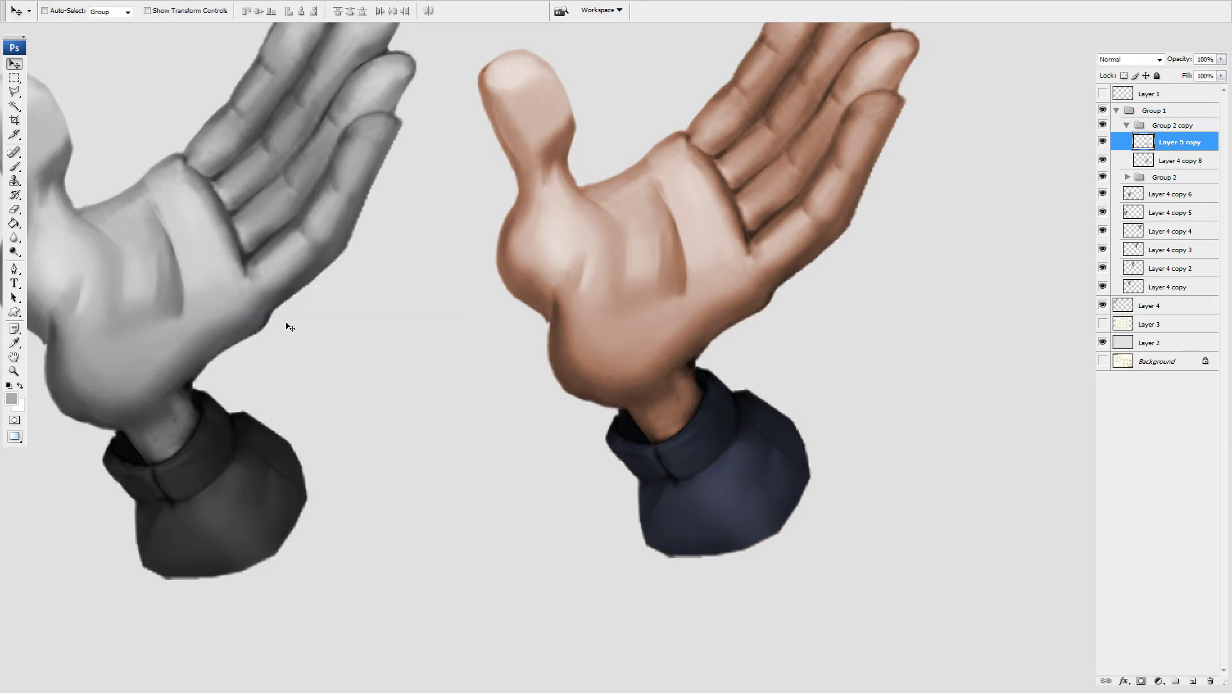
# - Reduce the blue sleeve's saturation by 13 with Hue/Saturation
pyautogui.hotkey('ctrl', 'u')
pyautogui.moveTo(301, 309); pyautogui.dragTo(294, 310)
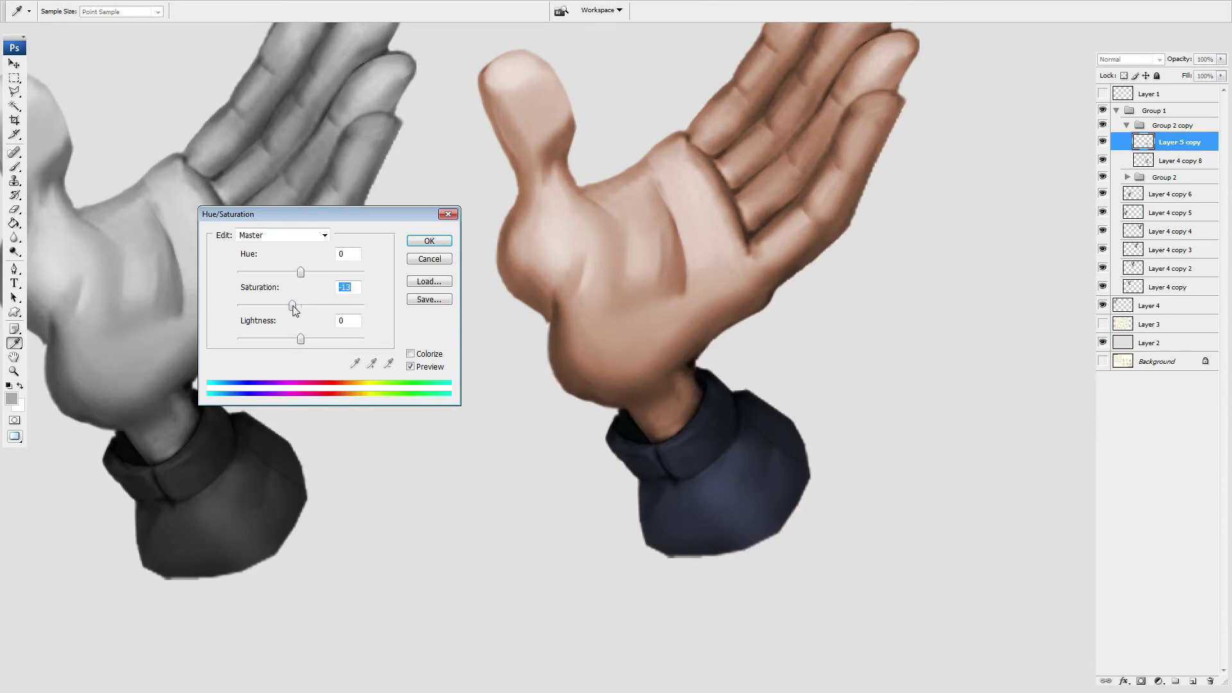
pyautogui.press('Return')
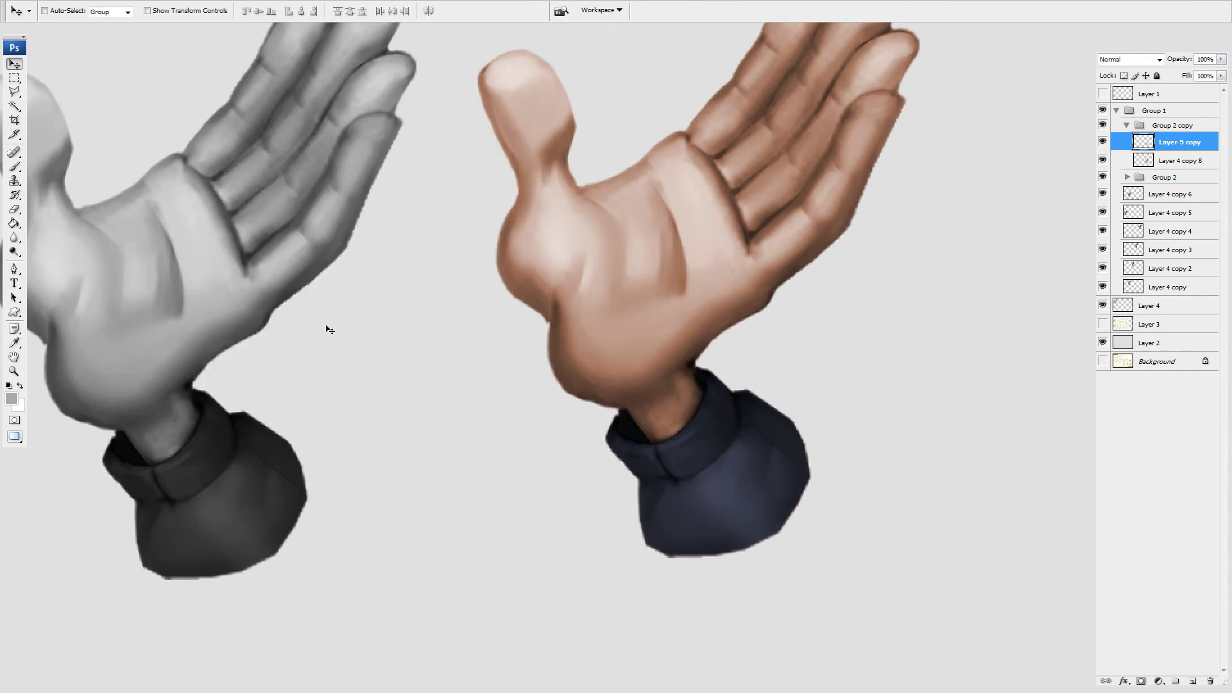
# - Duplicate the coloured hand group and place the copy at the end of the second row
pyautogui.hotkey('ctrl', '-')
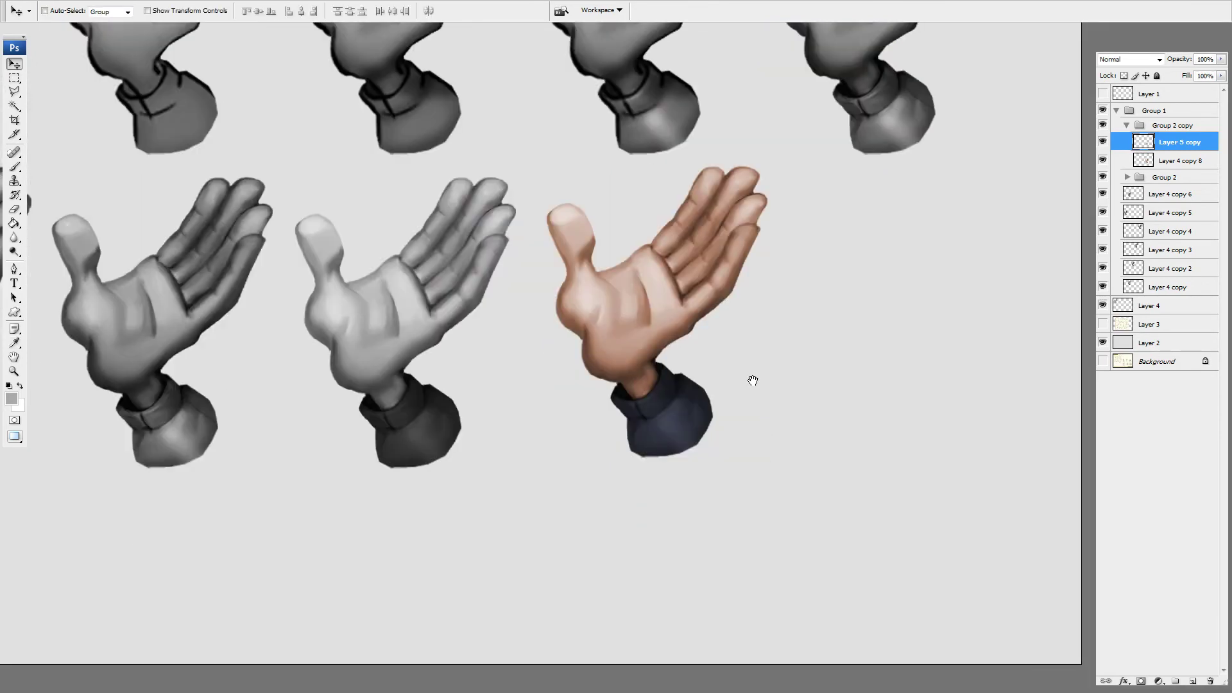
pyautogui.moveTo(648, 294); pyautogui.dragTo(369, 326)
pyautogui.hotkey('ctrl', 'j')
pyautogui.hotkey('ctrl', '+')
# - Adjust the new copy's skin layer with Color Balance, shifting the shadows and setting the highlights to 0, -6, -10
pyautogui.keyDown('ctrl'); pyautogui.click(557, 322); pyautogui.keyUp('ctrl')
pyautogui.moveTo(571, 316); pyautogui.dragTo(545, 426)
pyautogui.hotkey('ctrl', 'b')
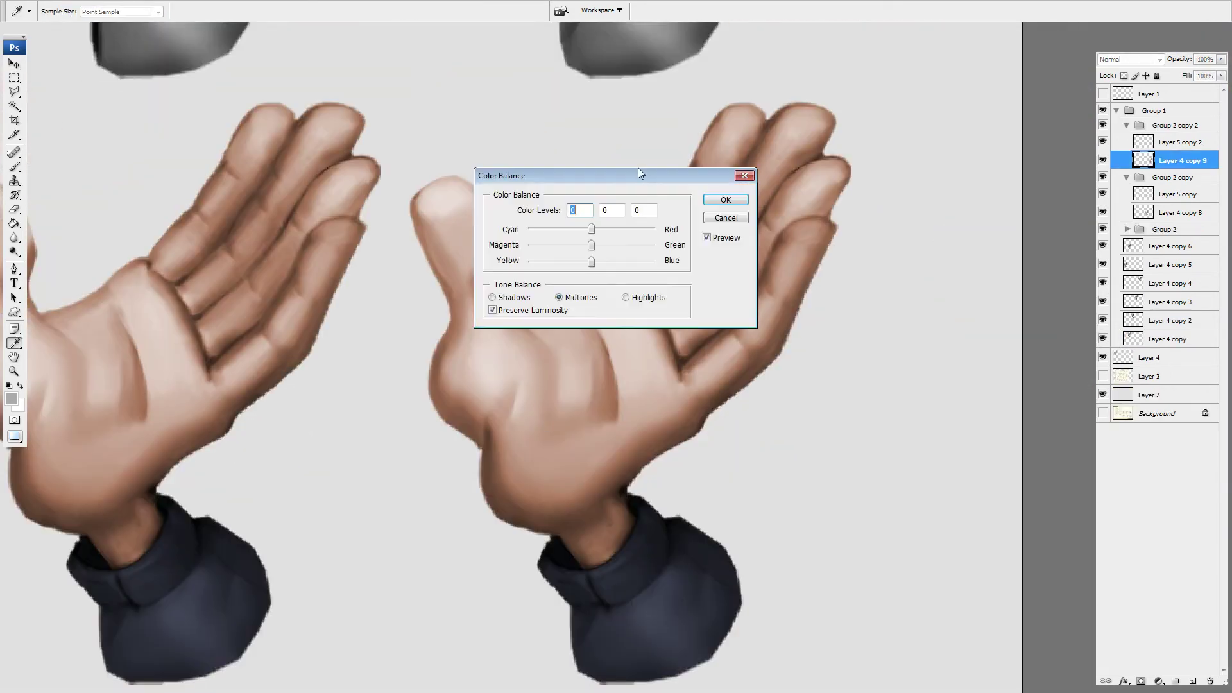
pyautogui.moveTo(688, 175); pyautogui.dragTo(991, 209)
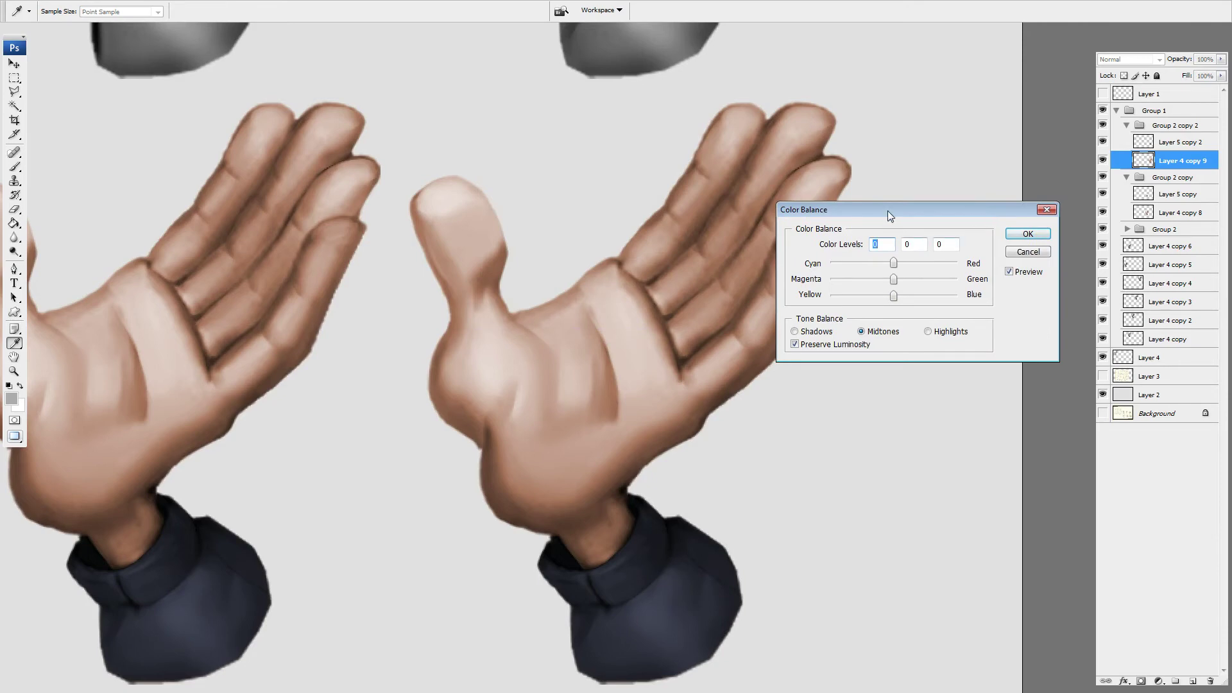
pyautogui.moveTo(887, 210); pyautogui.dragTo(994, 123)
pyautogui.click(902, 243)
pyautogui.moveTo(1000, 176)
pyautogui.mouseDown()
pyautogui.moveTo(1014, 181)
pyautogui.moveTo(998, 176)
pyautogui.moveTo(1012, 211)
pyautogui.moveTo(989, 206)
pyautogui.moveTo(998, 193)
pyautogui.mouseUp()
pyautogui.click(1035, 244)
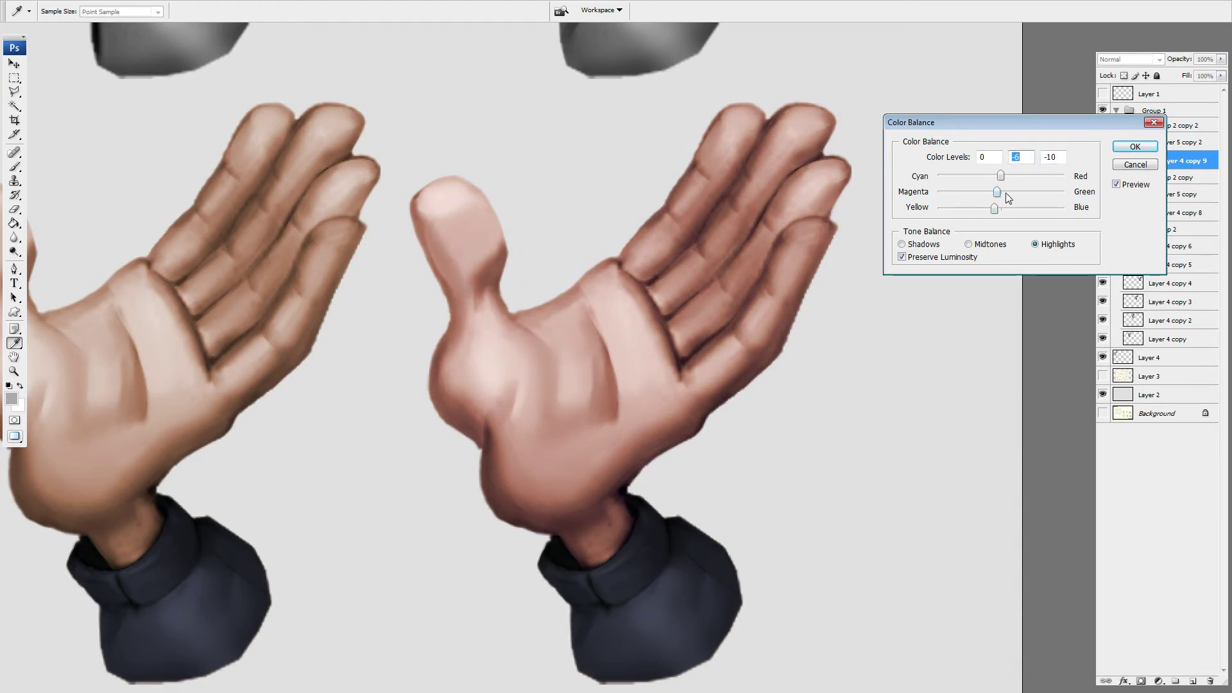
# - Fine-tune the skin's midtones in Color Balance and apply the adjustment
pyautogui.click(988, 245)
pyautogui.moveTo(1002, 209)
pyautogui.mouseDown()
pyautogui.moveTo(991, 209)
pyautogui.moveTo(999, 192)
pyautogui.mouseUp()
pyautogui.moveTo(1001, 176); pyautogui.dragTo(1002, 177)
pyautogui.press('Return')
pyautogui.press('v')
# - Reduce the skin layer's saturation and adjust its lightness with Hue/Saturation
pyautogui.hotkey('ctrl', 'u')
pyautogui.moveTo(300, 305); pyautogui.dragTo(299, 342)
pyautogui.press('Return')
# - Shift the midtones of the same hand's sleeve layer to +8 red with Color Balance
pyautogui.moveTo(581, 470); pyautogui.dragTo(600, 353)
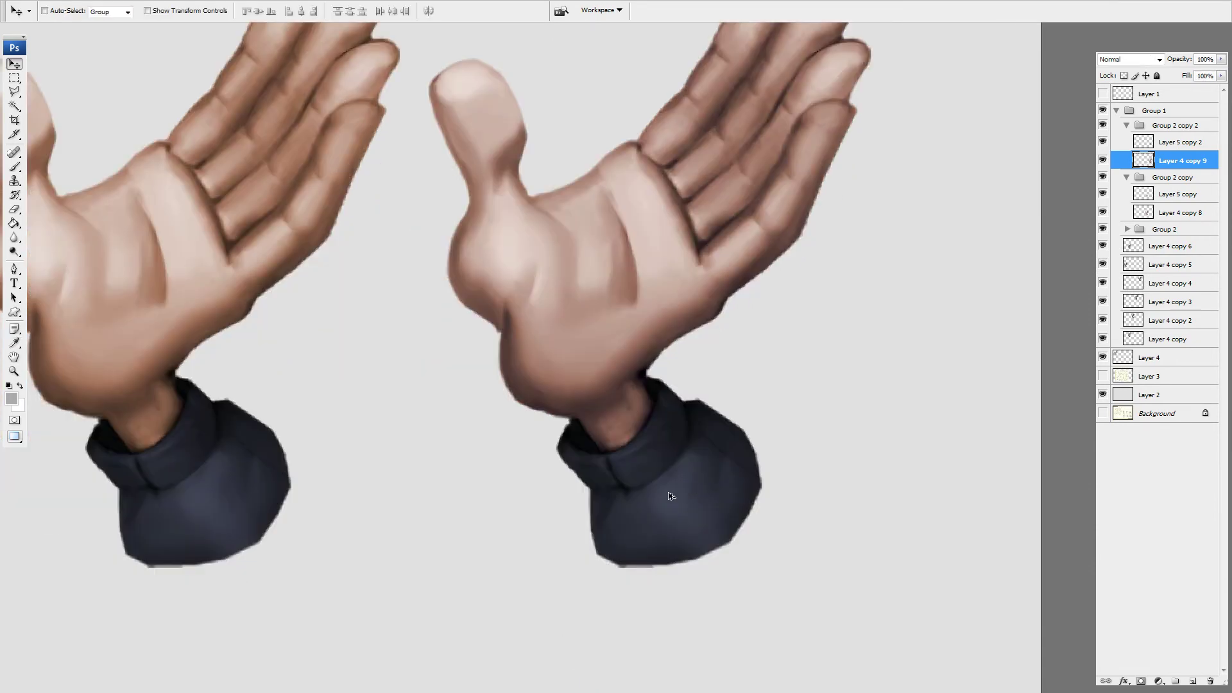
pyautogui.keyDown('ctrl'); pyautogui.click(700, 442); pyautogui.keyUp('ctrl')
pyautogui.hotkey('ctrl', 'b')
pyautogui.moveTo(1001, 176); pyautogui.dragTo(1004, 214)
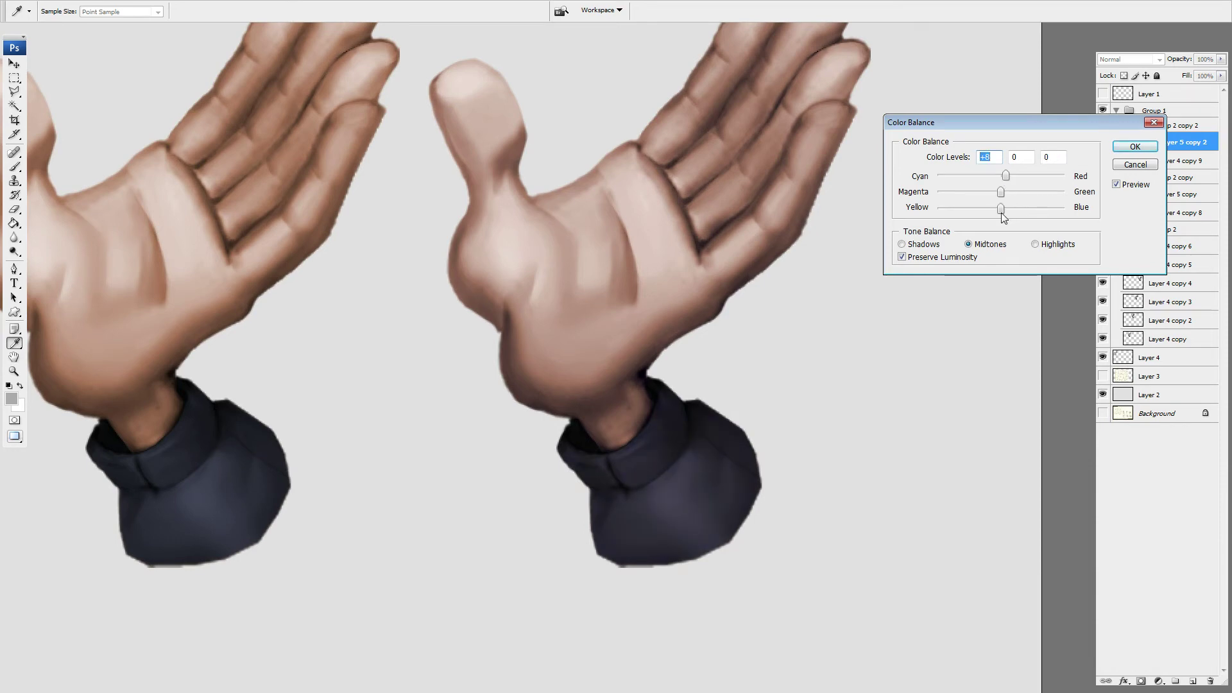
pyautogui.press('Return')
# - Collapse Group 1 and extend the canvas downward with the Crop tool to make room for a third row
pyautogui.hotkey('ctrl', '0')
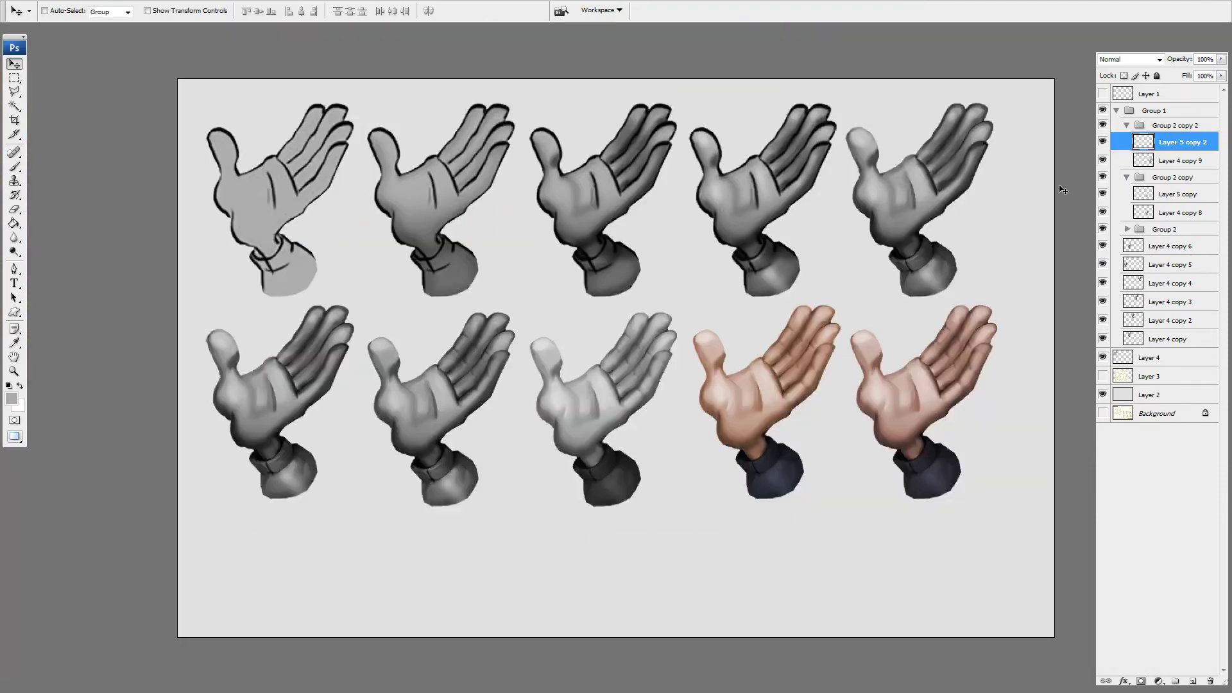
pyautogui.click(1116, 110)
pyautogui.hotkey('ctrl', '-')
pyautogui.press('c')
pyautogui.moveTo(191, 121); pyautogui.dragTo(1039, 687)
pyautogui.moveTo(616, 491); pyautogui.dragTo(620, 676)
pyautogui.press('Return')
pyautogui.press('v')
# - Fill Layer 2 with the sampled light grey background colour to cover the transparent canvas extension
pyautogui.keyDown('ctrl'); pyautogui.click(716, 441); pyautogui.keyUp('ctrl')
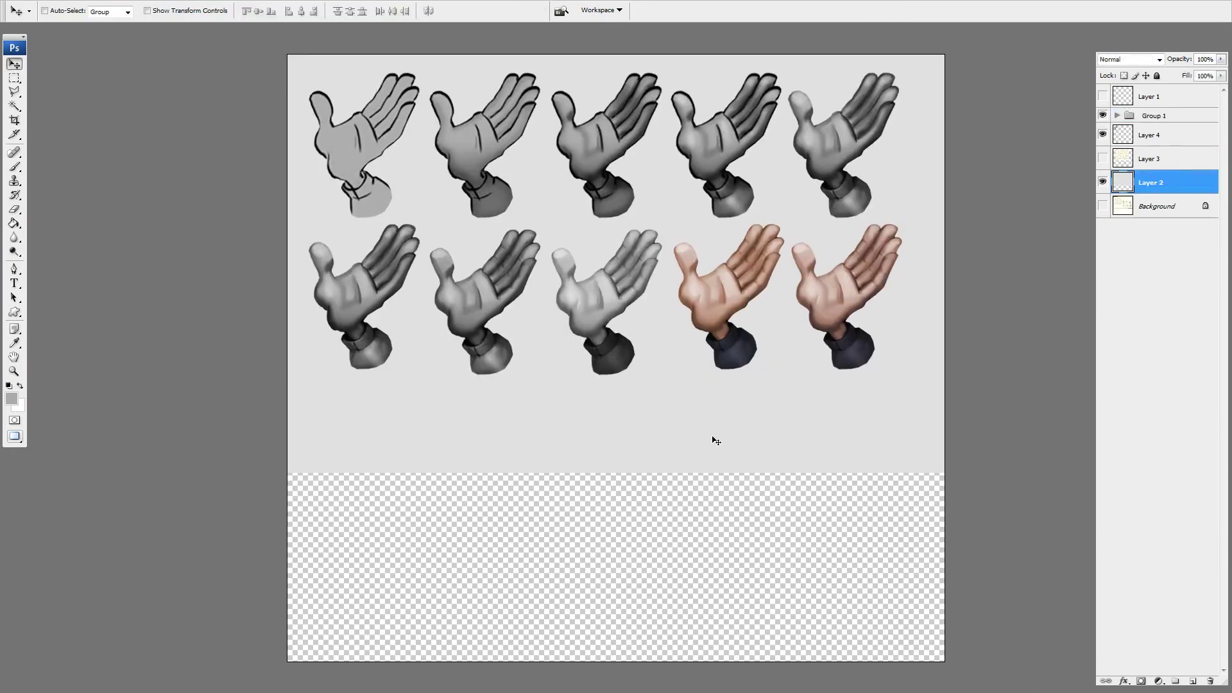
pyautogui.press('b')
pyautogui.keyDown('alt'); pyautogui.click(719, 410); pyautogui.keyUp('alt')
pyautogui.hotkey('alt', 'BackSpace')
pyautogui.press('v')
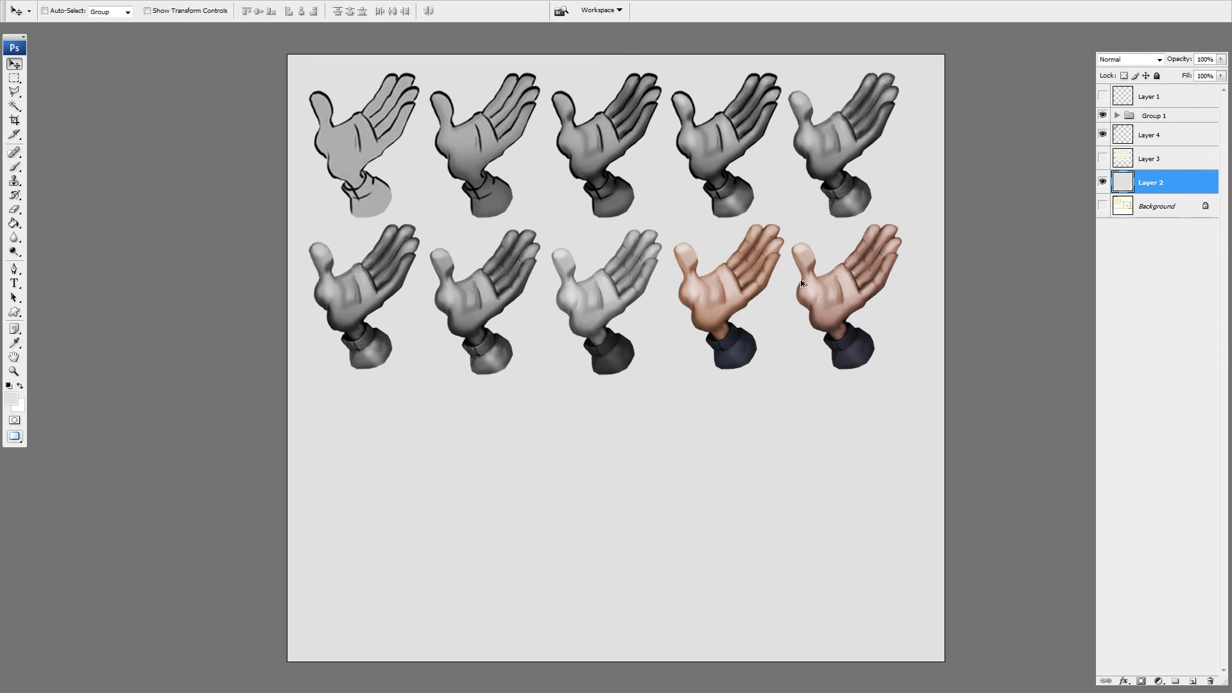
# - Duplicate the Group 2 copy 2 hand and place the copy at the start of the third row
pyautogui.keyDown('ctrl'); pyautogui.click(835, 300); pyautogui.keyUp('ctrl')
pyautogui.click(1152, 133)
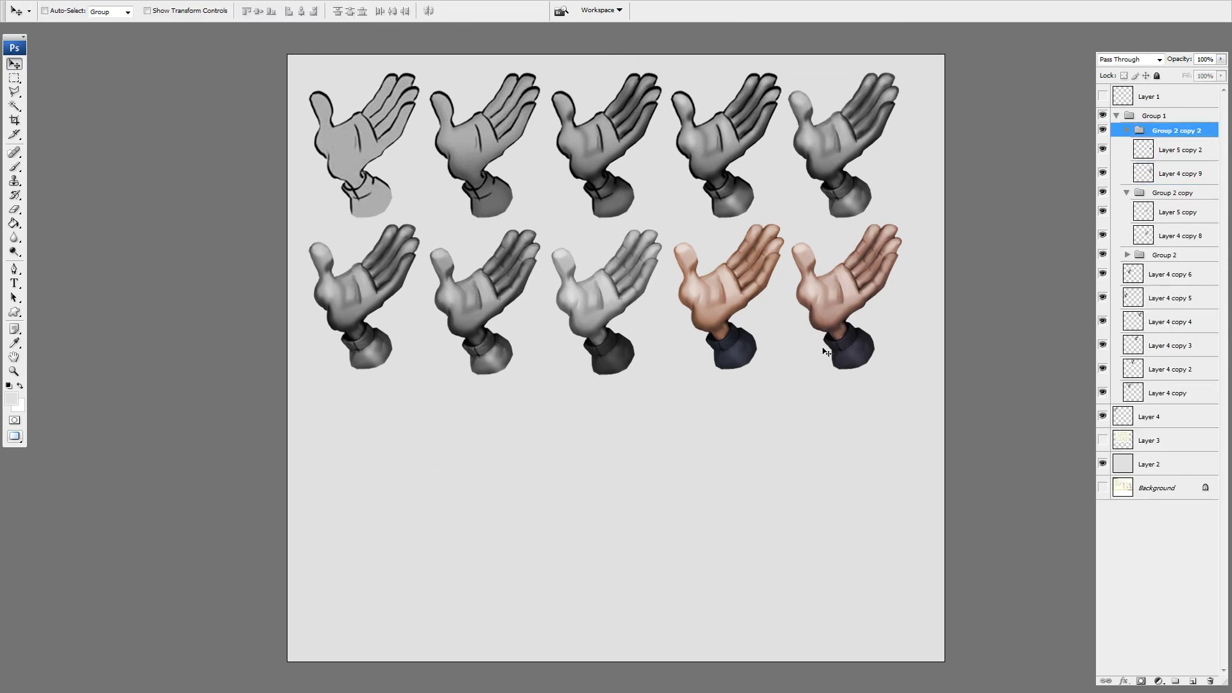
pyautogui.moveTo(819, 355); pyautogui.dragTo(338, 519)
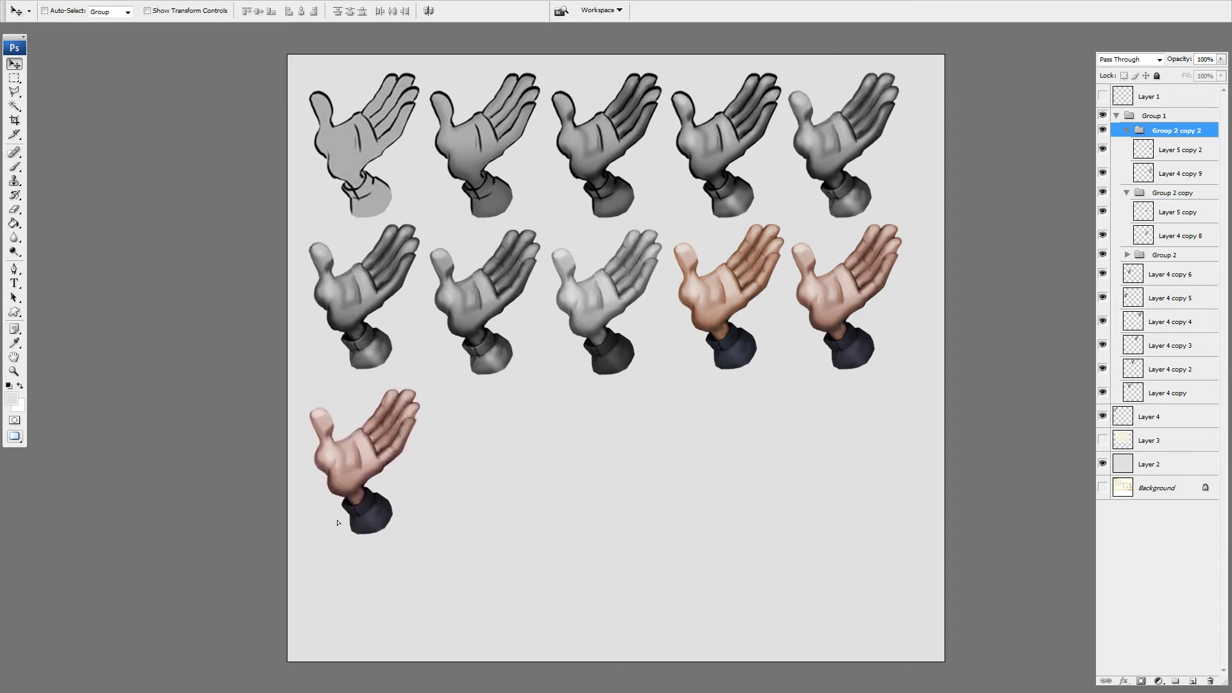
# - Select the skin layer of the third-row hand and undo its accidental move
pyautogui.moveTo(427, 433); pyautogui.dragTo(796, 341)
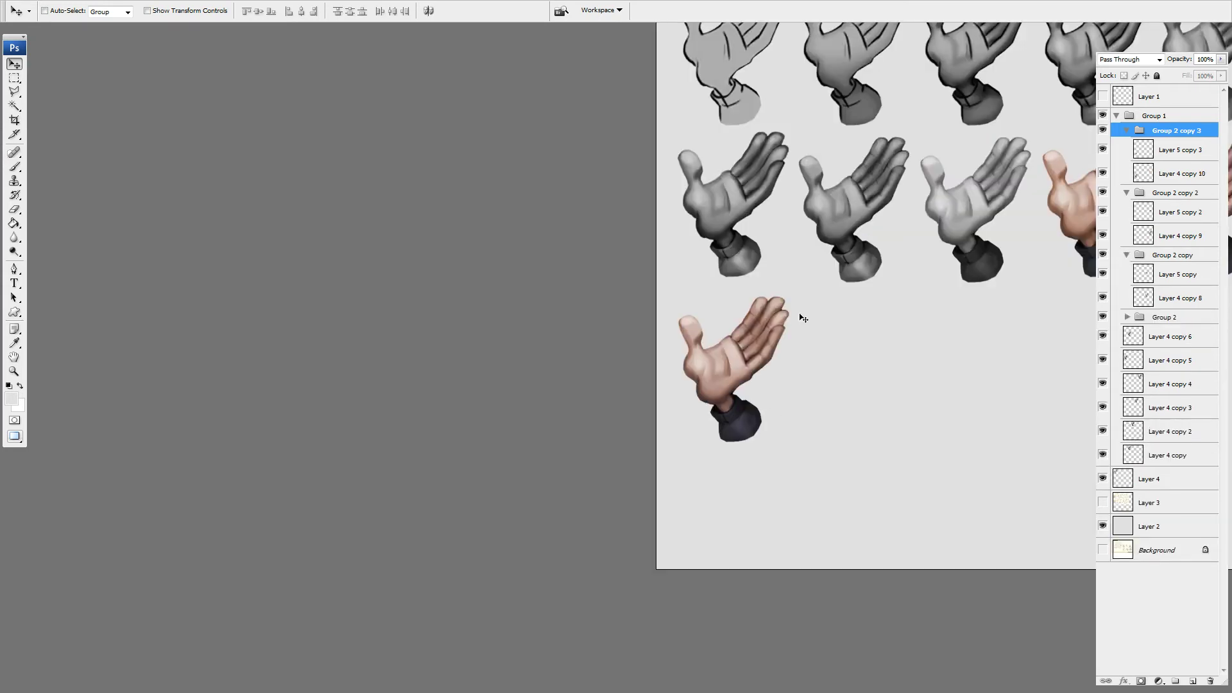
pyautogui.scroll(2, 767, 356)
pyautogui.keyDown('ctrl'); pyautogui.click(645, 416); pyautogui.keyUp('ctrl')
pyautogui.moveTo(632, 407); pyautogui.dragTo(669, 455)
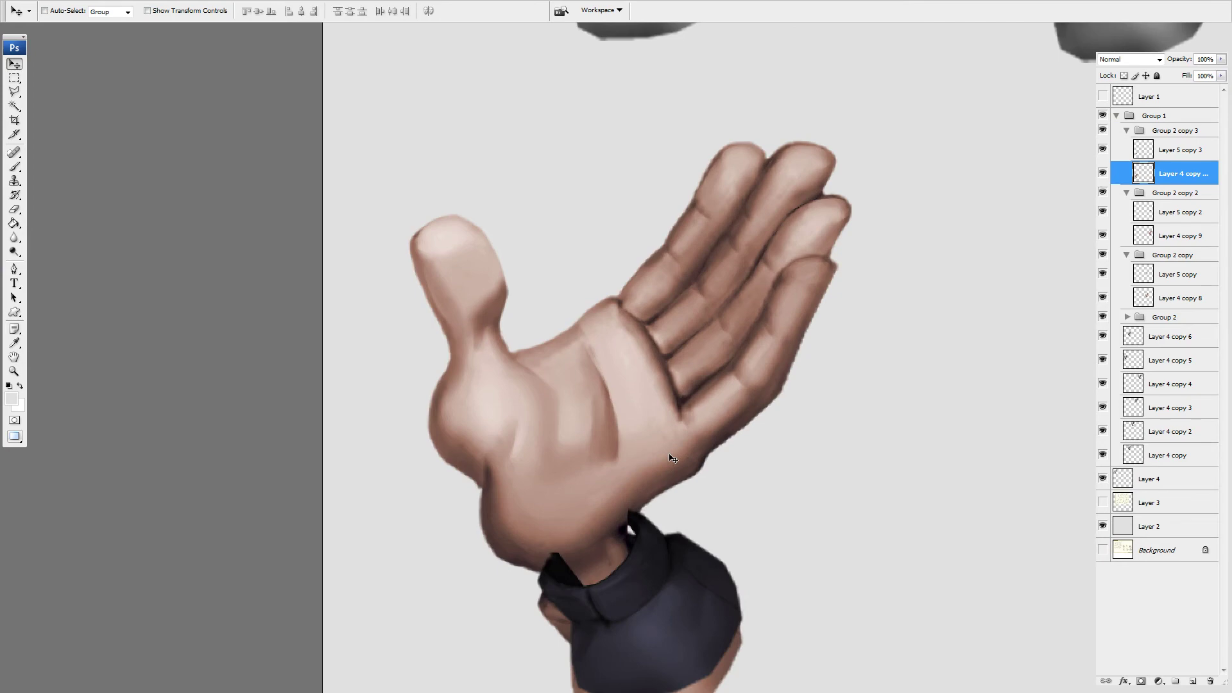
pyautogui.hotkey('ctrl', 'z')
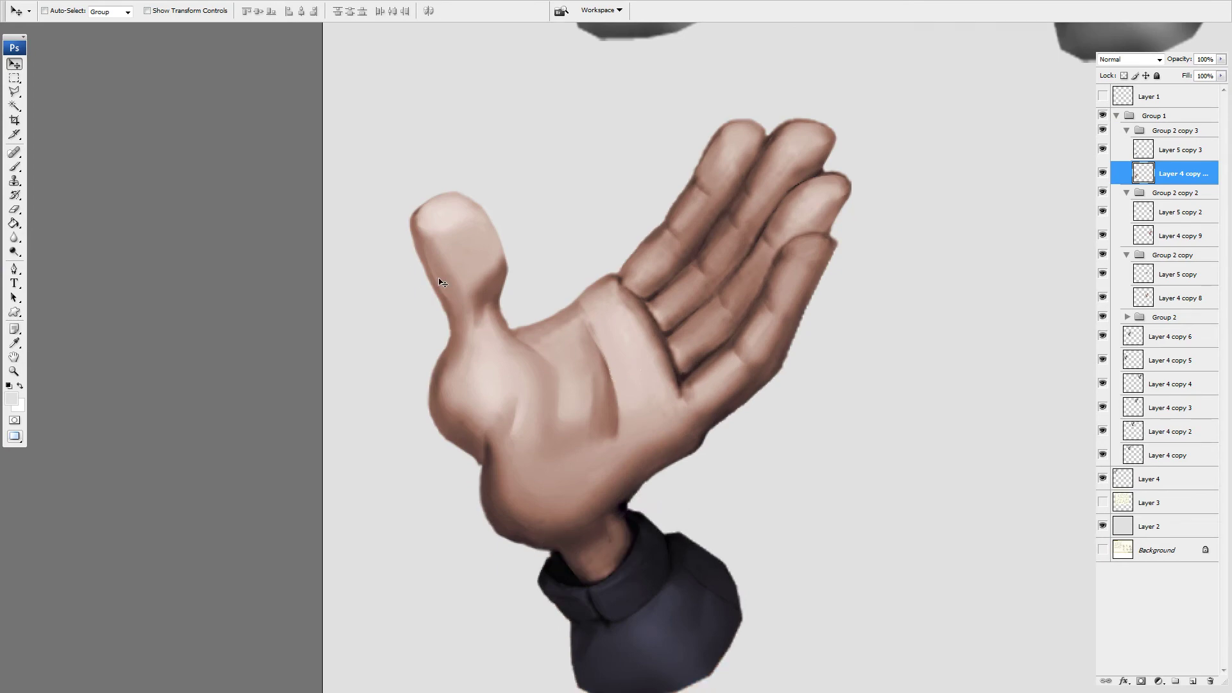
# - Set the Brush to Overlay mode, show the menu bar, and choose a dark muted red as the foreground colour
pyautogui.press('b')
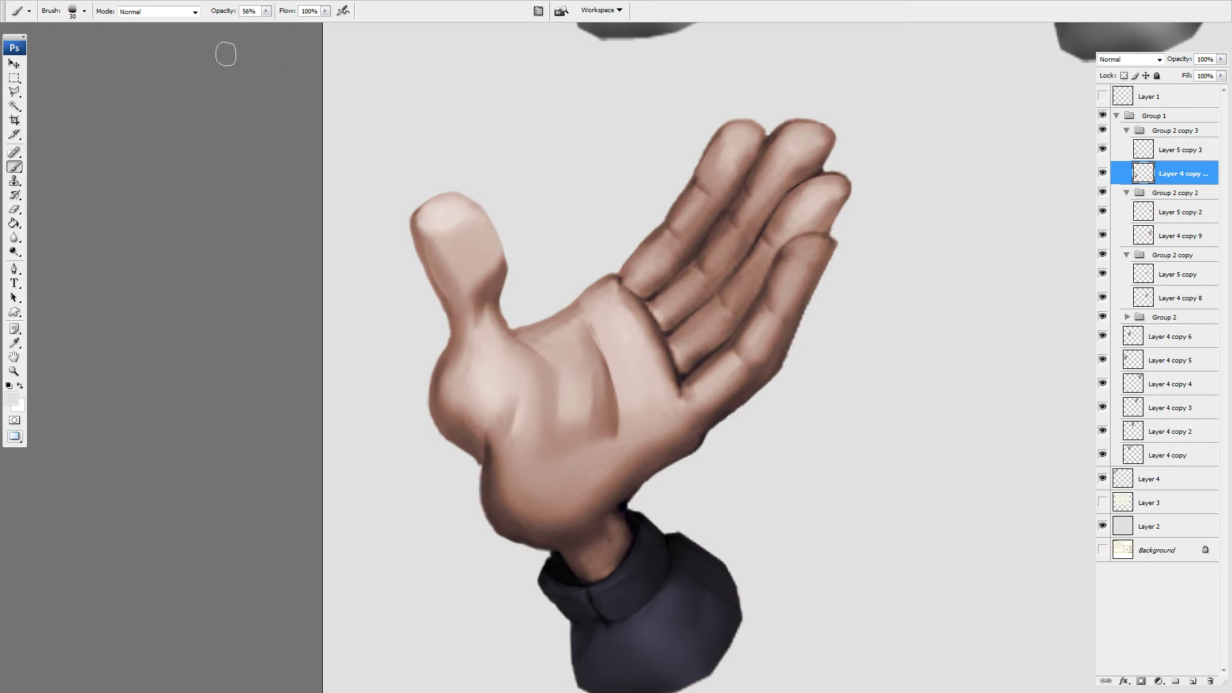
pyautogui.press('f')
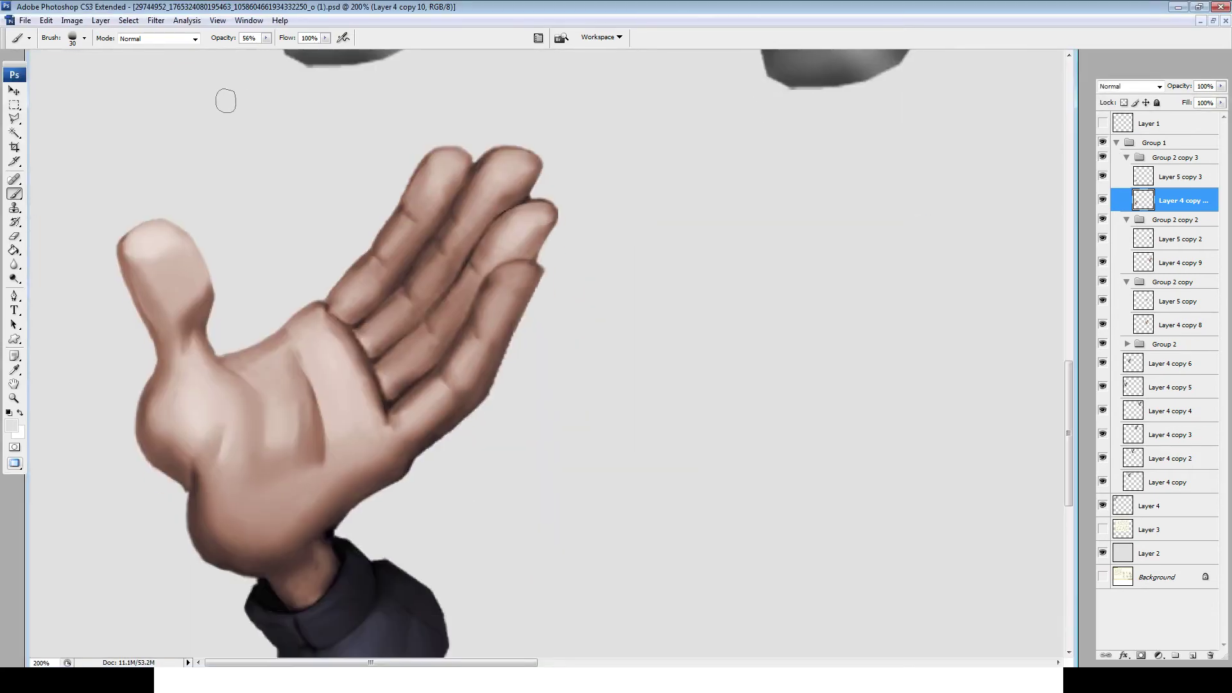
pyautogui.press('f')
pyautogui.press('f')
pyautogui.click(194, 25)
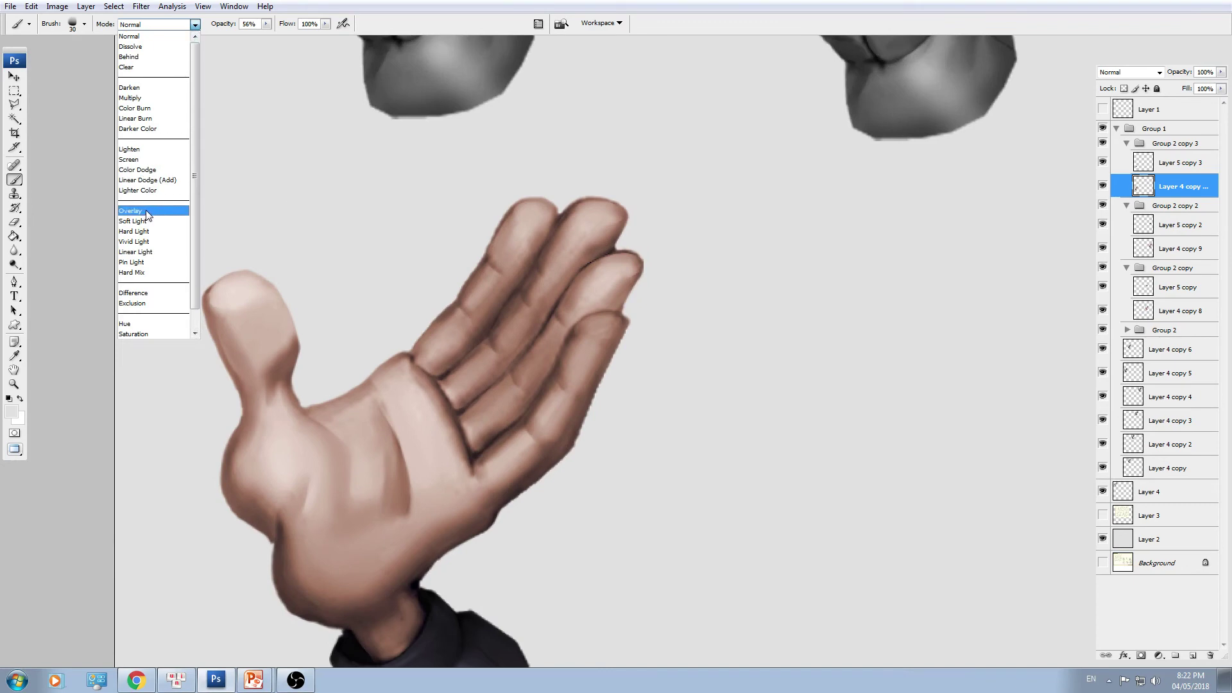
pyautogui.click(146, 212)
pyautogui.moveTo(325, 347); pyautogui.dragTo(416, 292)
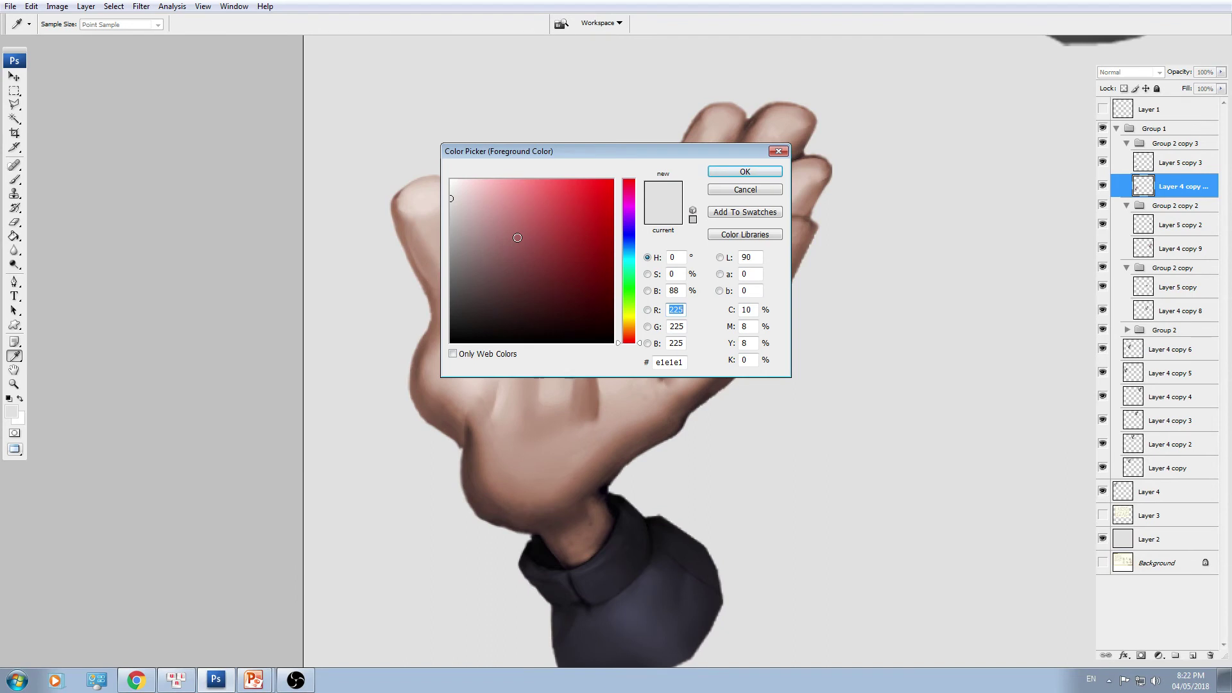
pyautogui.click(540, 254)
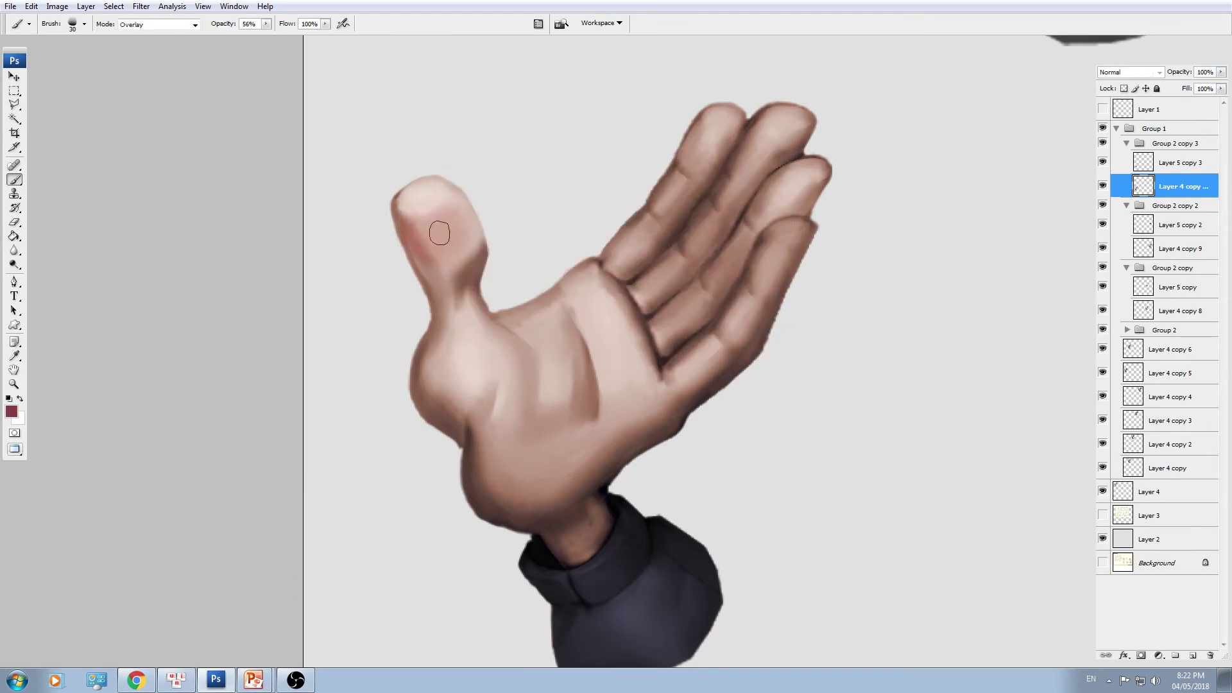
# - Undo the last stroke on the thumb and paint muted red into the thumb's lower crease and the web beside the palm
pyautogui.hotkey('ctrl', 'z')
pyautogui.moveTo(449, 258); pyautogui.dragTo(590, 267)
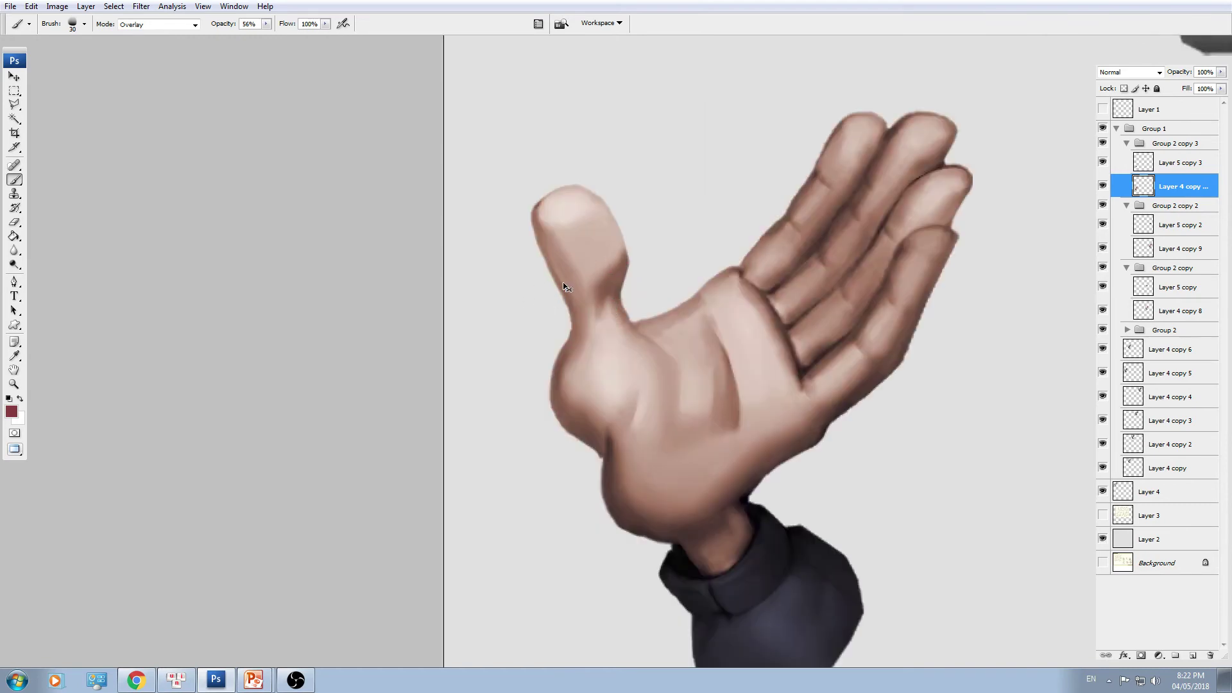
pyautogui.hotkey('ctrl', '=')
pyautogui.press(']')
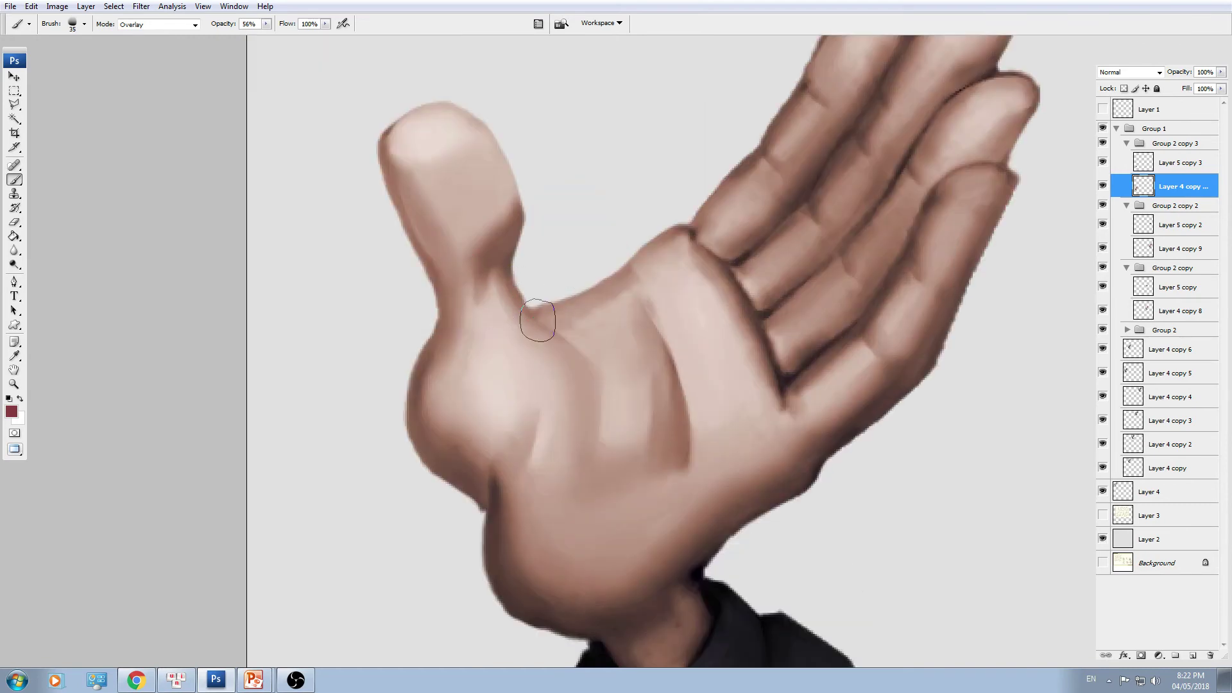
pyautogui.press(']')
pyautogui.press(']')
pyautogui.click(535, 318)
pyautogui.moveTo(518, 234); pyautogui.dragTo(505, 272)
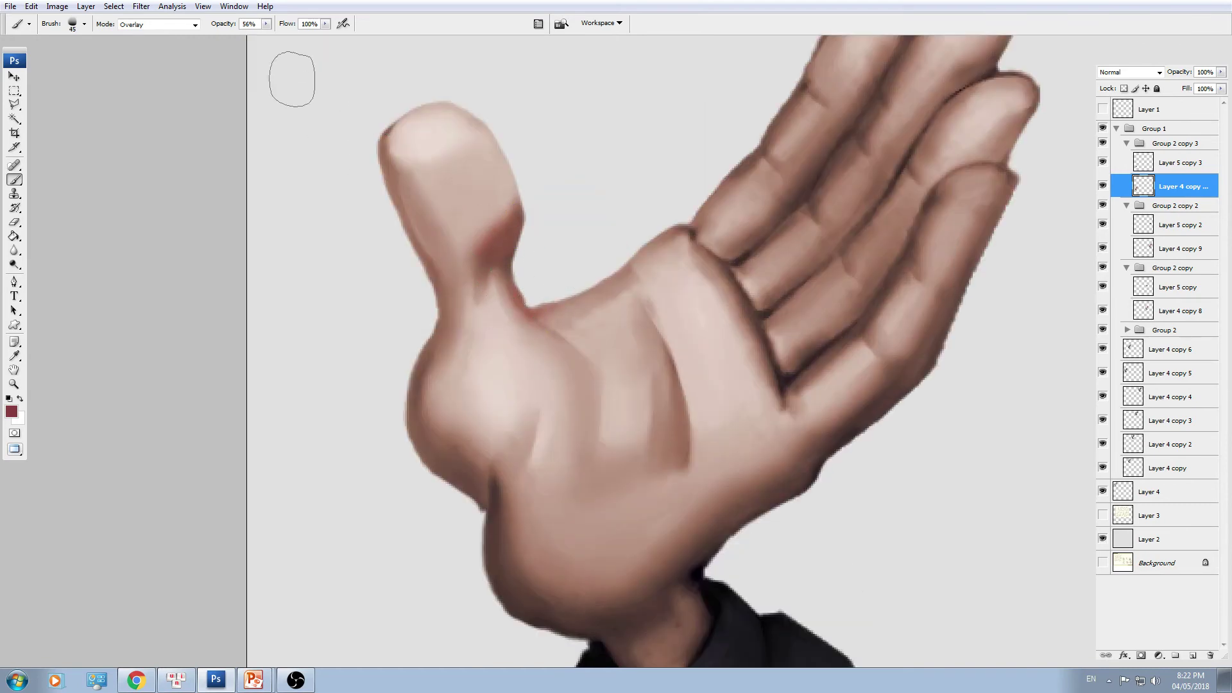
# - Lower the brush opacity to 29% and redden the outer edge of the thumb
pyautogui.moveTo(269, 25); pyautogui.dragTo(252, 30)
pyautogui.moveTo(390, 230); pyautogui.dragTo(435, 332)
pyautogui.hotkey('ctrl', '-')
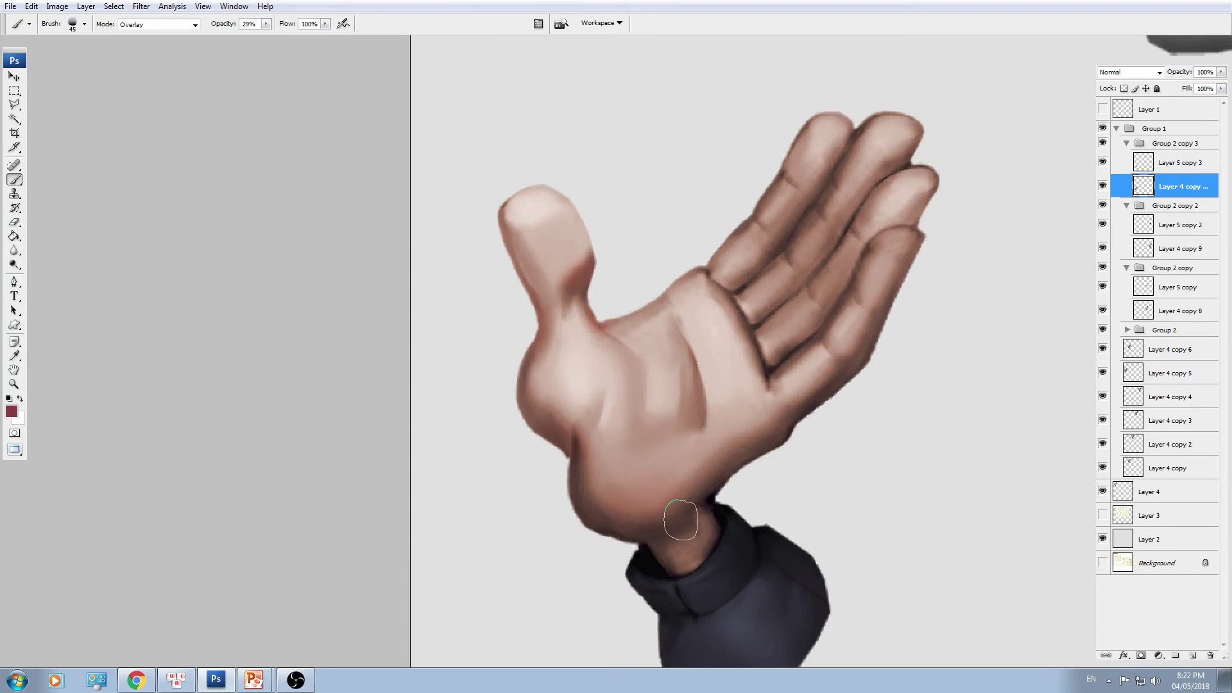
# - Enlarge the brush and shade the fingertips, lower palm and wrist with the muted red in Overlay mode
pyautogui.press(']')
pyautogui.press(']')
pyautogui.press(']')
pyautogui.press(']')
pyautogui.press(']')
pyautogui.press(']')
pyautogui.moveTo(921, 200); pyautogui.dragTo(899, 144)
pyautogui.press(']')
pyautogui.press(']')
pyautogui.press(']')
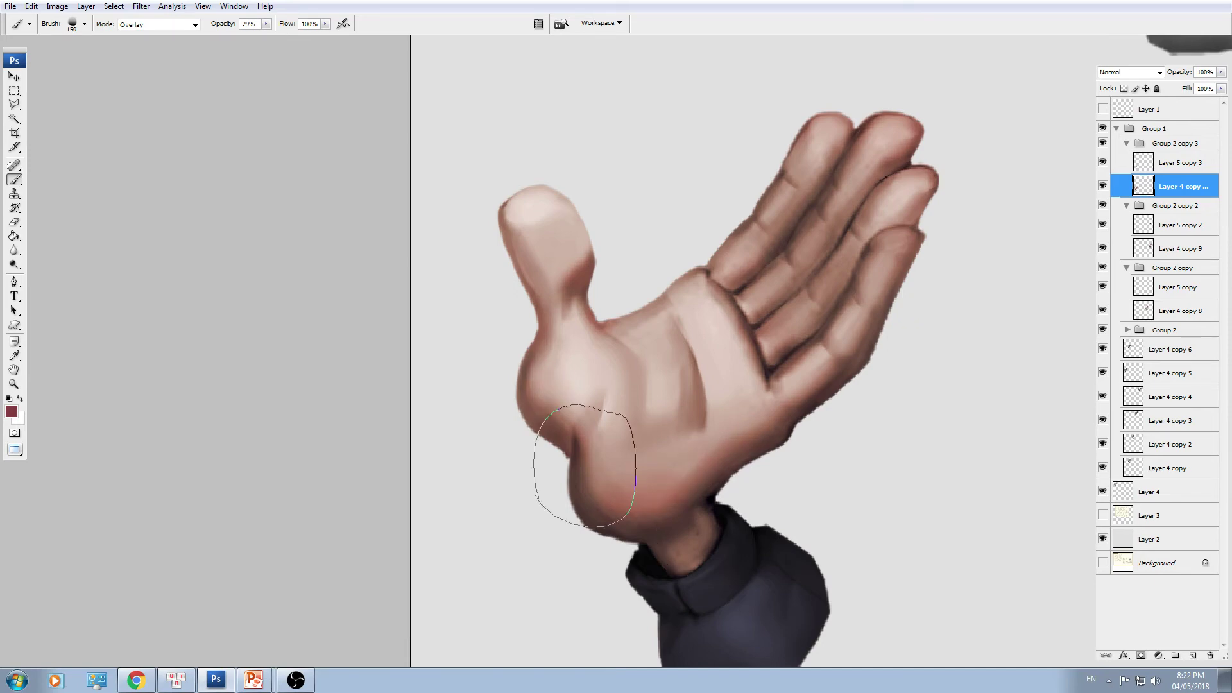
pyautogui.moveTo(646, 559)
pyautogui.mouseDown()
pyautogui.moveTo(691, 589)
pyautogui.moveTo(667, 604)
pyautogui.moveTo(629, 592)
pyautogui.mouseUp()
pyautogui.hotkey('ctrl', '-')
pyautogui.hotkey('ctrl', '+')
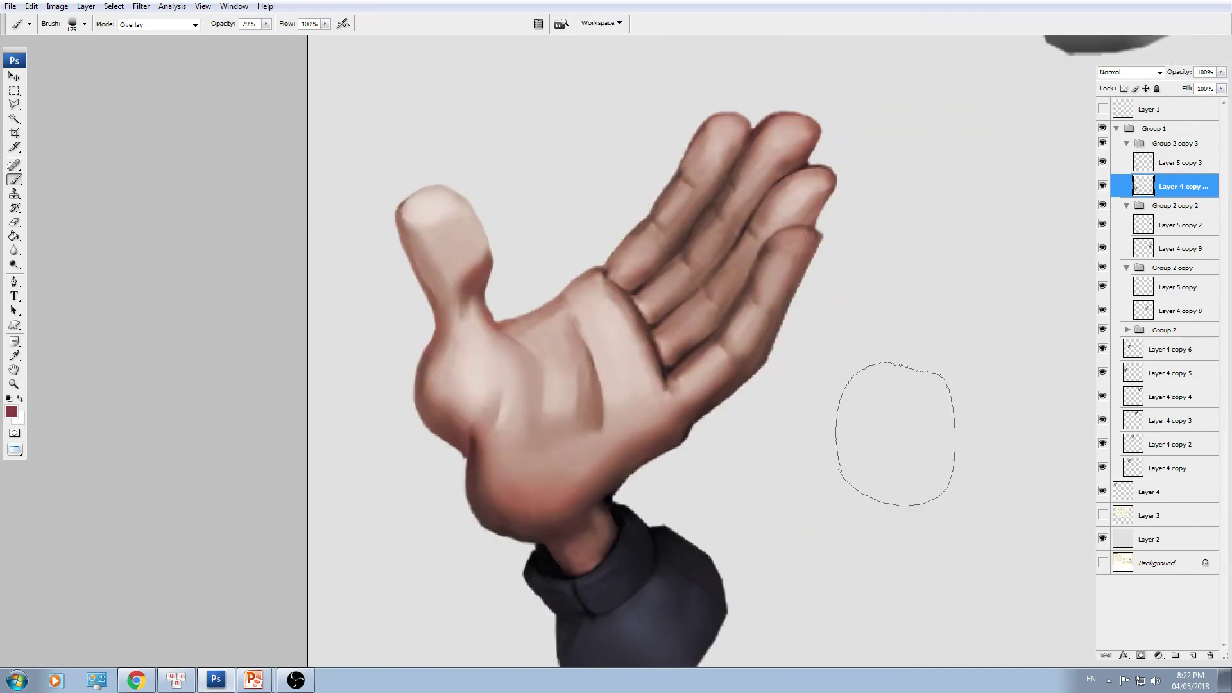
# - Choose a light orange as the background colour
pyautogui.click(18, 418)
pyautogui.moveTo(629, 340); pyautogui.dragTo(628, 329)
pyautogui.click(547, 185)
pyautogui.press('Return')
pyautogui.moveTo(434, 265); pyautogui.dragTo(446, 272)
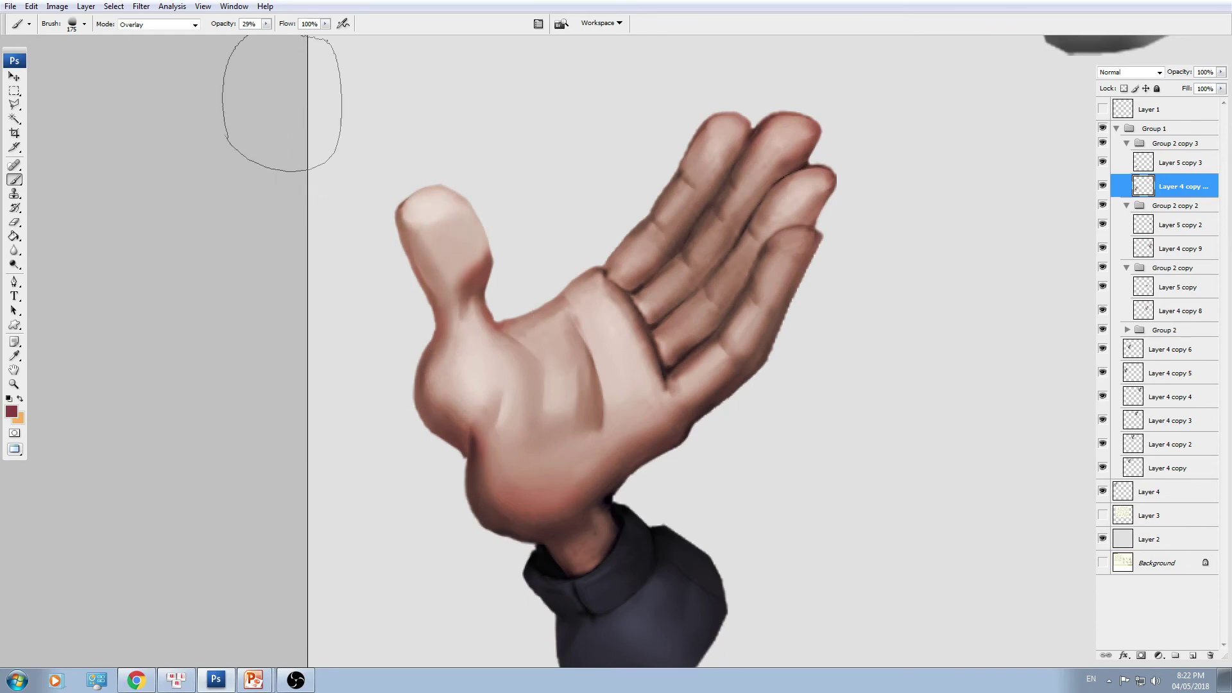
# - Set the Brush to Hard Light mode at 21% opacity with the light orange as foreground, undoing the trial stroke on the thumb
pyautogui.click(157, 24)
pyautogui.click(154, 212)
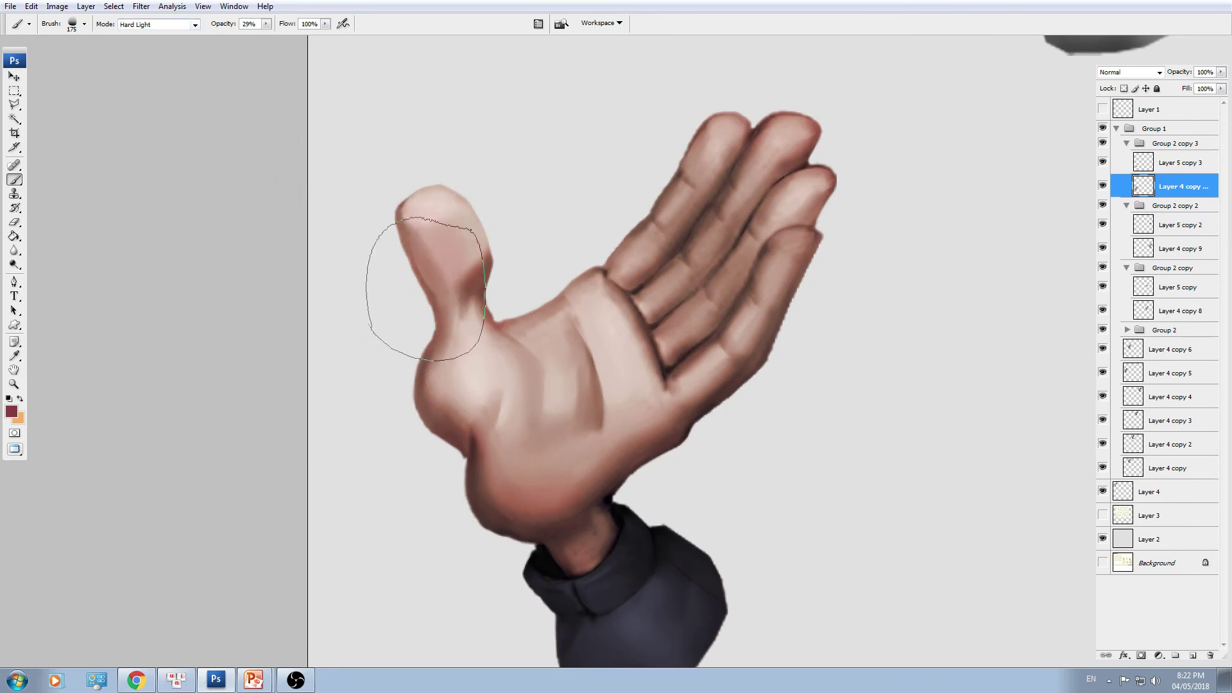
pyautogui.press('x')
pyautogui.moveTo(403, 268)
pyautogui.mouseDown()
pyautogui.moveTo(424, 276)
pyautogui.moveTo(421, 222)
pyautogui.mouseUp()
pyautogui.hotkey('ctrl', 'z')
pyautogui.click(266, 24)
# - Paint warm light orange over the thumb tip and the ball of the thumb with a brush of 50 to 70 px
pyautogui.moveTo(429, 167); pyautogui.dragTo(597, 170)
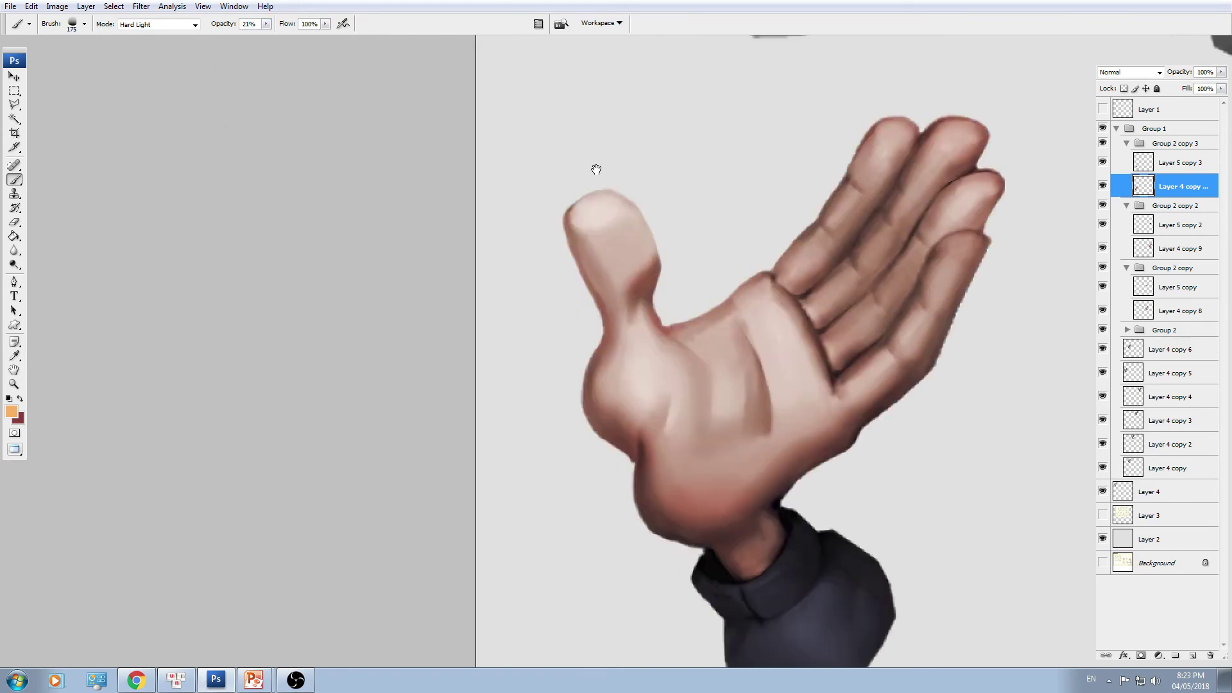
pyautogui.hotkey('ctrl', '+')
pyautogui.press('[')
pyautogui.press('[')
pyautogui.press('[')
pyautogui.press('[')
pyautogui.press('[')
pyautogui.press('[')
pyautogui.press('[')
pyautogui.press('[')
pyautogui.moveTo(463, 150)
pyautogui.mouseDown()
pyautogui.moveTo(503, 176)
pyautogui.moveTo(492, 154)
pyautogui.moveTo(474, 193)
pyautogui.mouseUp()
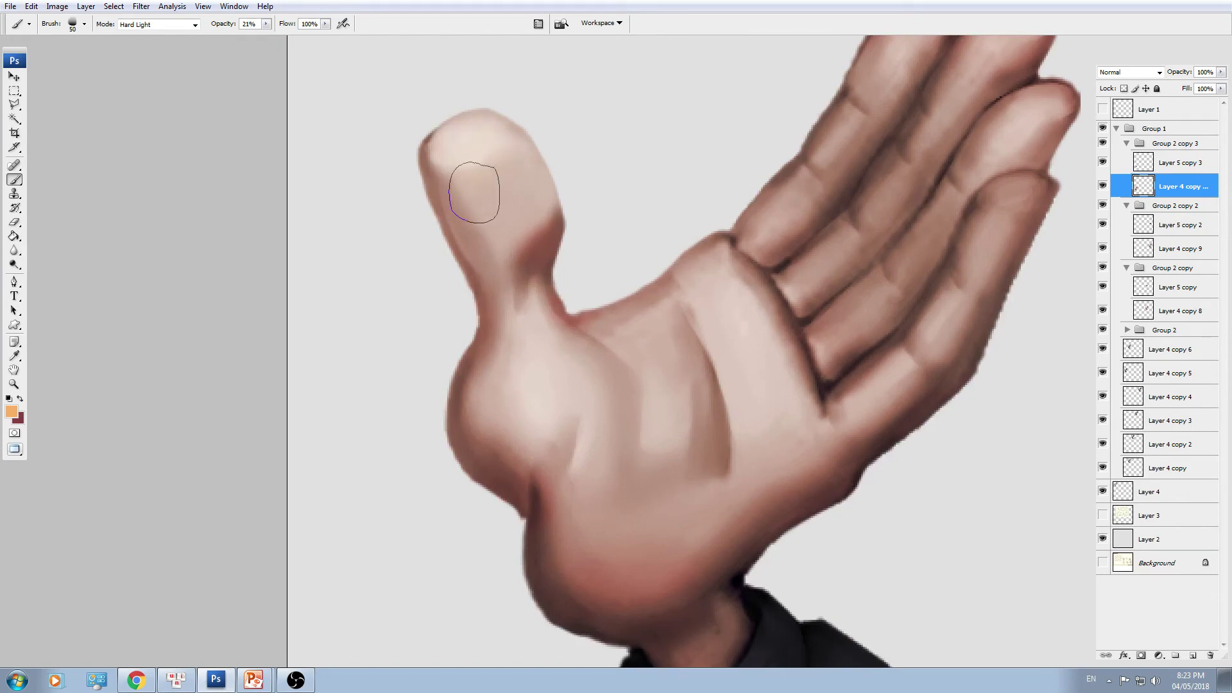
pyautogui.press(']')
pyautogui.press(']')
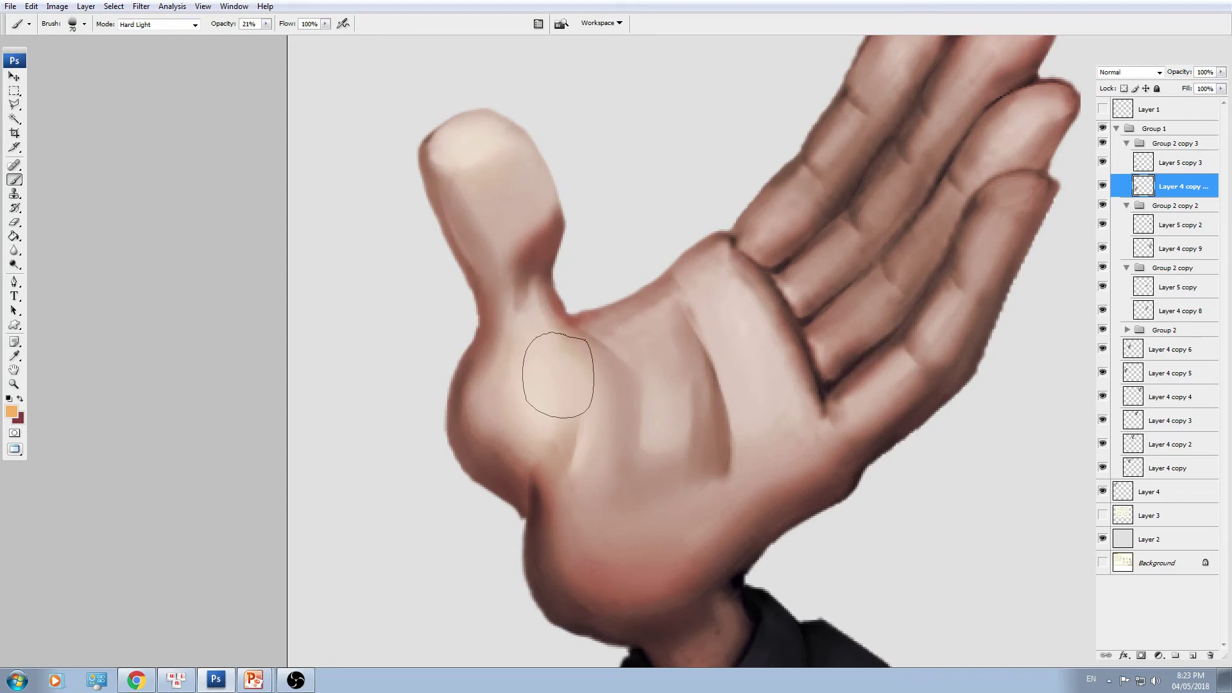
# - Extend the light orange tint over the palm, the fingers and the middle of the thumb
pyautogui.press('[')
pyautogui.press('[')
pyautogui.hotkey('ctrl', '-')
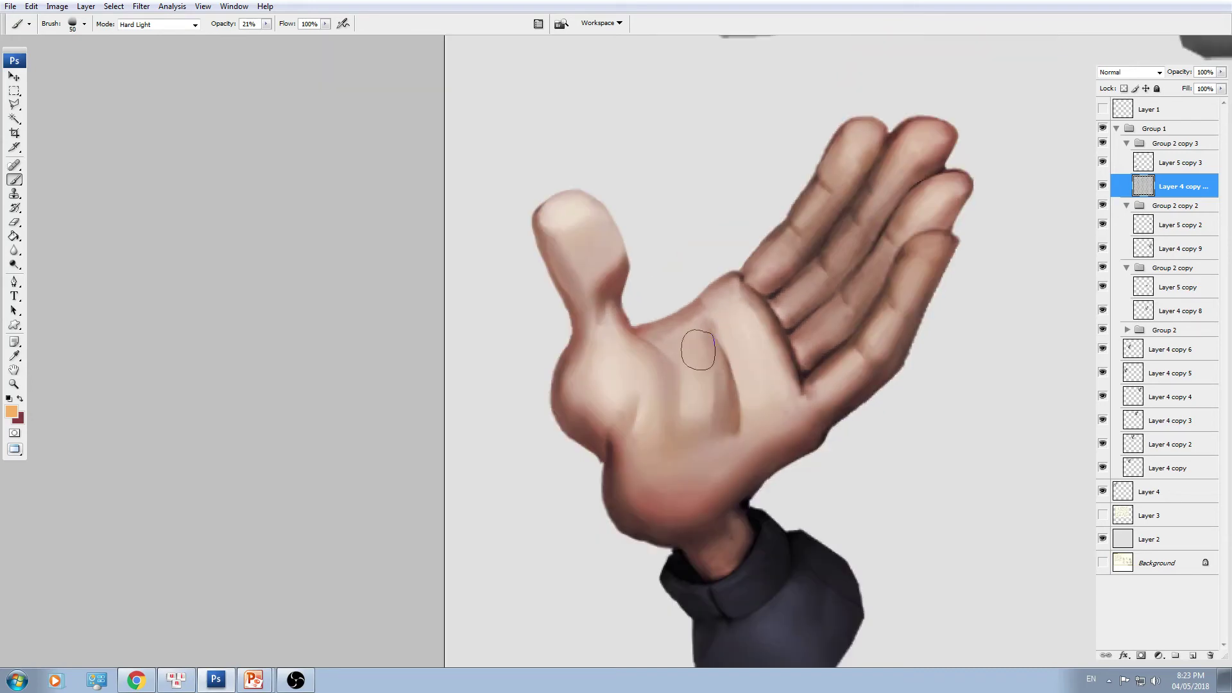
pyautogui.hscroll(3, 698, 350)
pyautogui.press(']')
pyautogui.press(']')
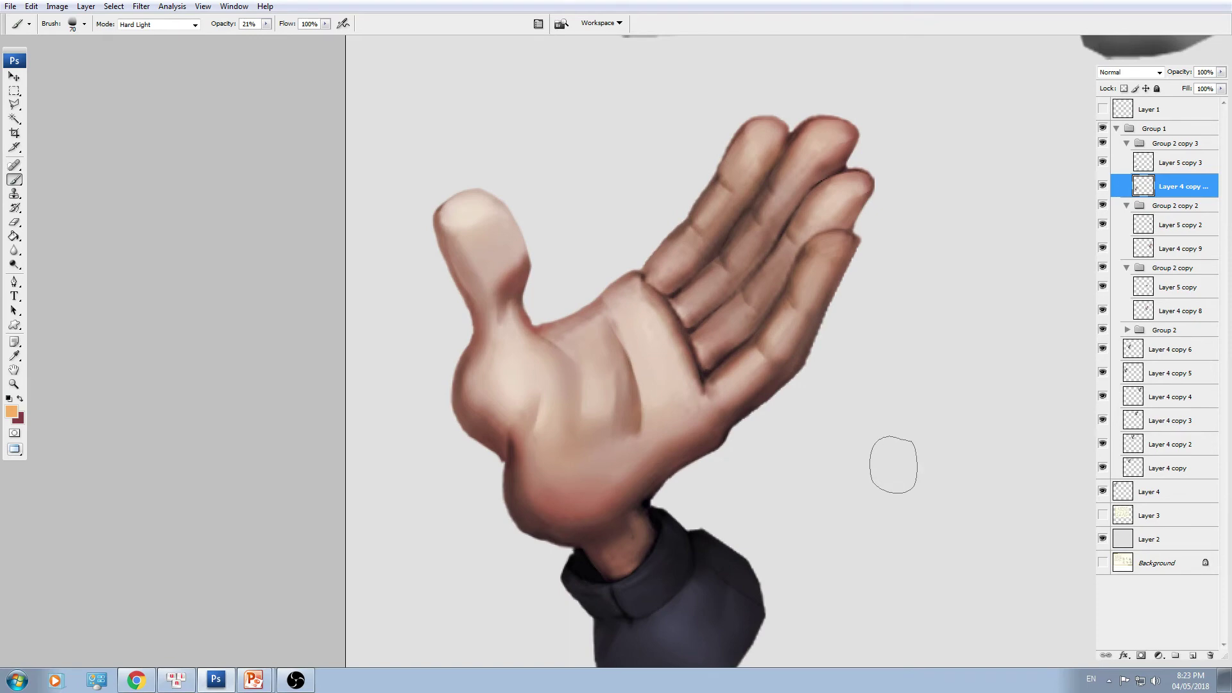
pyautogui.press('[')
pyautogui.moveTo(458, 226); pyautogui.dragTo(490, 263)
# - Select the sleeve layer of the third-row hand and choose a muted teal blue as the brush's foreground colour
pyautogui.moveTo(594, 459); pyautogui.dragTo(545, 281)
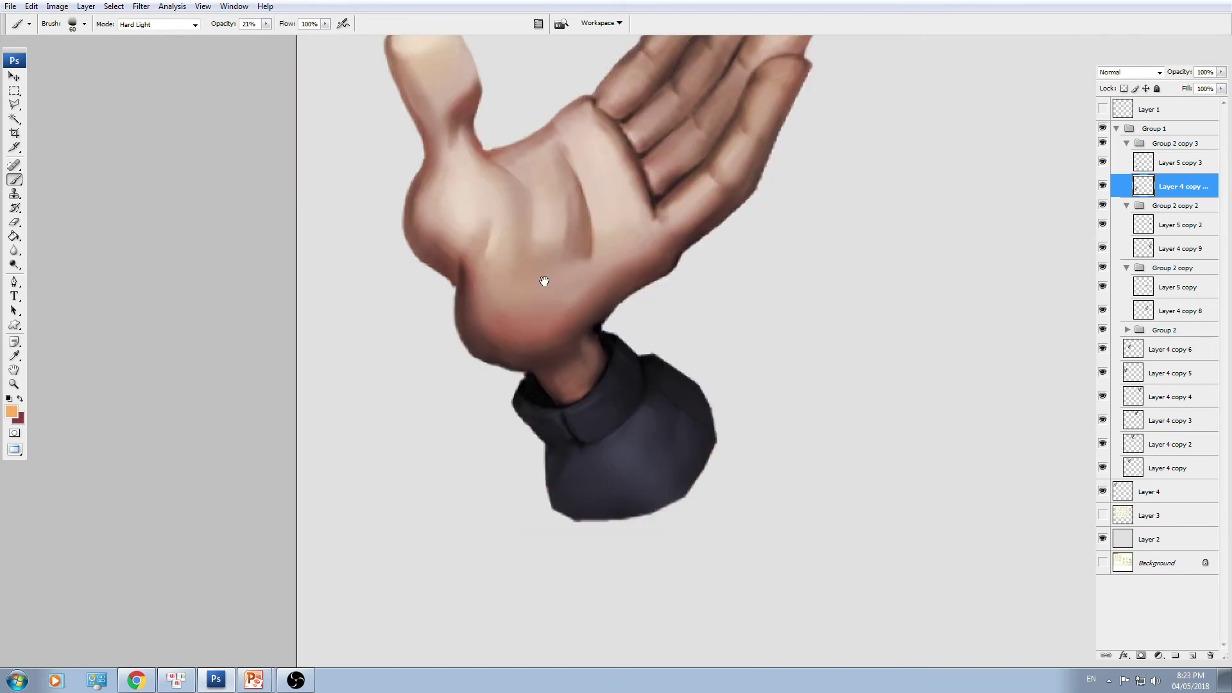
pyautogui.press('v')
pyautogui.keyDown('ctrl'); pyautogui.click(644, 446); pyautogui.keyUp('ctrl')
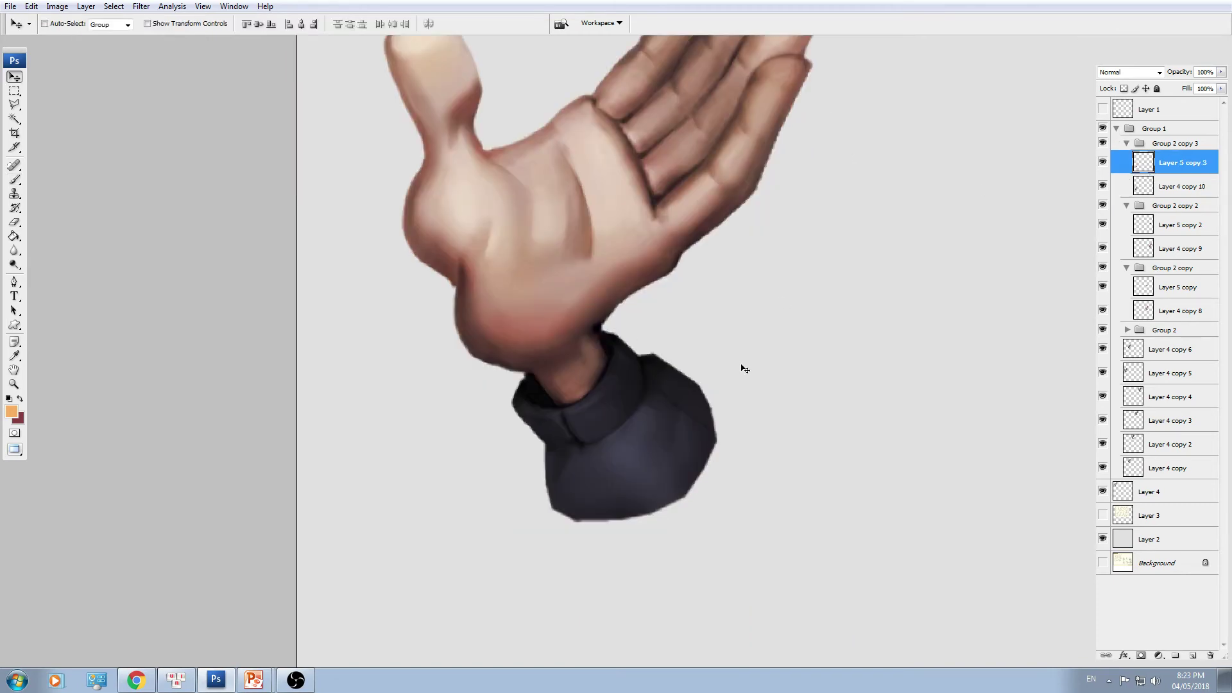
pyautogui.press('b')
pyautogui.keyDown('alt'); pyautogui.click(631, 472); pyautogui.keyUp('alt')
pyautogui.click(12, 411)
pyautogui.moveTo(631, 235); pyautogui.dragTo(632, 251)
pyautogui.moveTo(528, 267); pyautogui.dragTo(541, 268)
pyautogui.press('Return')
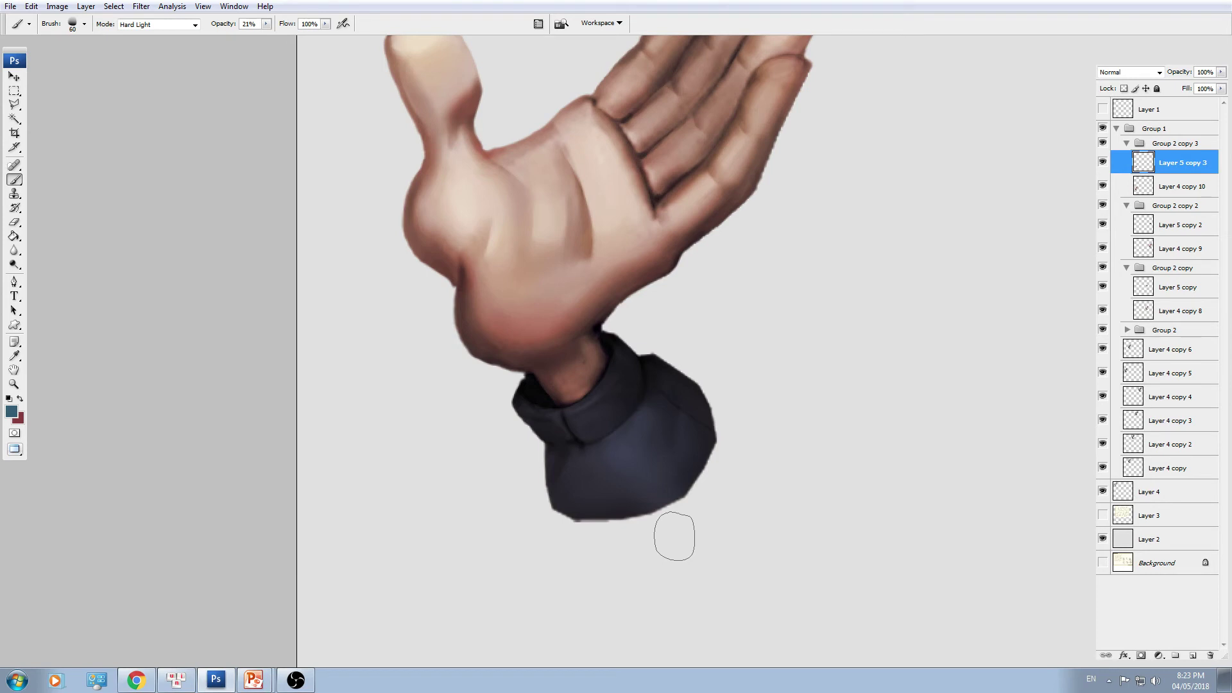
# - Paint teal blue accents over the sleeve in Hard Light mode
pyautogui.moveTo(643, 417); pyautogui.dragTo(626, 466)
pyautogui.hotkey('ctrl', '-')
pyautogui.hotkey('ctrl', '+')
pyautogui.press('[')
pyautogui.press('[')
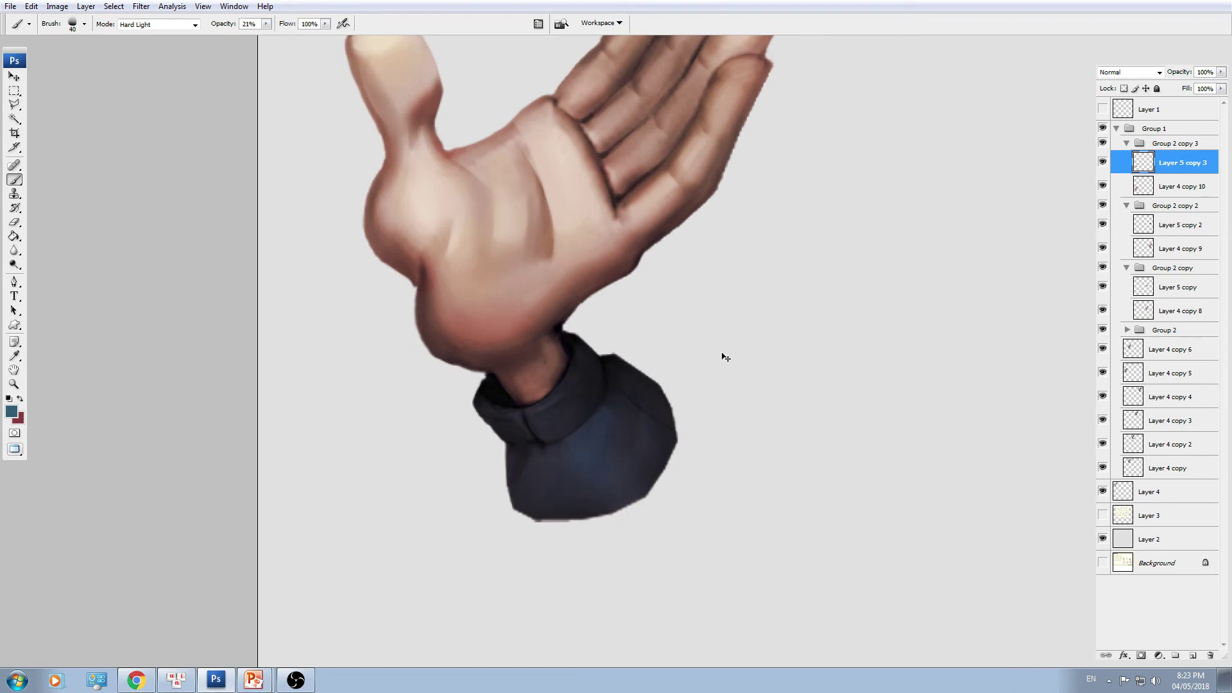
# - Duplicate the Group 2 copy 3 hand and place the copy beside it in the third row
pyautogui.hotkey('ctrl', '+')
pyautogui.hotkey('ctrl', '-')
pyautogui.hotkey('ctrl', '-')
pyautogui.click(1149, 144)
pyautogui.press('v')
pyautogui.moveTo(650, 364); pyautogui.dragTo(883, 366)
# - Select the skin layer of the second hand in the third row and undo its accidental move
pyautogui.keyDown('ctrl'); pyautogui.click(843, 306); pyautogui.keyUp('ctrl')
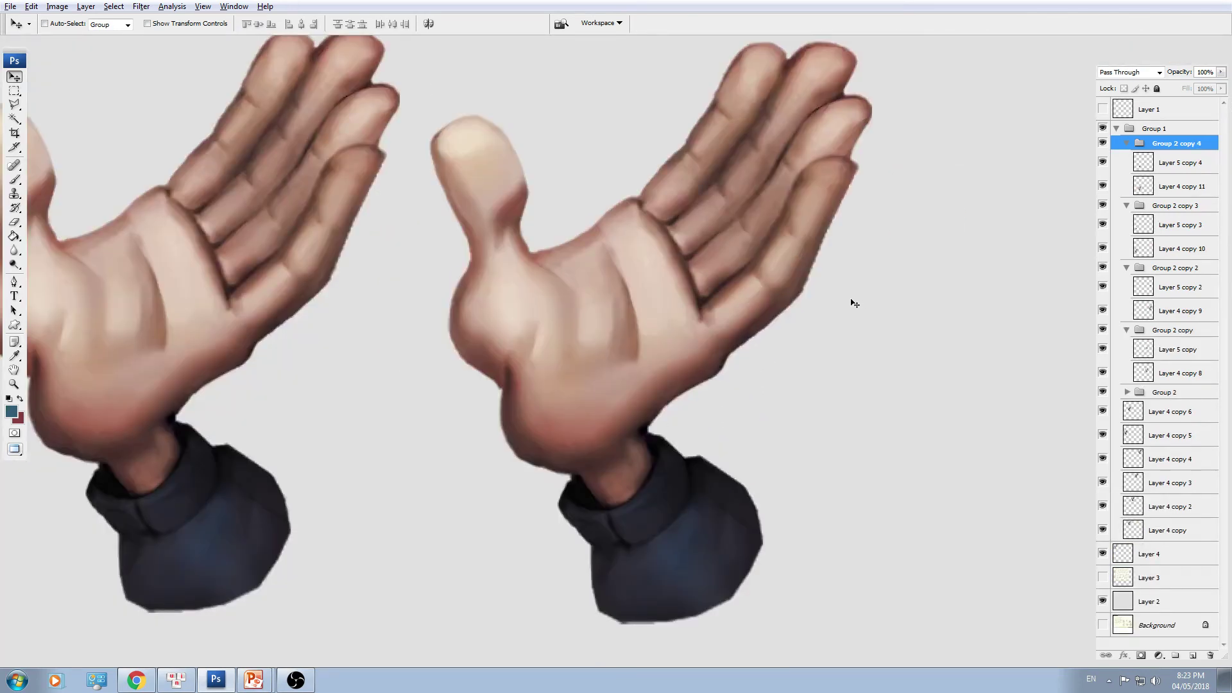
pyautogui.keyDown('ctrl'); pyautogui.click(626, 385); pyautogui.keyUp('ctrl')
pyautogui.moveTo(626, 385); pyautogui.dragTo(711, 401)
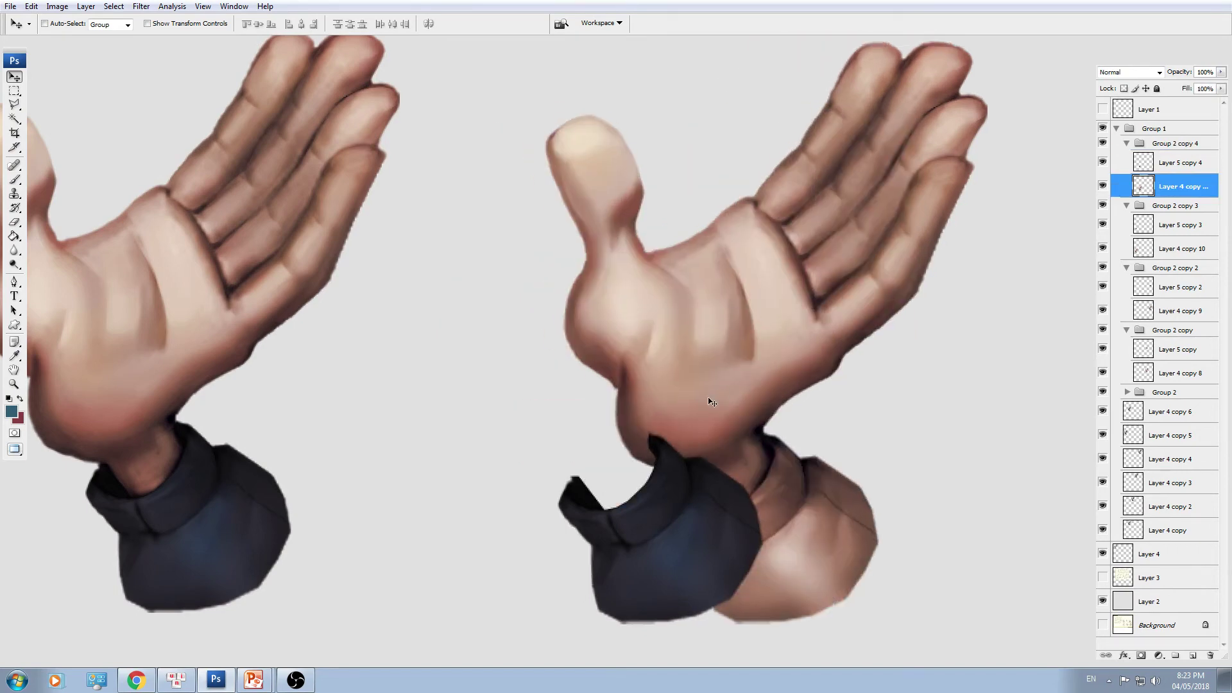
pyautogui.hotkey('ctrl', 'z')
pyautogui.moveTo(814, 419); pyautogui.dragTo(757, 452)
# - Apply Levels to the skin layer with midtones 1.13, white input 239 and black output 21
pyautogui.hotkey('ctrl', 'l')
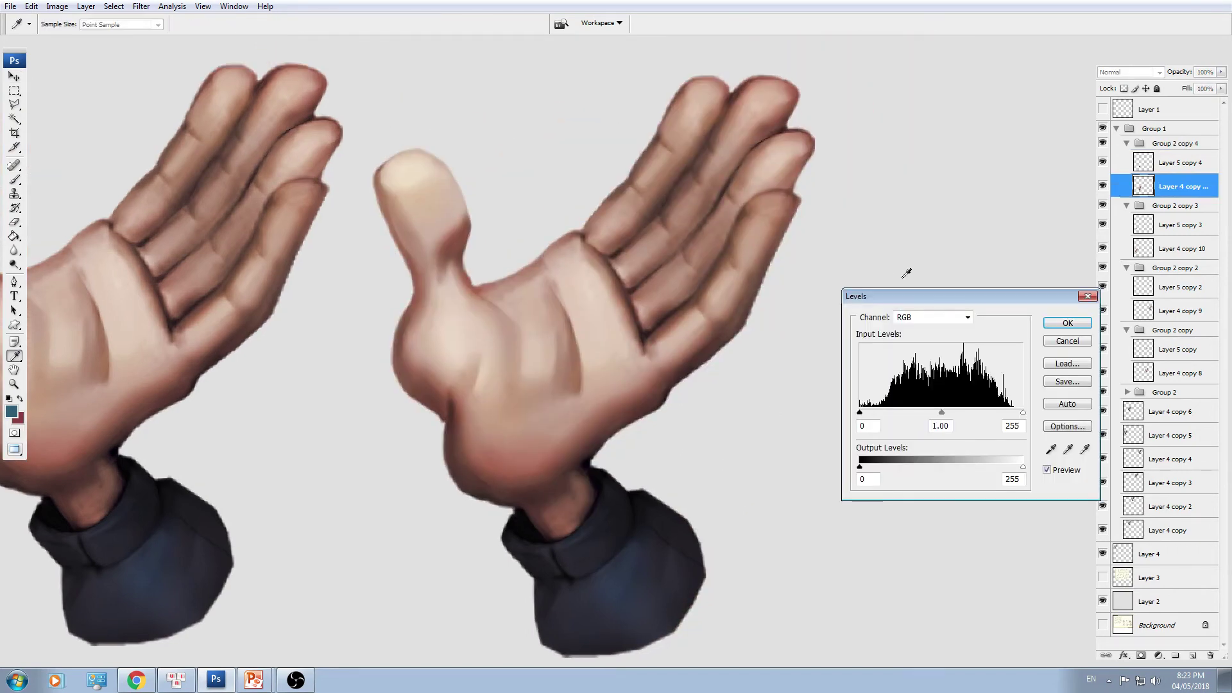
pyautogui.hotkey('ctrl', '-')
pyautogui.moveTo(939, 414); pyautogui.dragTo(927, 414)
pyautogui.moveTo(1022, 412)
pyautogui.mouseDown()
pyautogui.moveTo(1008, 416)
pyautogui.moveTo(1023, 415)
pyautogui.mouseUp()
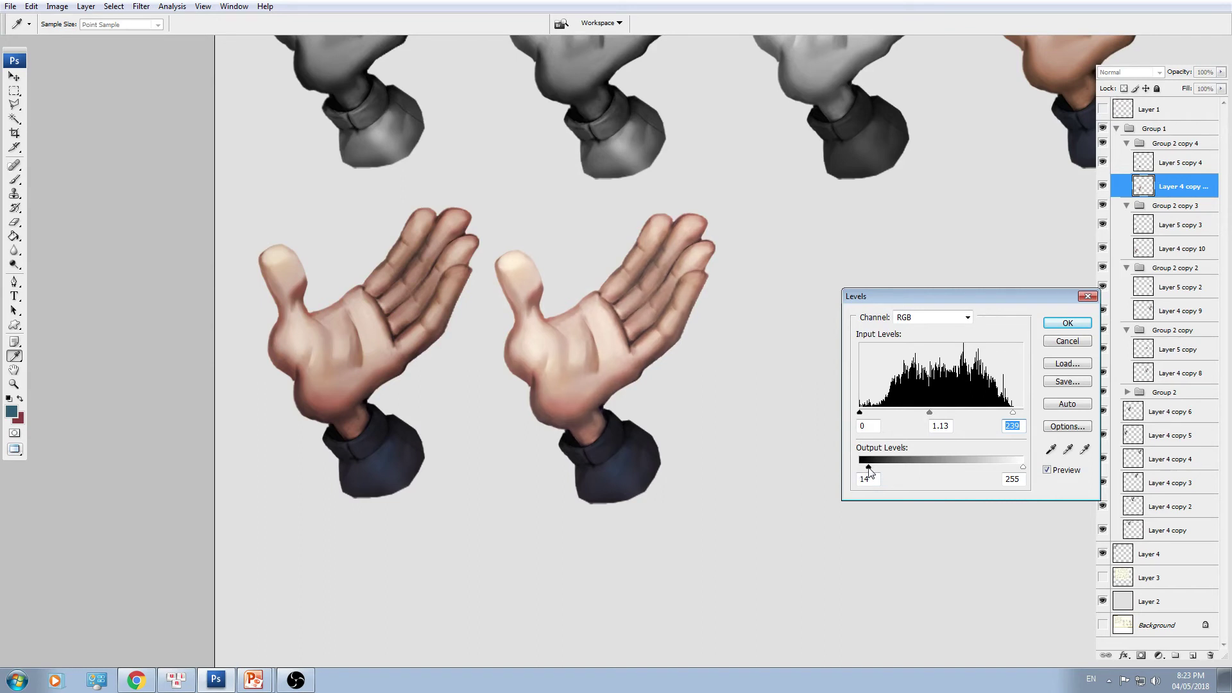
pyautogui.moveTo(865, 472)
pyautogui.mouseDown()
pyautogui.moveTo(904, 472)
pyautogui.moveTo(873, 471)
pyautogui.mouseUp()
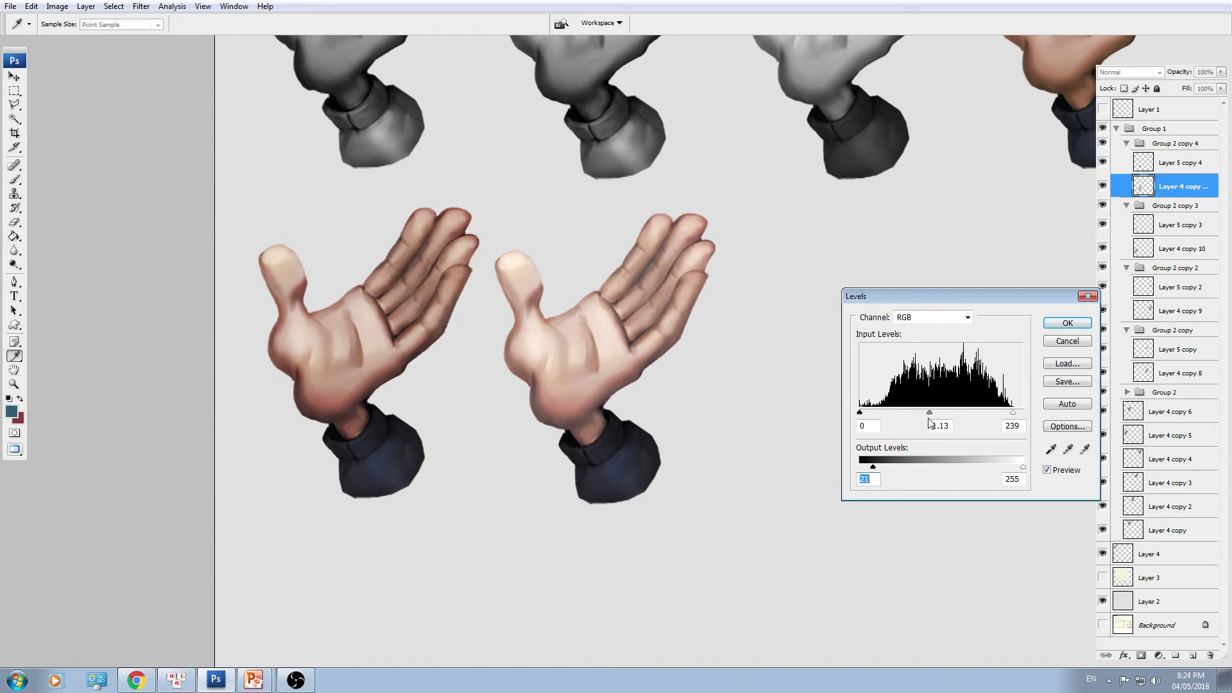
pyautogui.press('Return')
# - Raise the skin layer's saturation slightly with Hue/Saturation
pyautogui.hotkey('ctrl', '+')
pyautogui.hotkey('ctrl', '+')
pyautogui.hotkey('ctrl', 'u')
pyautogui.moveTo(348, 212); pyautogui.dragTo(794, 226)
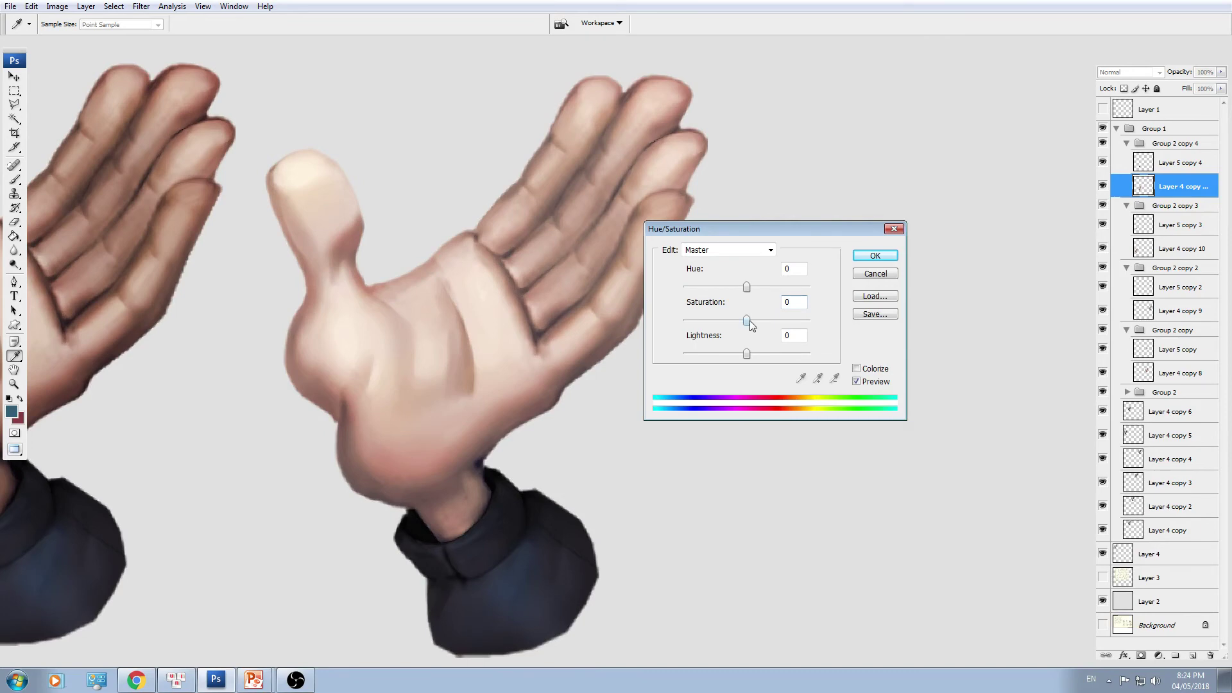
pyautogui.moveTo(751, 325); pyautogui.dragTo(759, 325)
pyautogui.press('Return')
# - Duplicate the Group 2 copy 4 hand and place the copy third in the row
pyautogui.moveTo(557, 543); pyautogui.dragTo(650, 393)
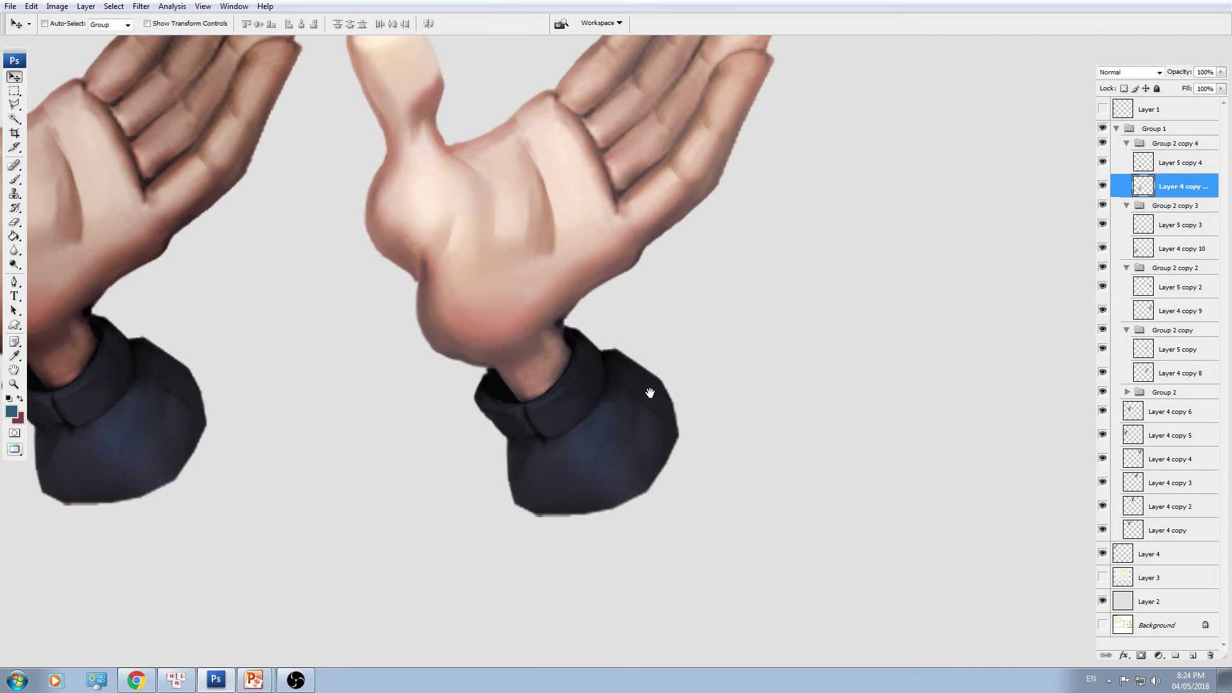
pyautogui.keyDown('ctrl'); pyautogui.click(660, 461); pyautogui.keyUp('ctrl')
pyautogui.hotkey('ctrl', '-')
pyautogui.hotkey('ctrl', '+')
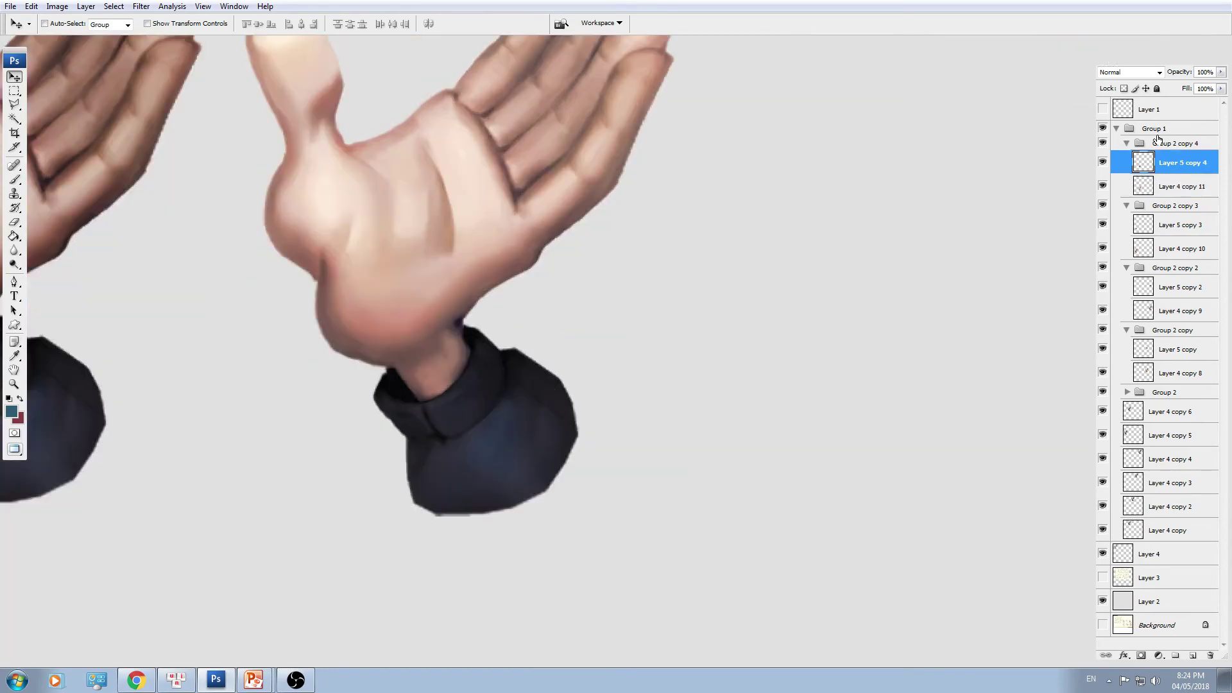
pyautogui.click(1158, 140)
pyautogui.scroll(-3, 638, 385)
pyautogui.moveTo(563, 387); pyautogui.dragTo(792, 371)
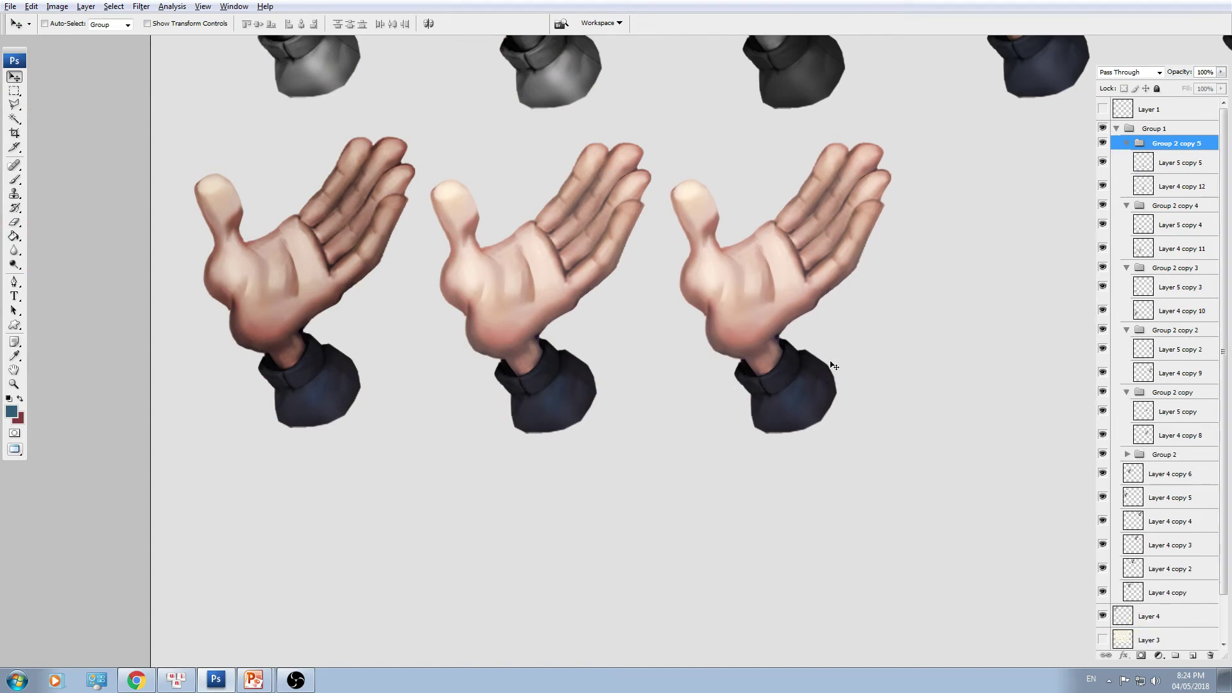
# - Select the skin layer of the newest hand and set the Brush to Normal mode at 100% opacity
pyautogui.scroll(3, 801, 263)
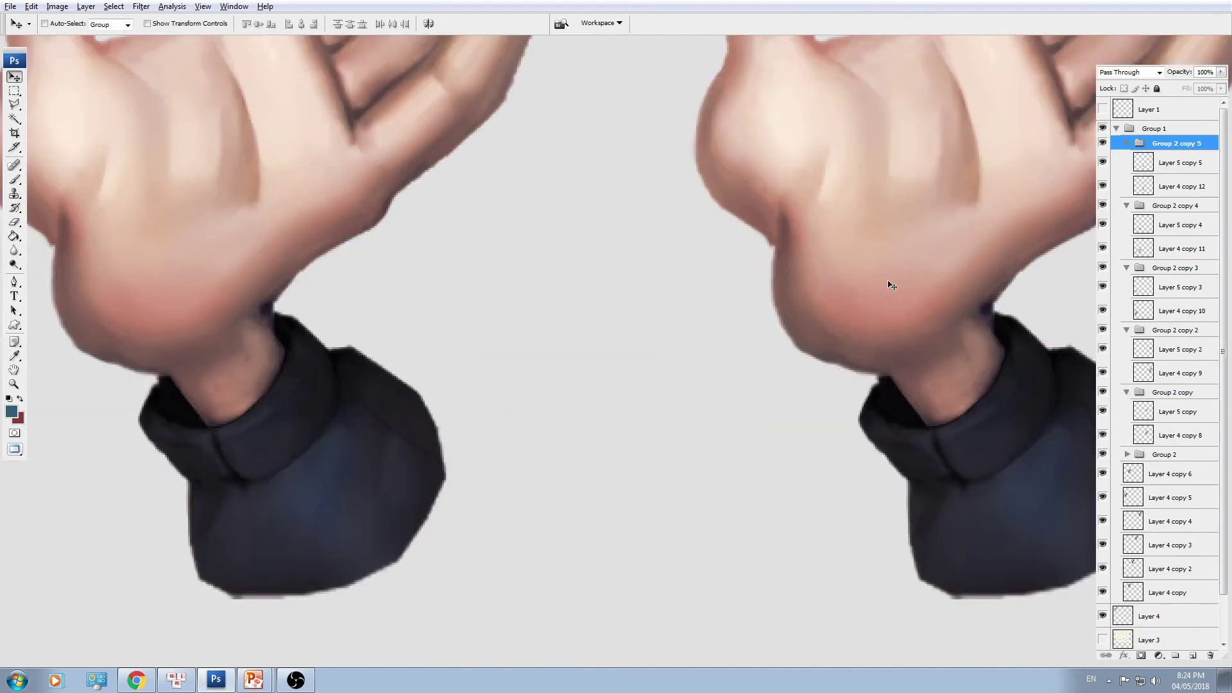
pyautogui.moveTo(1044, 77); pyautogui.dragTo(780, 280)
pyautogui.keyDown('ctrl'); pyautogui.click(802, 272); pyautogui.keyUp('ctrl')
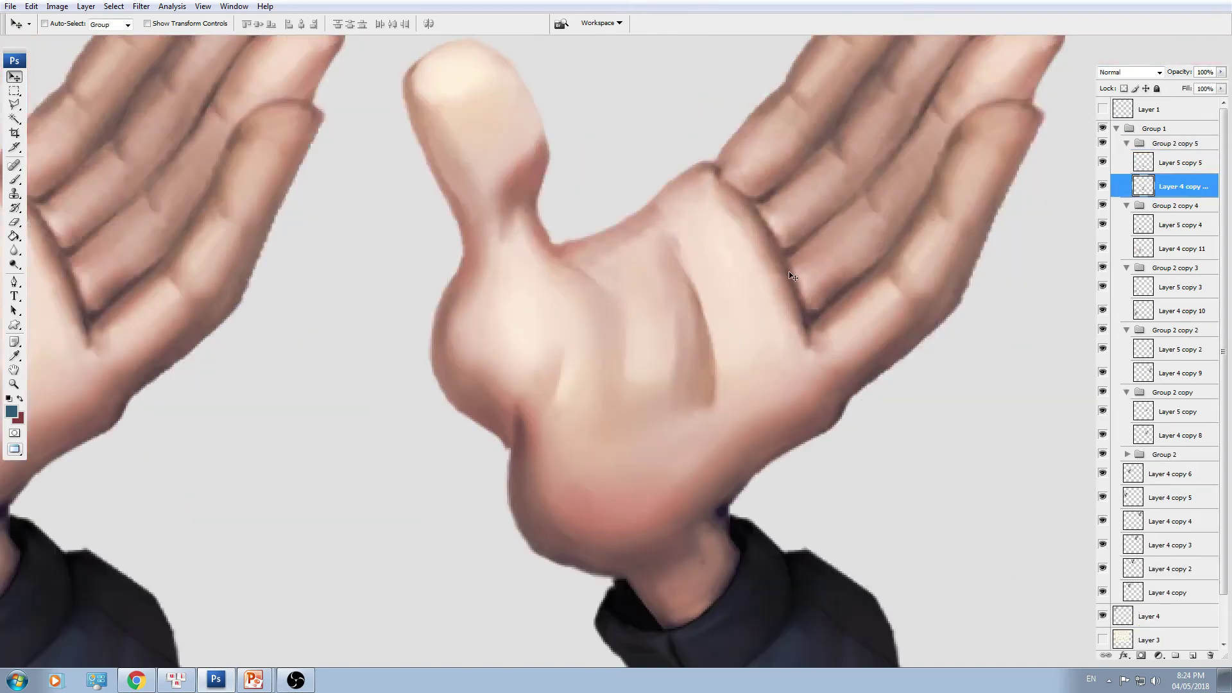
pyautogui.hotkey('ctrl', '+')
pyautogui.moveTo(869, 260); pyautogui.dragTo(625, 411)
pyautogui.press('b')
pyautogui.click(158, 25)
pyautogui.click(206, 37)
pyautogui.moveTo(265, 24); pyautogui.dragTo(394, 45)
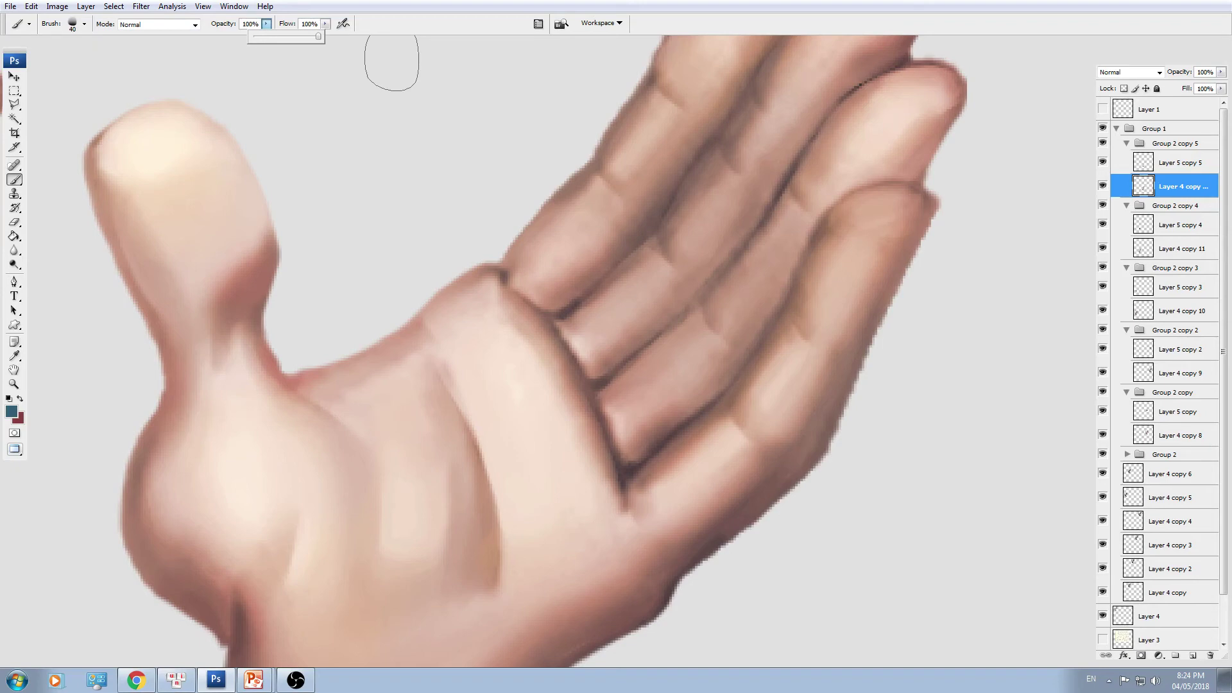
pyautogui.click(628, 347)
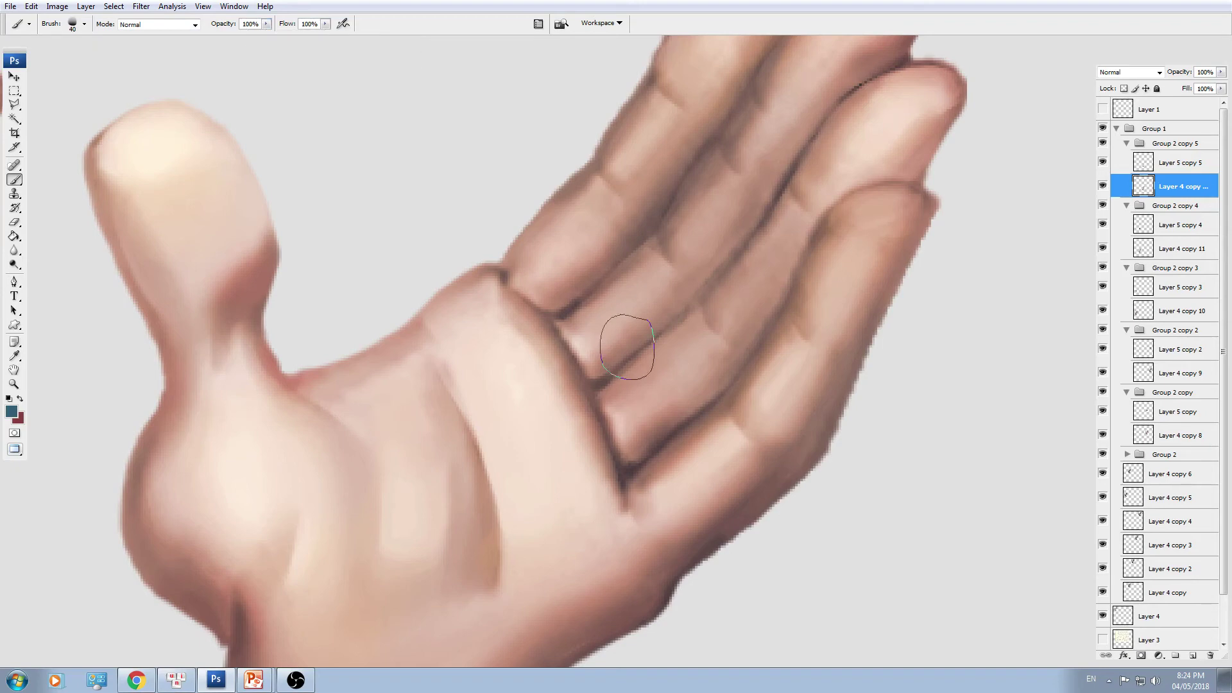
# - Refine the dark creases on both sides of the ring finger's base with a small brush and sampled shadow tones
pyautogui.hotkey('ctrl', '+')
pyautogui.press('[')
pyautogui.press('[')
pyautogui.press('[')
pyautogui.press('[')
pyautogui.keyDown('alt'); pyautogui.click(594, 391); pyautogui.keyUp('alt')
pyautogui.moveTo(592, 391)
pyautogui.mouseDown()
pyautogui.moveTo(633, 360)
pyautogui.moveTo(598, 386)
pyautogui.mouseUp()
pyautogui.press(']')
pyautogui.keyDown('alt'); pyautogui.click(637, 501); pyautogui.keyUp('alt')
pyautogui.moveTo(638, 501)
pyautogui.mouseDown()
pyautogui.moveTo(671, 455)
pyautogui.moveTo(748, 408)
pyautogui.mouseUp()
pyautogui.press(']')
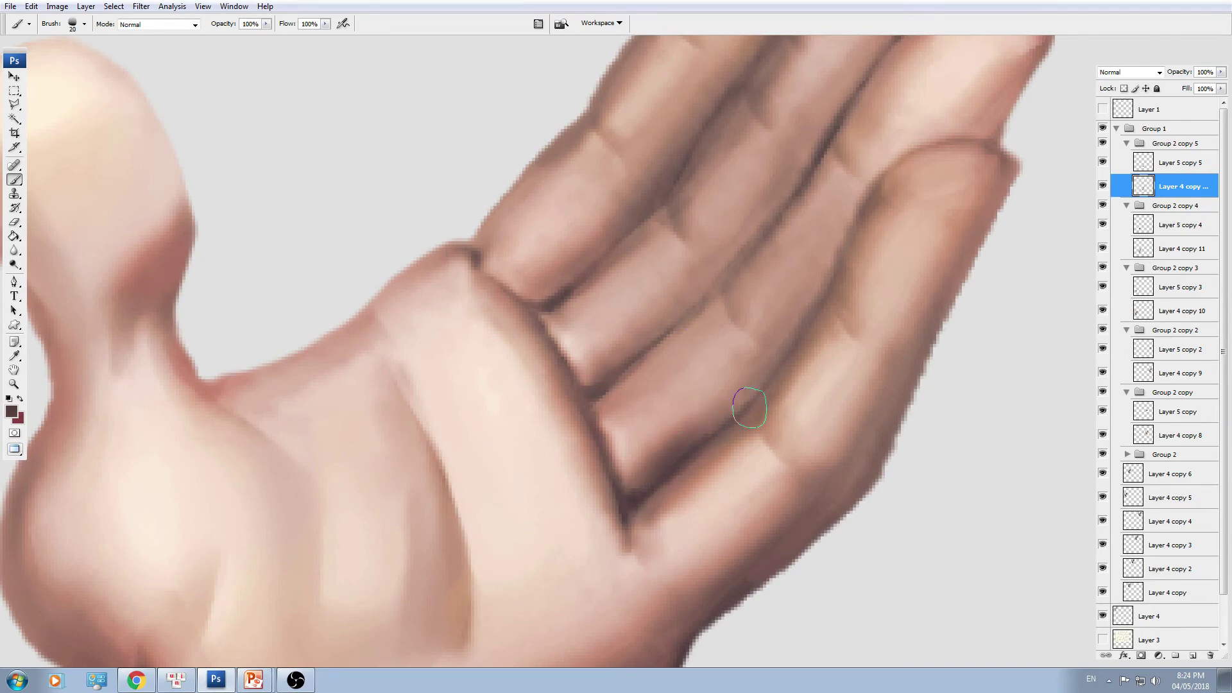
pyautogui.keyDown('alt'); pyautogui.click(695, 467); pyautogui.keyUp('alt')
pyautogui.press('[')
pyautogui.moveTo(680, 500); pyautogui.dragTo(698, 468)
# - Smooth the base of the middle finger with a sampled skin tone and a 25 px brush
pyautogui.keyDown('alt'); pyautogui.click(628, 324); pyautogui.keyUp('alt')
pyautogui.press(']')
pyautogui.press(']')
pyautogui.press(']')
pyautogui.moveTo(661, 286); pyautogui.dragTo(633, 311)
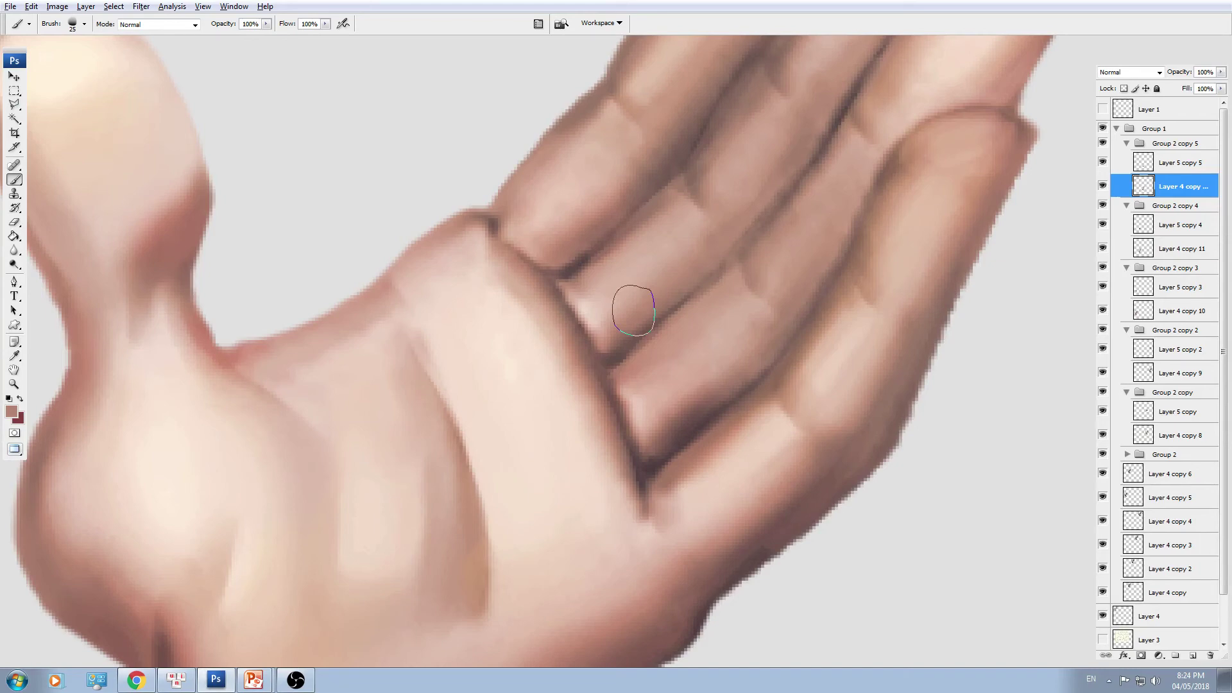
# - Refine the highlights and edges of the middle, ring and index fingertips with sampled skin tones and a 9 px brush
pyautogui.moveTo(633, 311); pyautogui.dragTo(445, 627)
pyautogui.keyDown('alt'); pyautogui.click(761, 176); pyautogui.keyUp('alt')
pyautogui.press('[')
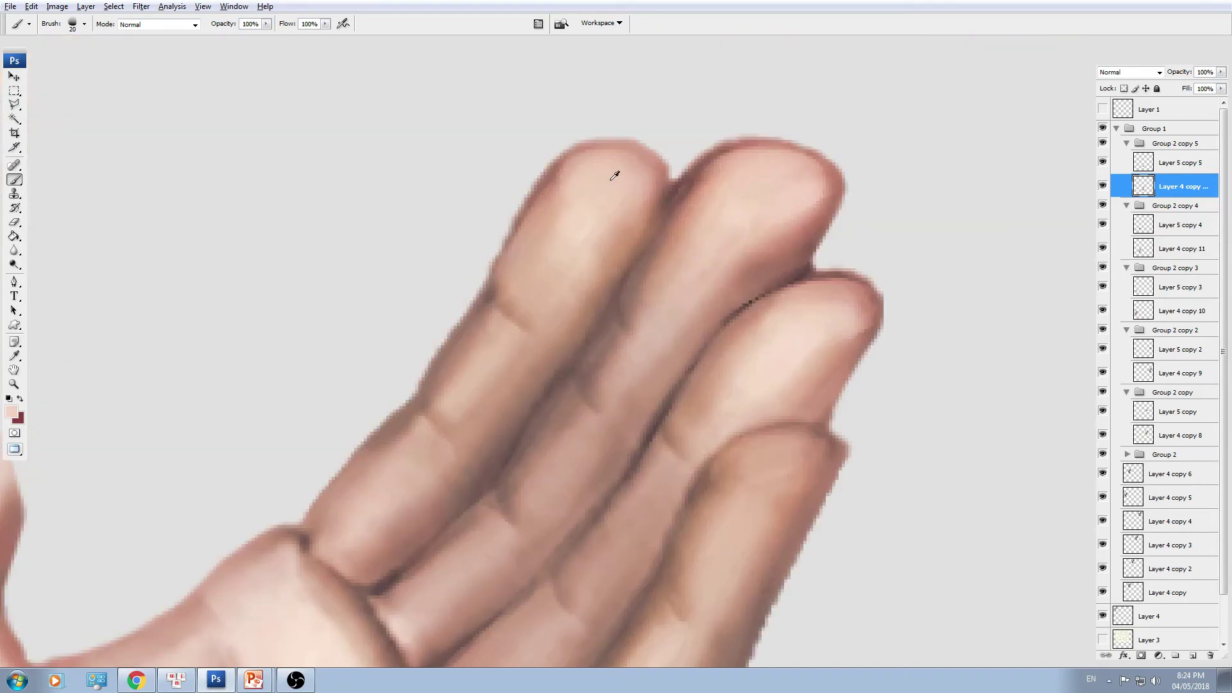
pyautogui.press('[')
pyautogui.press('[')
pyautogui.press('[')
pyautogui.moveTo(787, 160); pyautogui.dragTo(716, 164)
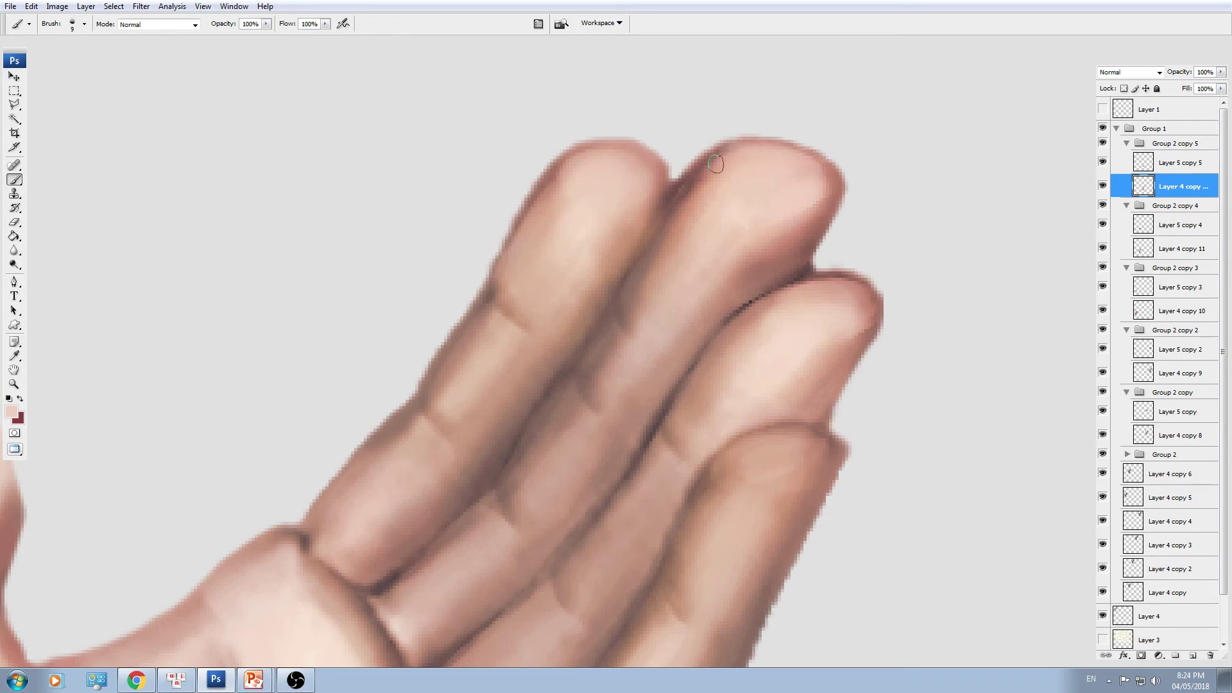
pyautogui.keyDown('alt'); pyautogui.click(845, 300); pyautogui.keyUp('alt')
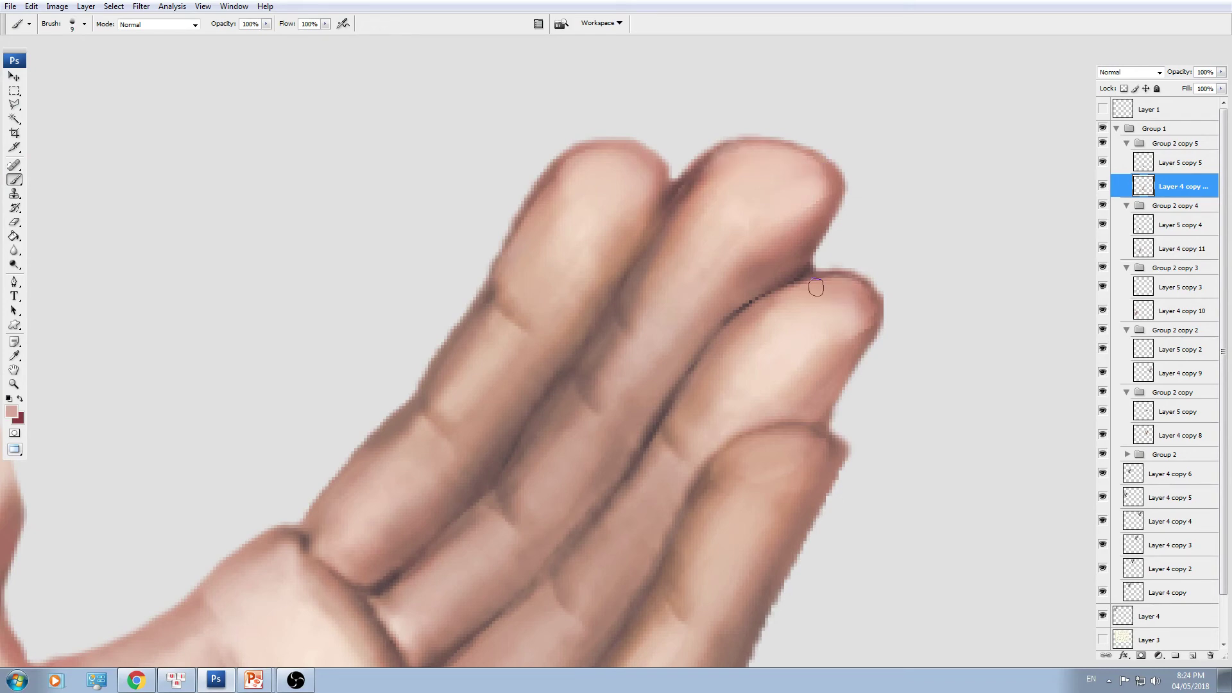
pyautogui.moveTo(815, 288); pyautogui.dragTo(789, 286)
pyautogui.moveTo(606, 153); pyautogui.dragTo(554, 185)
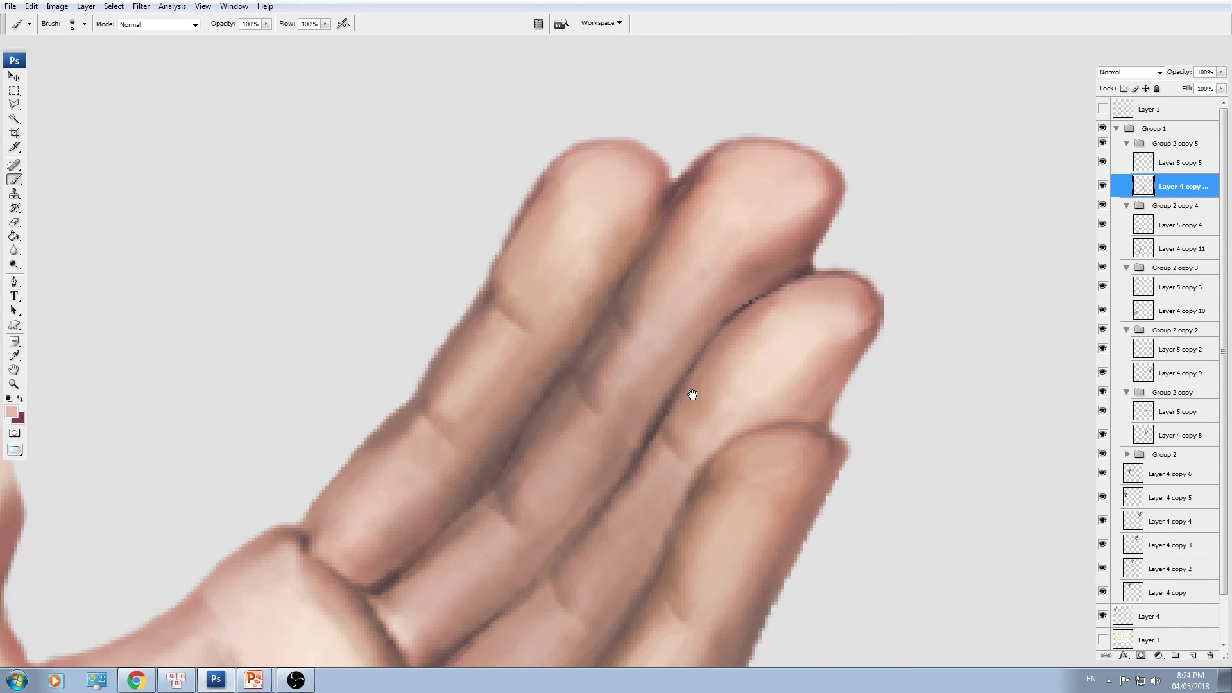
# - Smooth the shading along the little finger with sampled skin tones and a brush enlarged to 25 px
pyautogui.moveTo(703, 416); pyautogui.dragTo(664, 226)
pyautogui.keyDown('alt'); pyautogui.click(728, 308); pyautogui.keyUp('alt')
pyautogui.press(']')
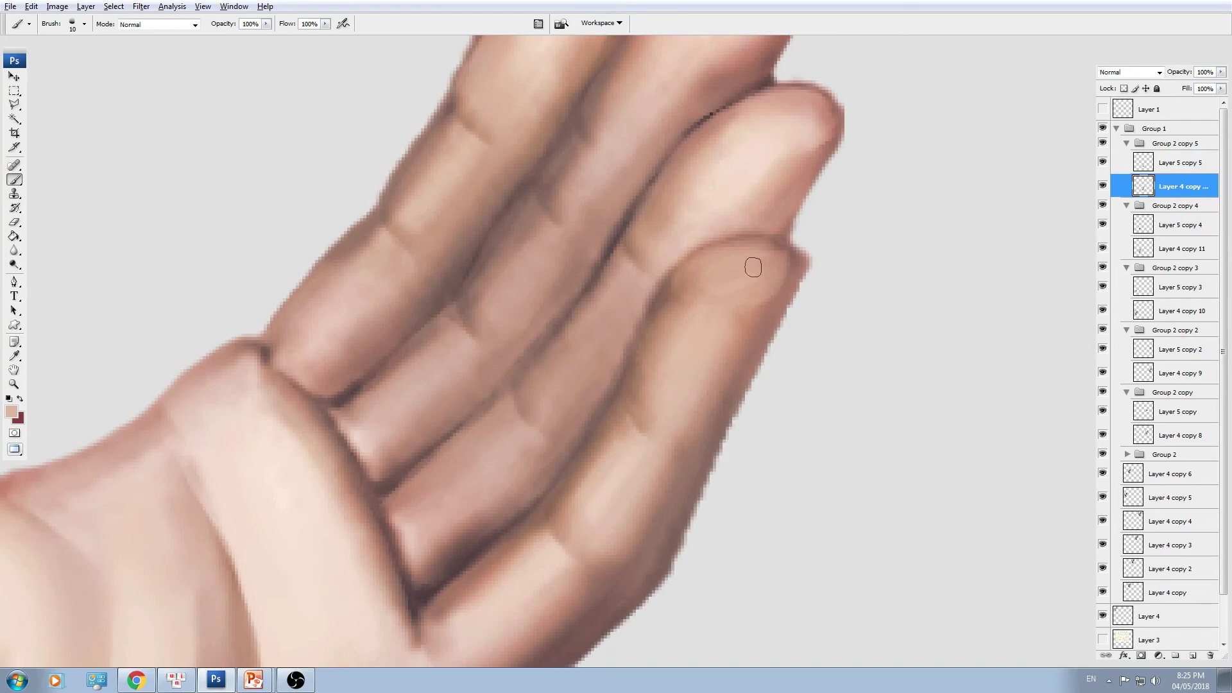
pyautogui.hotkey('ctrl', '-')
pyautogui.press(']')
pyautogui.press(']')
pyautogui.press(']')
pyautogui.keyDown('alt'); pyautogui.click(686, 397); pyautogui.keyUp('alt')
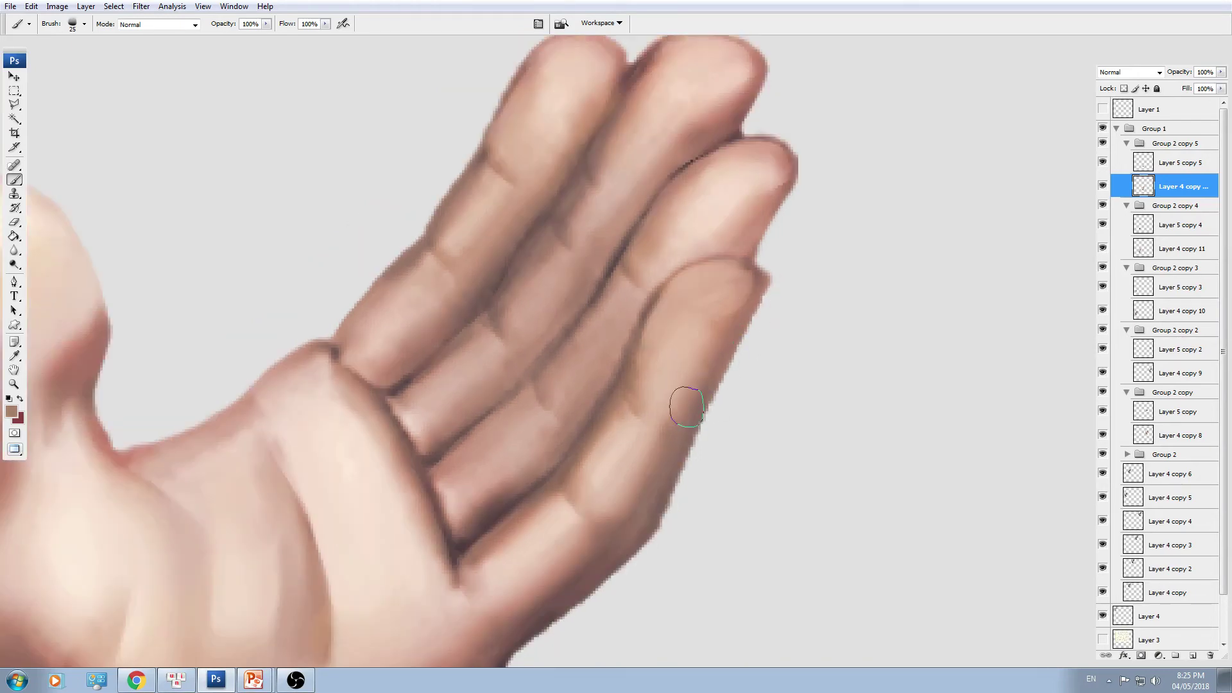
pyautogui.moveTo(571, 426); pyautogui.dragTo(723, 336)
pyautogui.moveTo(632, 316); pyautogui.dragTo(687, 380)
pyautogui.keyDown('alt'); pyautogui.click(697, 330); pyautogui.keyUp('alt')
pyautogui.press('[')
pyautogui.hotkey('ctrl', '-')
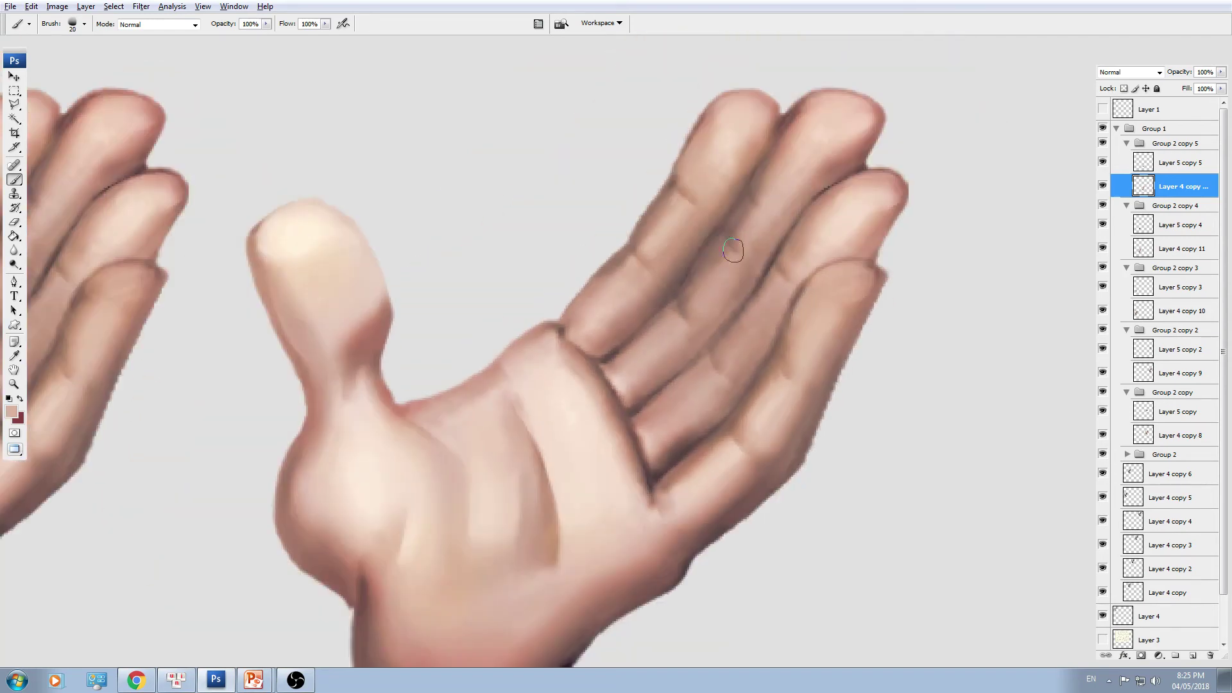
# - Blend the upper palm below the index finger with sampled pale skin tones and a 20 to 25 px brush
pyautogui.moveTo(603, 378); pyautogui.dragTo(743, 283)
pyautogui.keyDown('alt'); pyautogui.click(661, 284); pyautogui.keyUp('alt')
pyautogui.press(']')
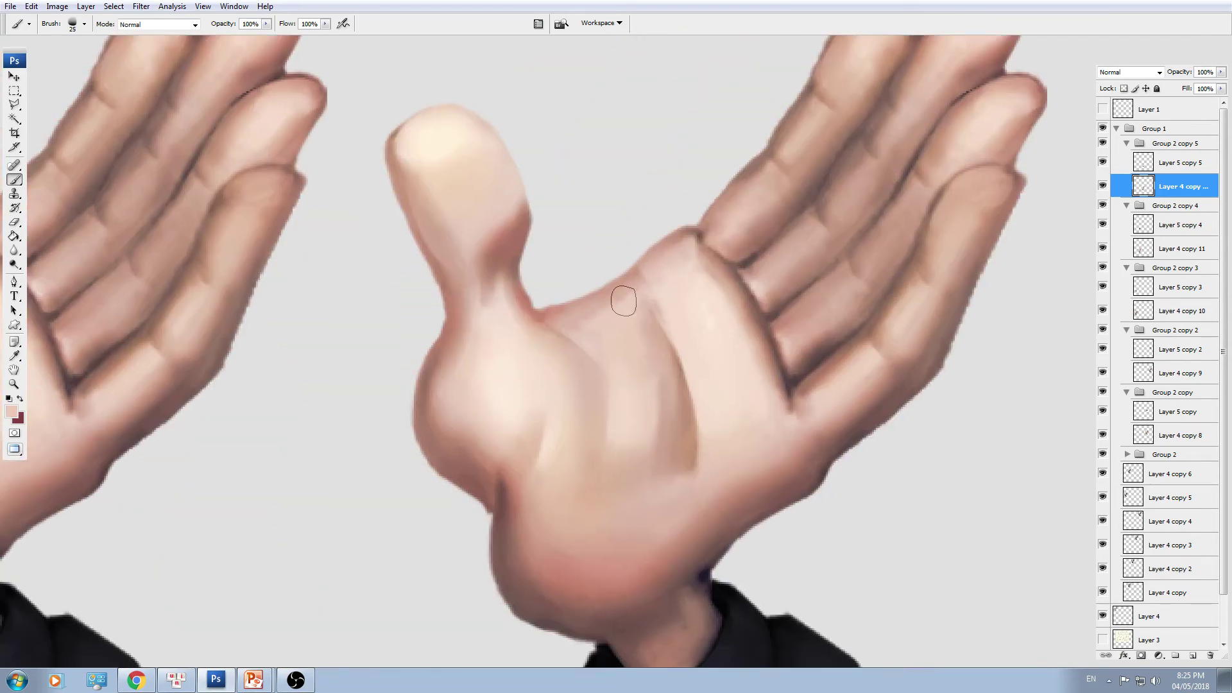
pyautogui.keyDown('alt'); pyautogui.click(663, 255); pyautogui.keyUp('alt')
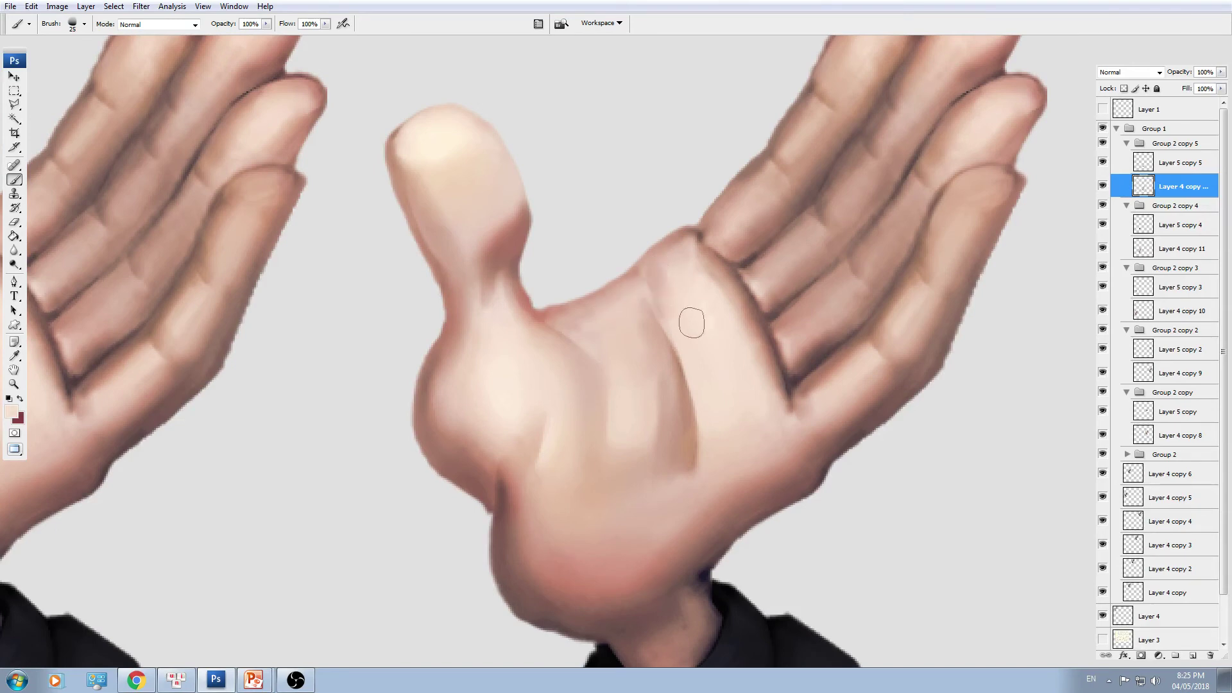
pyautogui.press('[')
pyautogui.keyDown('alt'); pyautogui.click(711, 314); pyautogui.keyUp('alt')
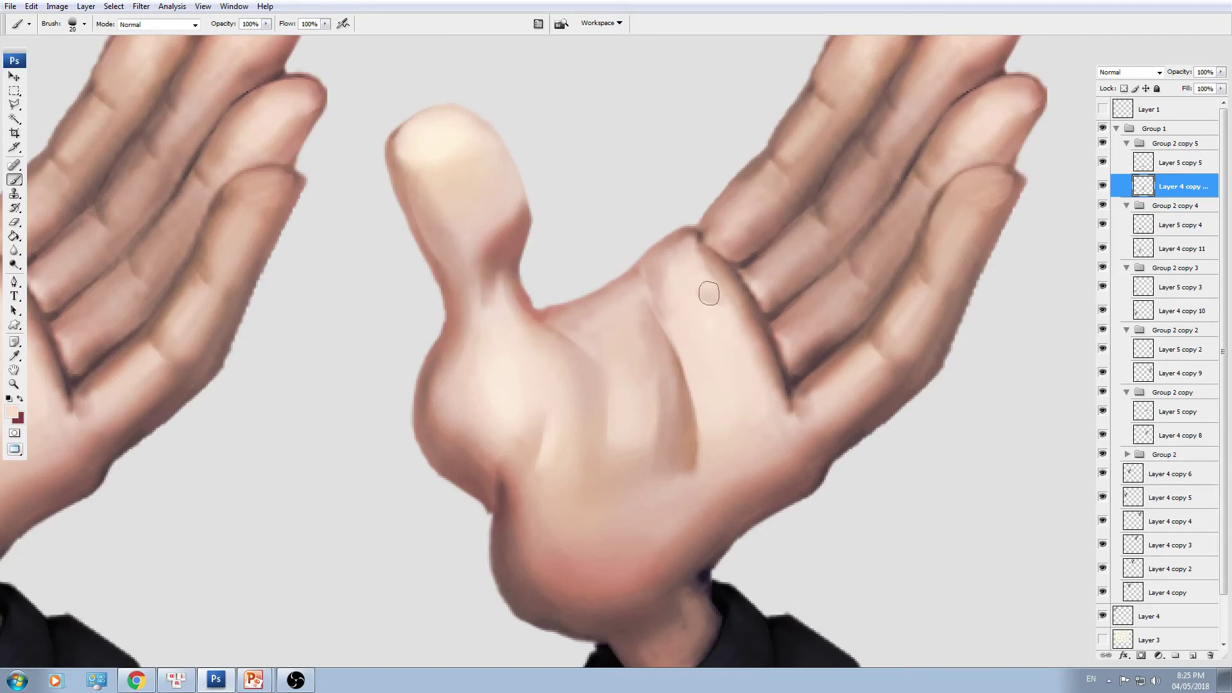
pyautogui.scroll(1, 709, 293)
# - Paint fine crease highlights at the little finger's base and joints with sampled light pink tones and a 9 to 10 px brush
pyautogui.keyDown('alt'); pyautogui.click(842, 395); pyautogui.keyUp('alt')
pyautogui.press('[')
pyautogui.press('[')
pyautogui.press('[')
pyautogui.moveTo(828, 352); pyautogui.dragTo(835, 370)
pyautogui.keyDown('alt'); pyautogui.click(822, 359); pyautogui.keyUp('alt')
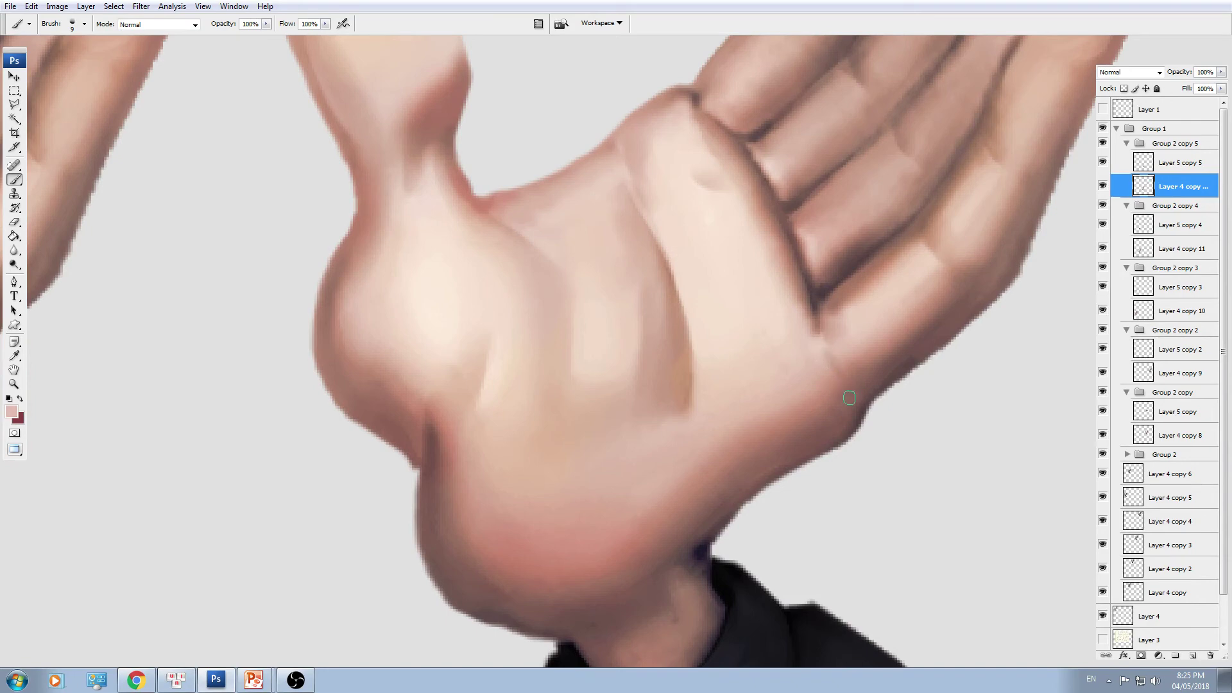
pyautogui.press(']')
pyautogui.moveTo(955, 293); pyautogui.dragTo(952, 247)
pyautogui.moveTo(926, 186); pyautogui.dragTo(837, 350)
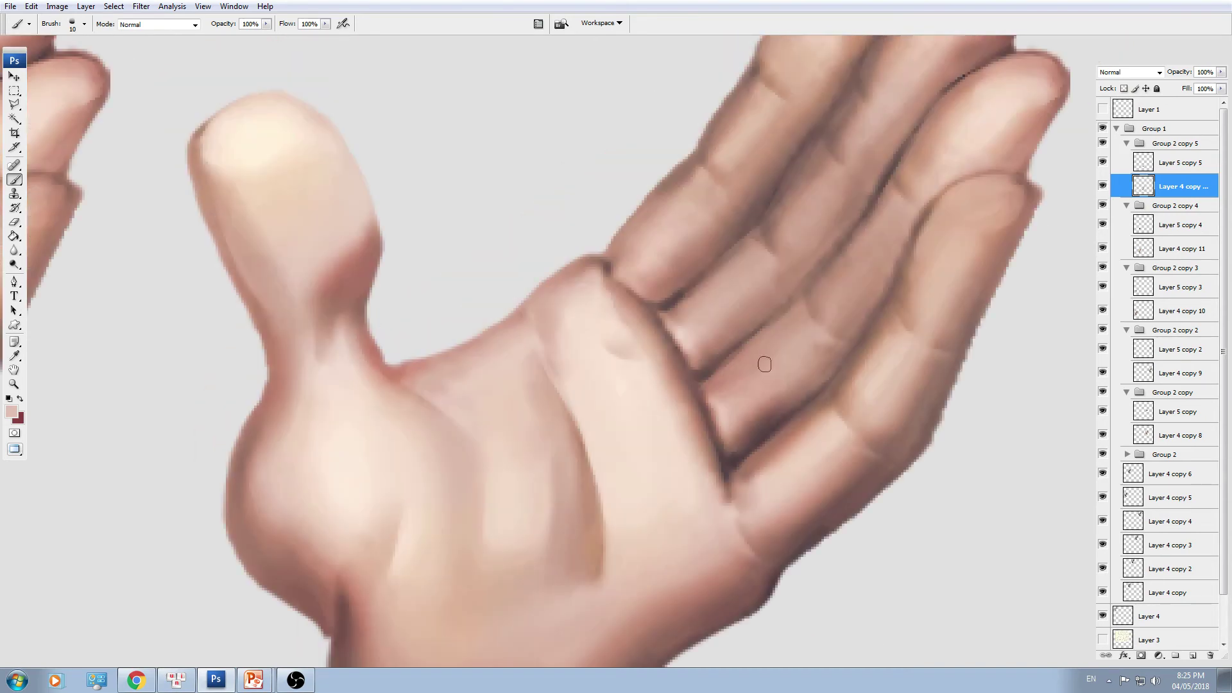
# - Smooth the palm below the ring and little fingers with a sampled pale skin tone and a 20 to 30 px brush
pyautogui.moveTo(668, 419); pyautogui.dragTo(741, 317)
pyautogui.press(']')
pyautogui.press(']')
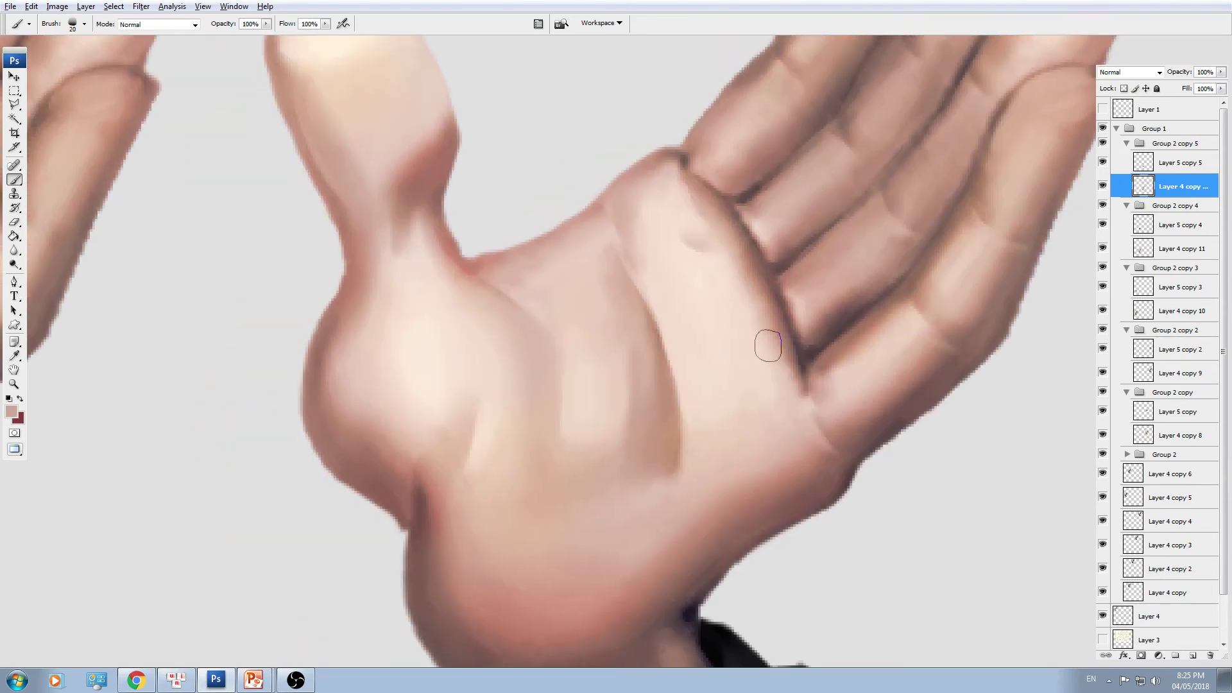
pyautogui.keyDown('alt'); pyautogui.click(768, 425); pyautogui.keyUp('alt')
pyautogui.moveTo(680, 439); pyautogui.dragTo(791, 386)
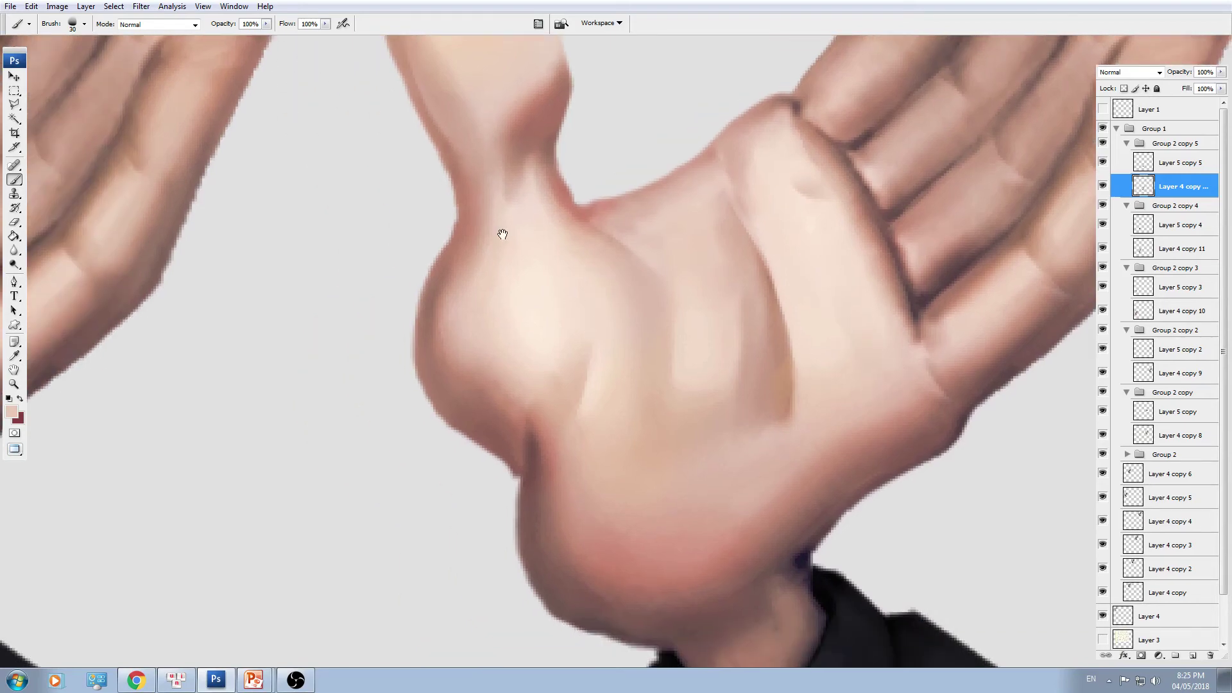
# - Soften the reddish shadow at the narrow part of the thumb with a sampled tone and a 20 to 25 px brush
pyautogui.moveTo(470, 214); pyautogui.dragTo(519, 334)
pyautogui.keyDown('alt'); pyautogui.click(575, 230); pyautogui.keyUp('alt')
pyautogui.press('[')
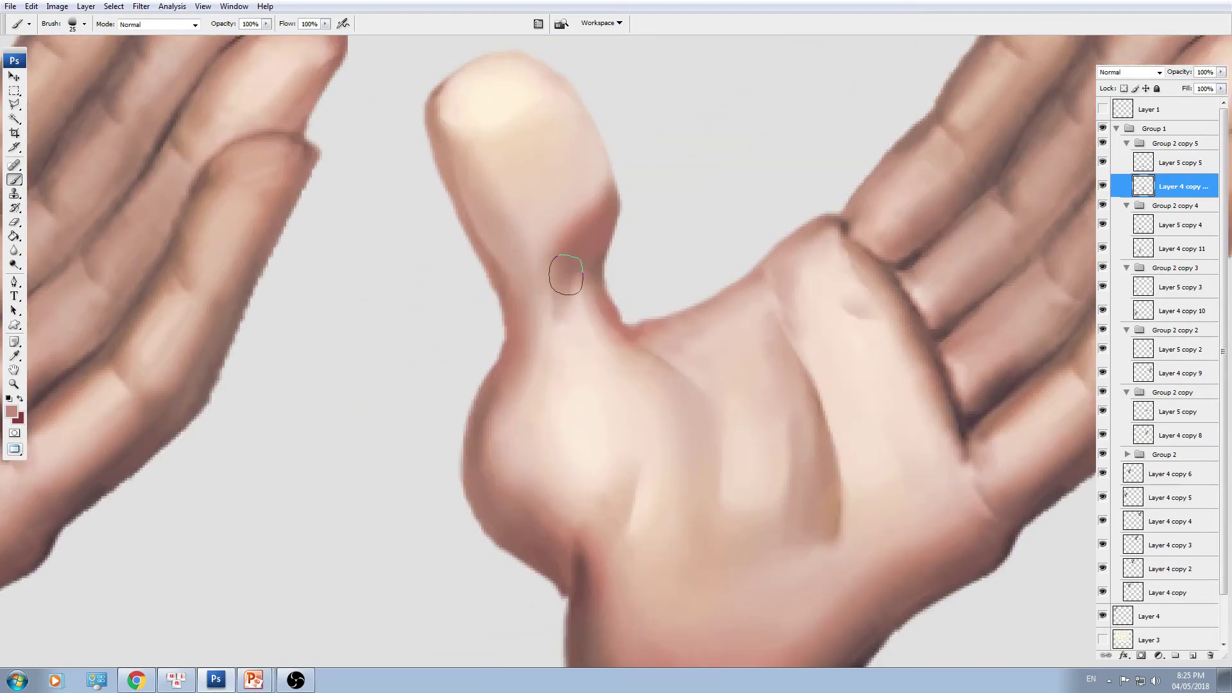
pyautogui.press('p')
pyautogui.press('b')
pyautogui.moveTo(587, 213); pyautogui.dragTo(661, 281)
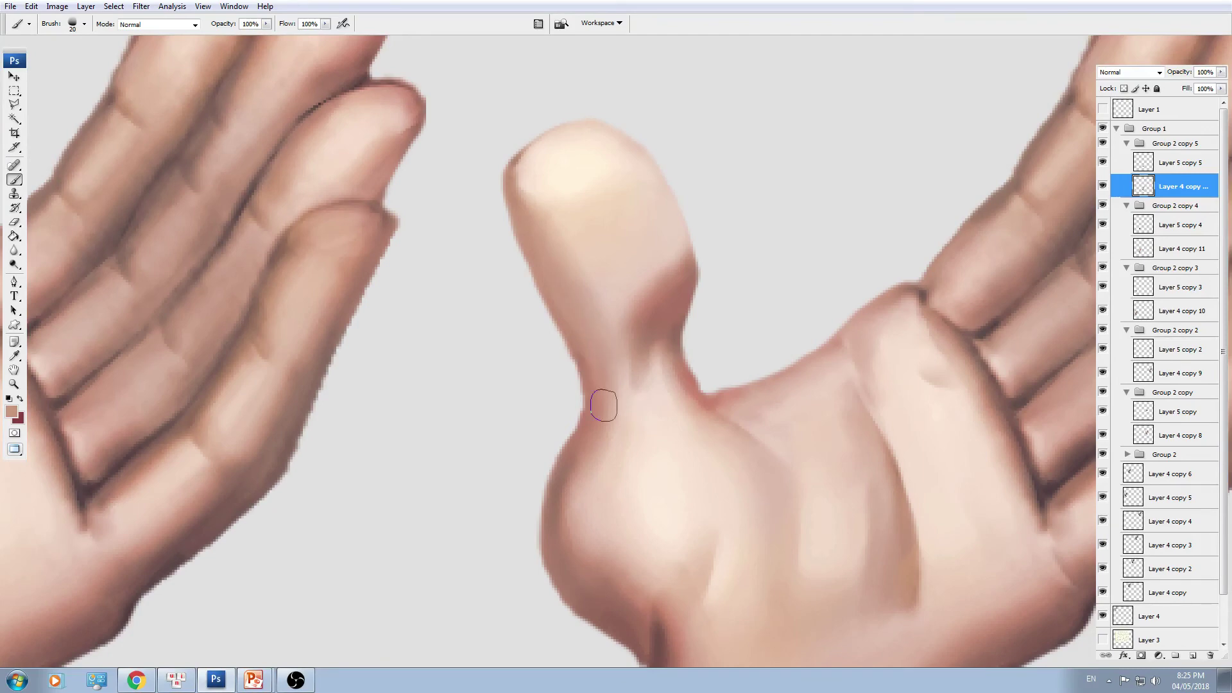
# - Smooth the outer edge of the thumb's base with a 35 px brush and deepen the crease beneath it with a sampled shadow tone at 20 px
pyautogui.moveTo(581, 468)
pyautogui.mouseDown()
pyautogui.moveTo(607, 368)
pyautogui.moveTo(587, 457)
pyautogui.moveTo(632, 375)
pyautogui.mouseUp()
pyautogui.press(']')
pyautogui.press(']')
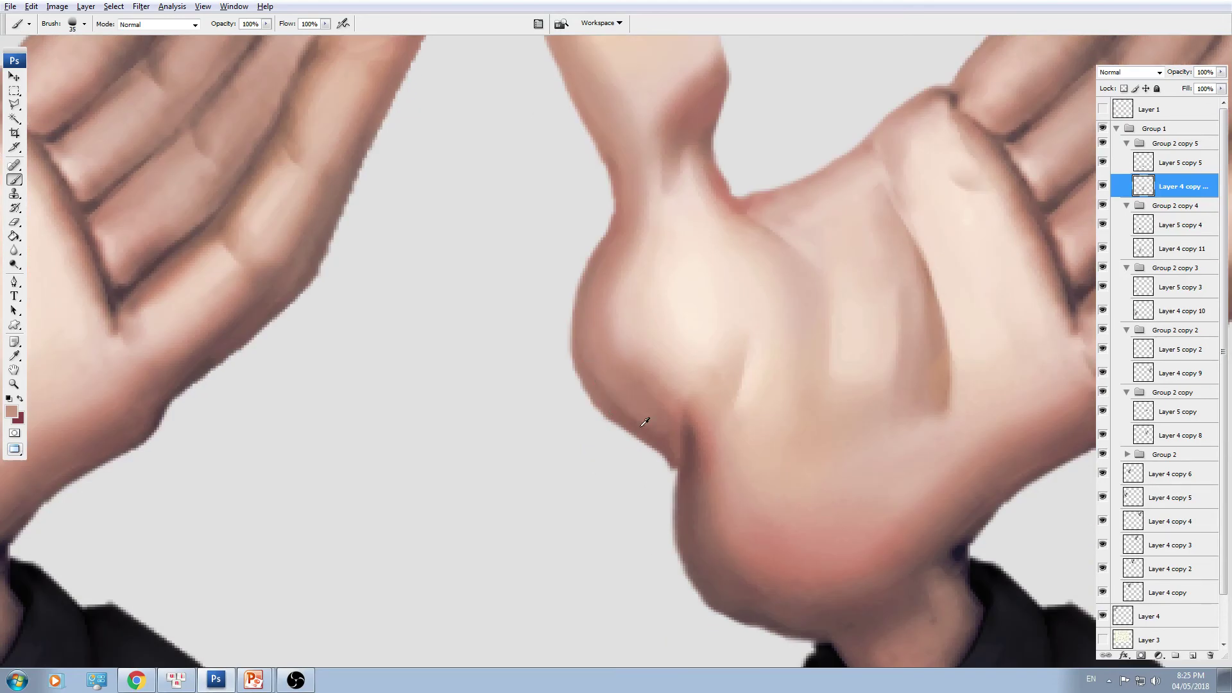
pyautogui.moveTo(642, 426); pyautogui.dragTo(642, 350)
pyautogui.keyDown('alt'); pyautogui.click(693, 381); pyautogui.keyUp('alt')
pyautogui.press('[')
pyautogui.press('[')
pyautogui.press('[')
pyautogui.moveTo(699, 379); pyautogui.dragTo(694, 362)
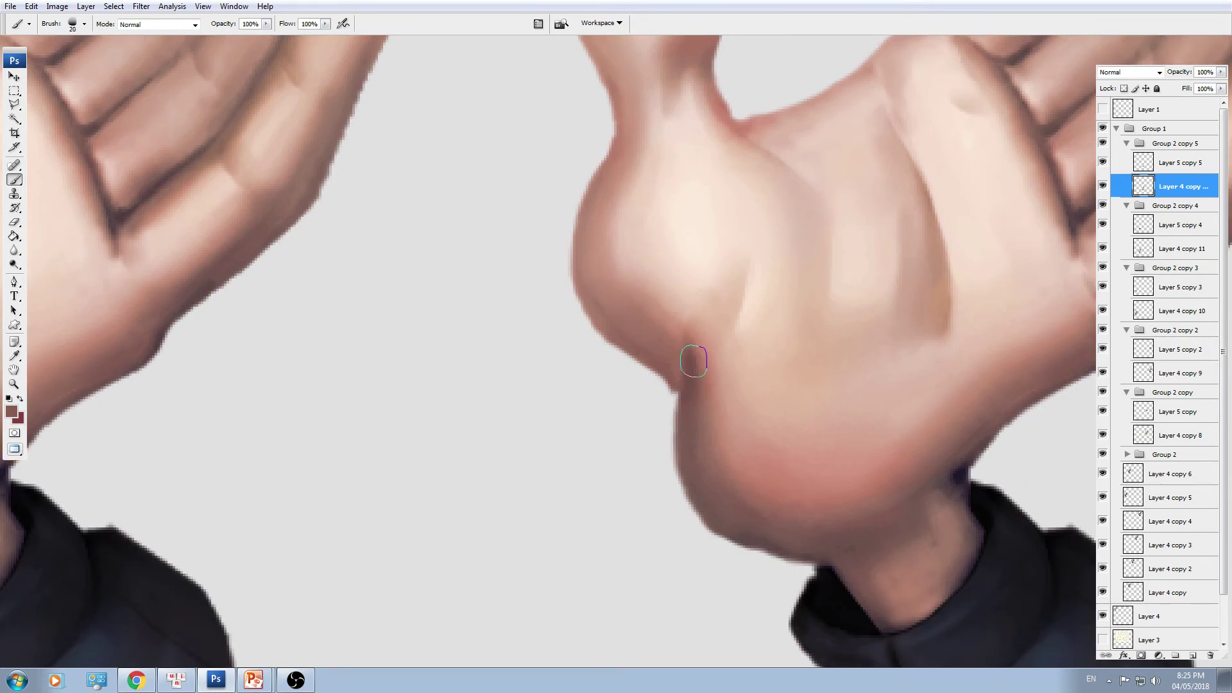
# - Blend the shadow along the outer heel of the palm with sampled brown tones and a 30 px brush
pyautogui.press(']')
pyautogui.press(']')
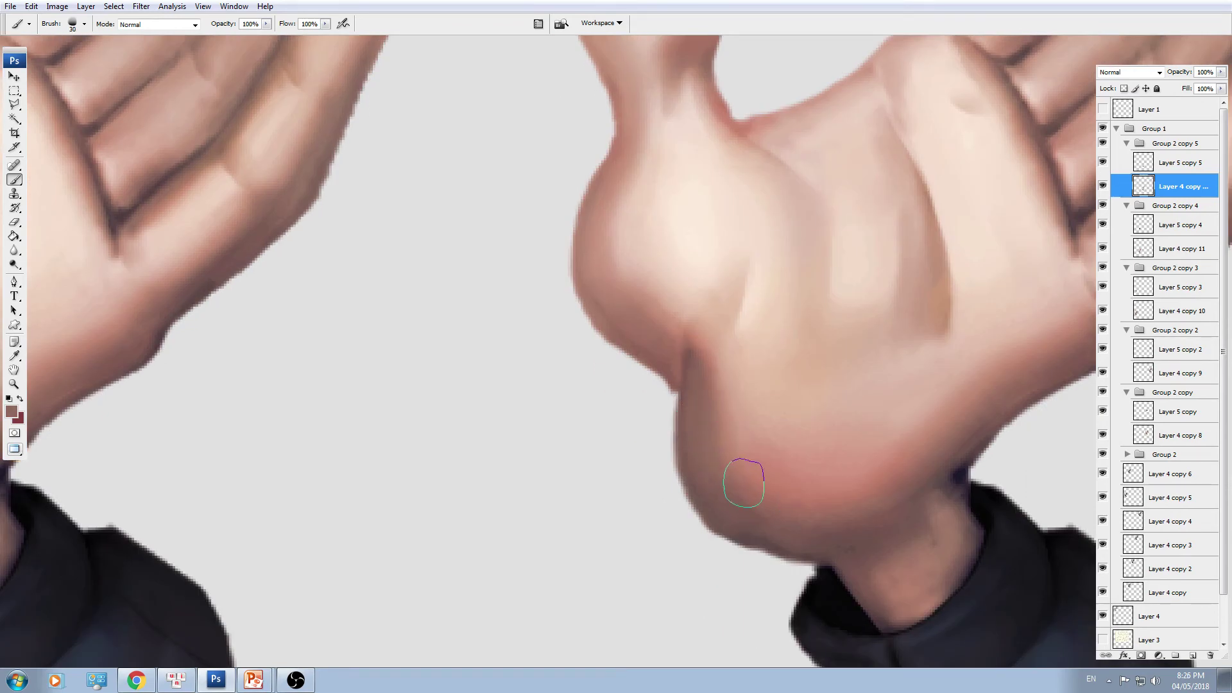
pyautogui.keyDown('alt'); pyautogui.click(745, 512); pyautogui.keyUp('alt')
# - Darken the shadow where the palm's heel meets the wrist, using sampled dark tones and a brush reduced from 25 to 10 px
pyautogui.moveTo(970, 487); pyautogui.dragTo(862, 355)
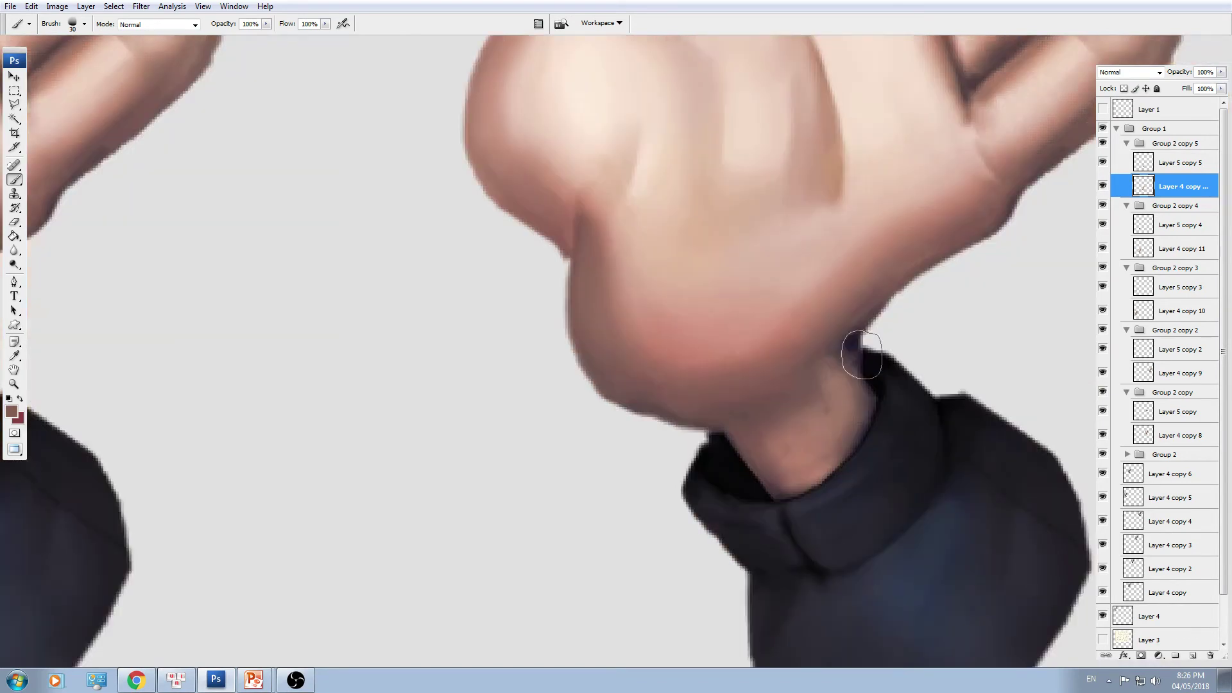
pyautogui.keyDown('alt'); pyautogui.click(864, 357); pyautogui.keyUp('alt')
pyautogui.press('[')
pyautogui.moveTo(764, 403)
pyautogui.mouseDown()
pyautogui.moveTo(696, 421)
pyautogui.moveTo(816, 357)
pyautogui.mouseUp()
pyautogui.press(']')
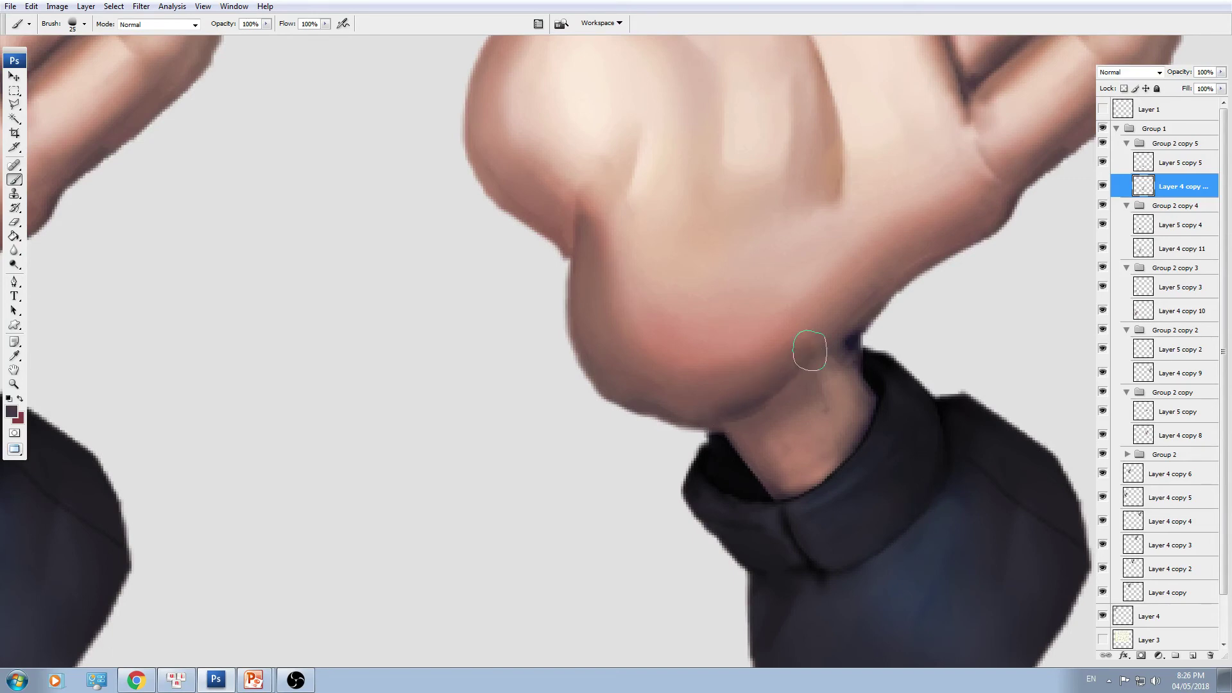
pyautogui.moveTo(810, 351); pyautogui.dragTo(824, 338)
pyautogui.keyDown('alt'); pyautogui.click(766, 386); pyautogui.keyUp('alt')
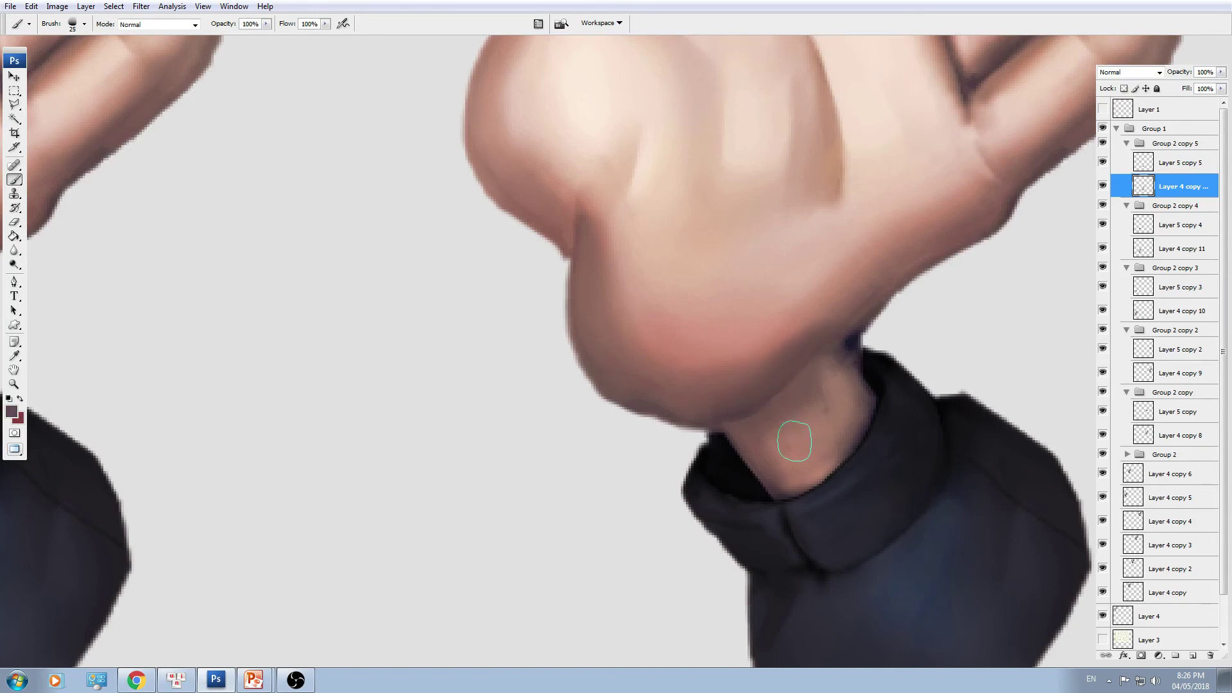
pyautogui.press('[')
pyautogui.press('[')
pyautogui.press('[')
pyautogui.moveTo(846, 378); pyautogui.dragTo(819, 380)
pyautogui.keyDown('ctrl'); pyautogui.click(1144, 187); pyautogui.keyUp('ctrl')
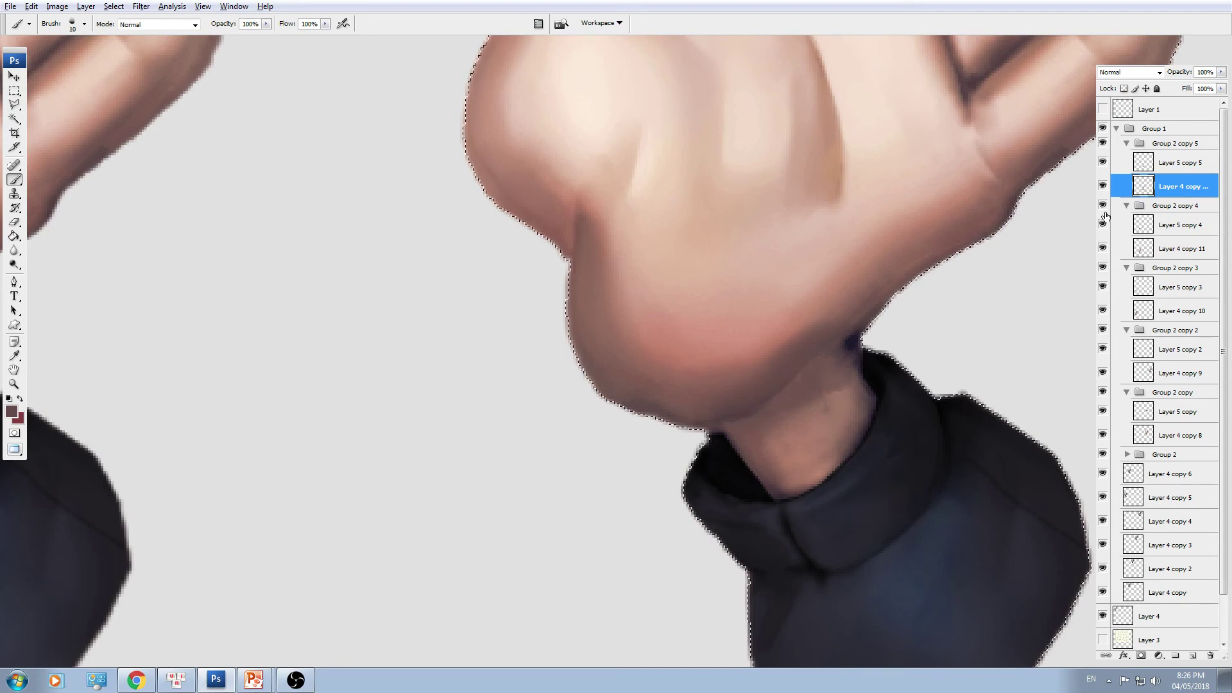
pyautogui.press('v')
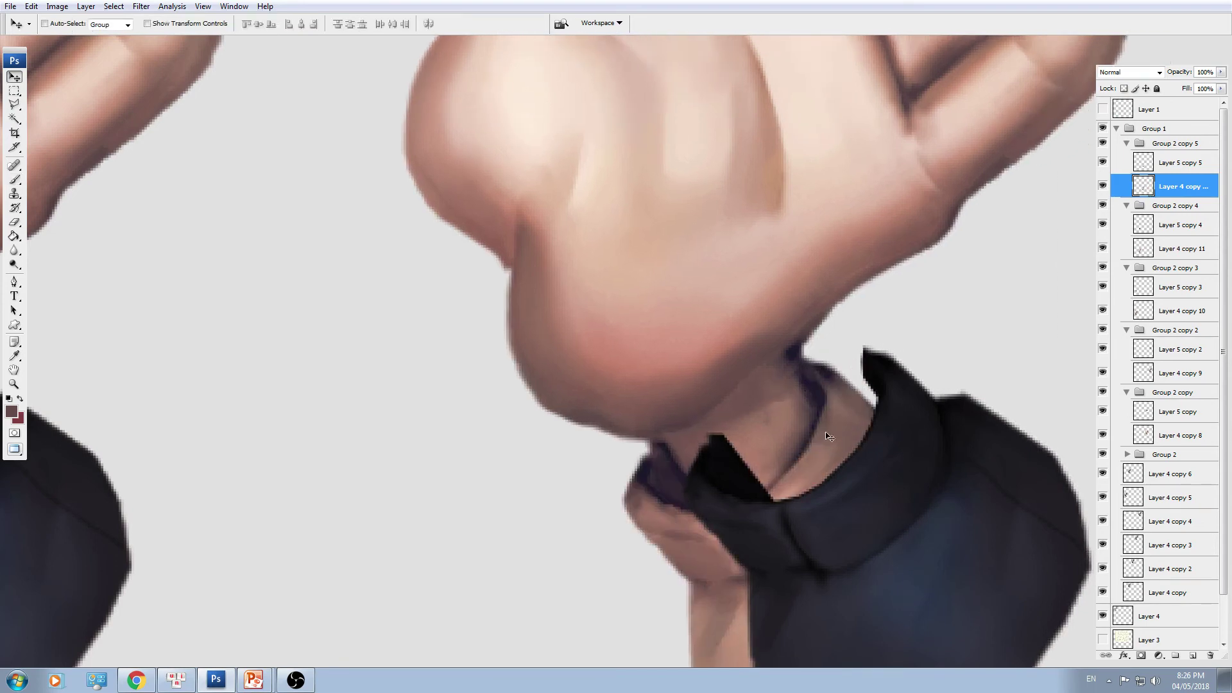
pyautogui.press('b')
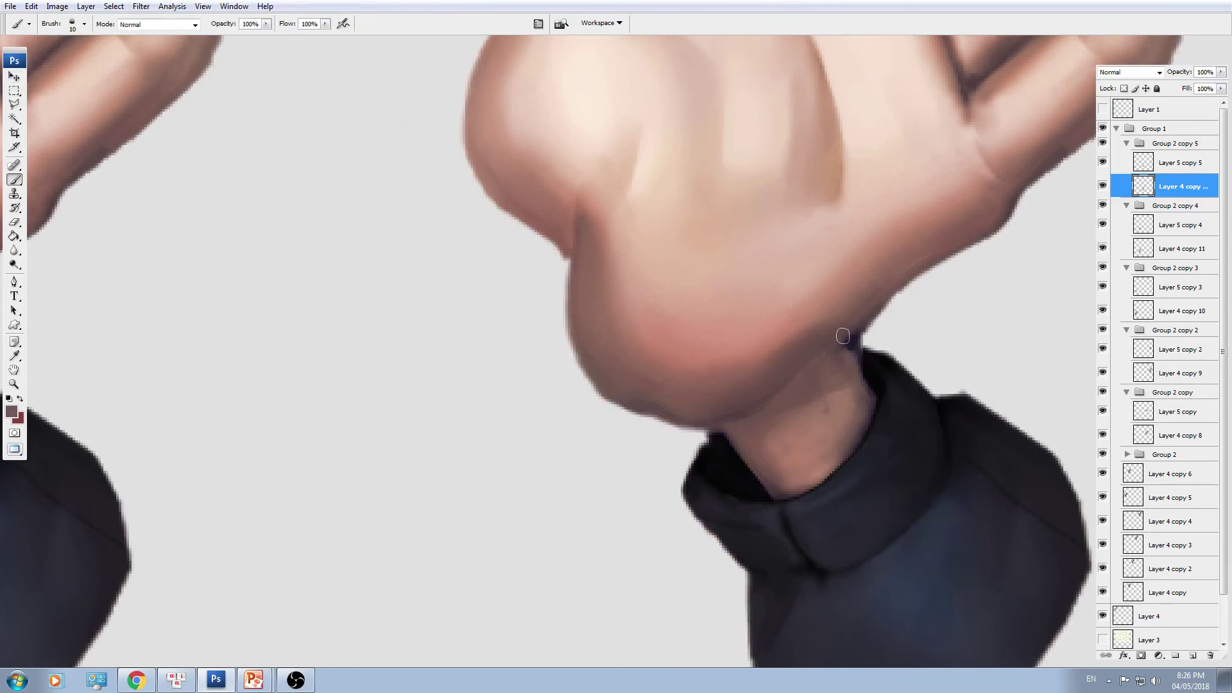
# - Erase the stray dark blue patch between the palm's heel and the cuff with a 3 px eraser
pyautogui.hotkey('ctrl', '+')
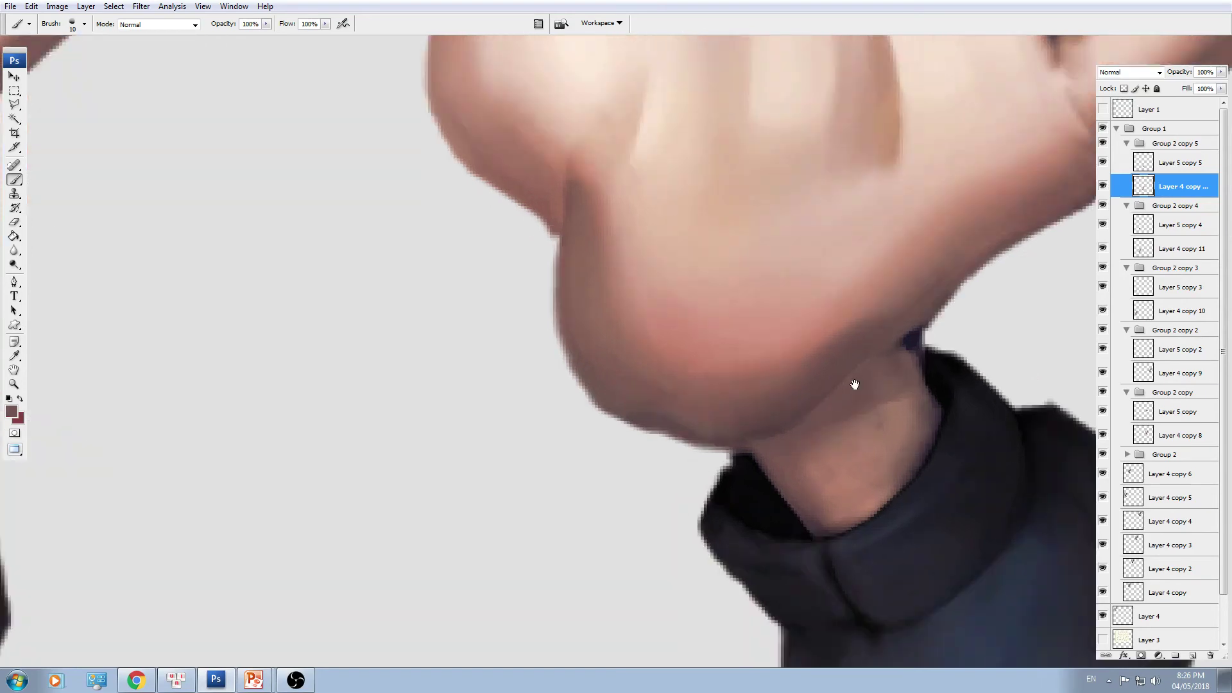
pyautogui.moveTo(854, 385); pyautogui.dragTo(751, 399)
pyautogui.press('e')
pyautogui.moveTo(829, 339)
pyautogui.mouseDown()
pyautogui.moveTo(814, 353)
pyautogui.moveTo(840, 353)
pyautogui.moveTo(810, 351)
pyautogui.moveTo(846, 314)
pyautogui.mouseUp()
pyautogui.hotkey('ctrl', 'z')
pyautogui.hotkey('ctrl', '-')
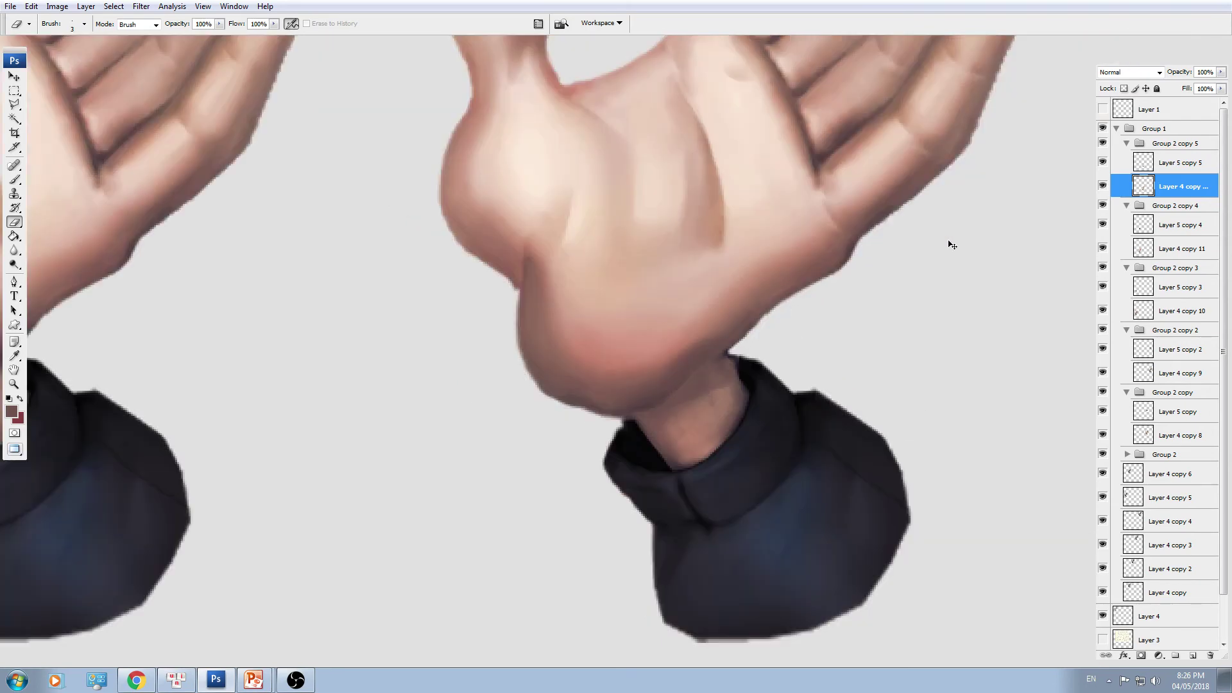
# - Paint a light pink rim along the outer edge of the palm and little finger with a sampled tone and a 9 px brush
pyautogui.press('b')
pyautogui.hotkey('ctrl', '+')
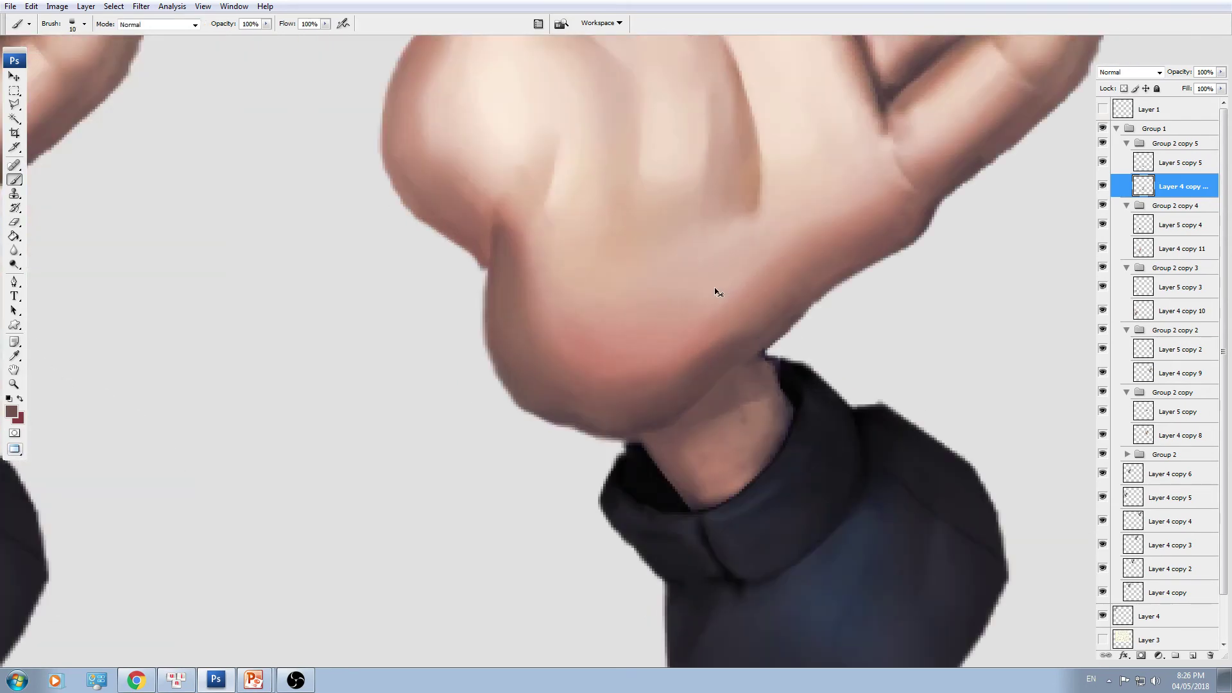
pyautogui.keyDown('alt'); pyautogui.click(708, 282); pyautogui.keyUp('alt')
pyautogui.moveTo(778, 341); pyautogui.dragTo(761, 318)
pyautogui.hotkey('ctrl', '+')
pyautogui.press('[')
pyautogui.moveTo(648, 412); pyautogui.dragTo(679, 391)
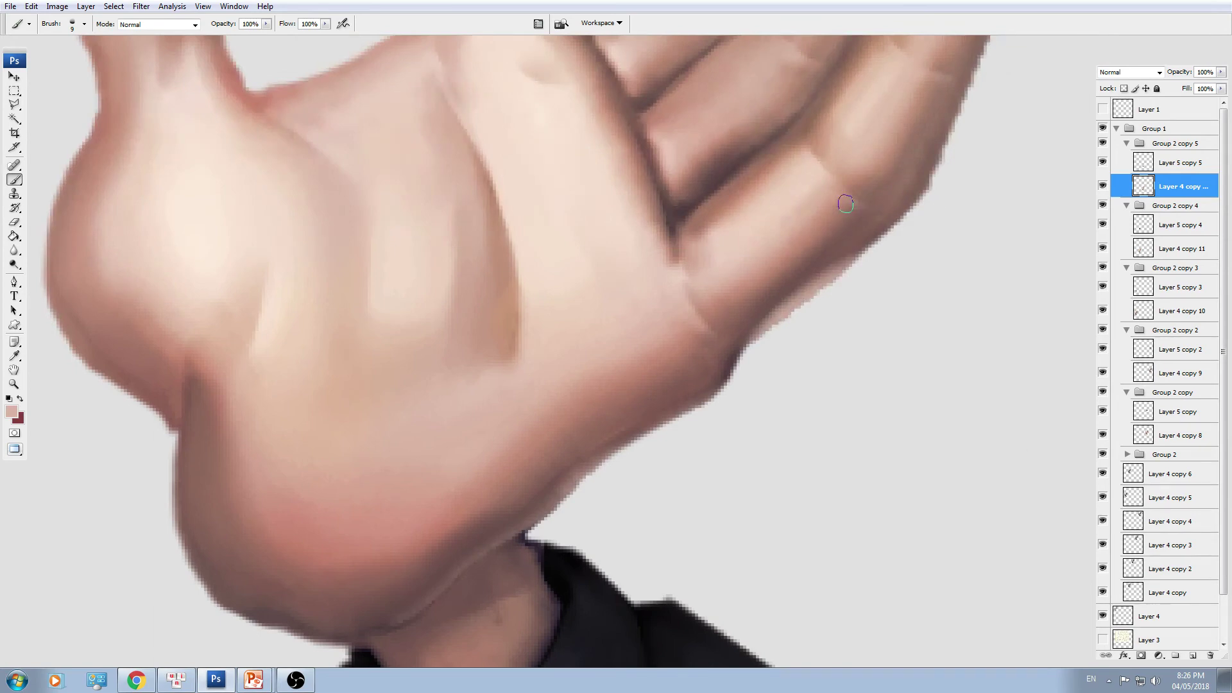
pyautogui.moveTo(896, 261); pyautogui.dragTo(806, 353)
pyautogui.moveTo(726, 406)
pyautogui.mouseDown()
pyautogui.moveTo(825, 317)
pyautogui.moveTo(854, 257)
pyautogui.moveTo(836, 273)
pyautogui.moveTo(902, 200)
pyautogui.moveTo(899, 180)
pyautogui.moveTo(817, 342)
pyautogui.mouseUp()
pyautogui.moveTo(912, 83)
pyautogui.mouseDown()
pyautogui.moveTo(827, 258)
pyautogui.moveTo(836, 249)
pyautogui.mouseUp()
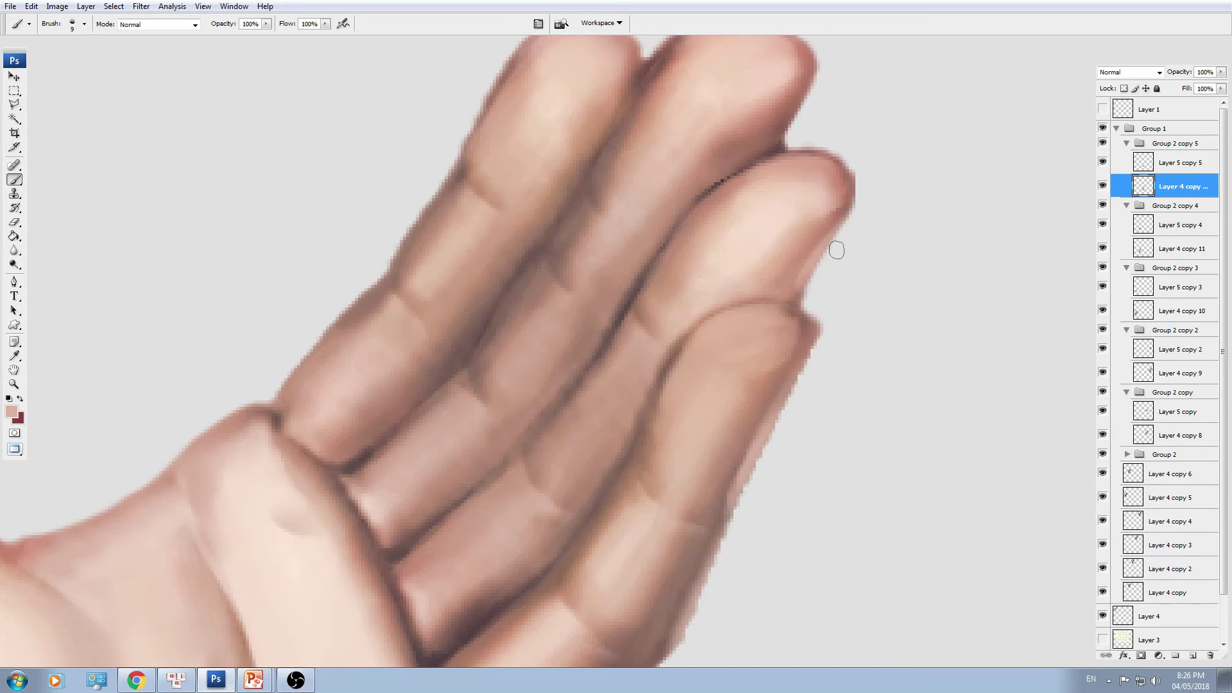
pyautogui.moveTo(835, 109); pyautogui.dragTo(825, 198)
# - Clean the notch between the index and middle fingertips with a 2 px eraser and smooth the jagged line beside the ring finger with a small brush
pyautogui.press('e')
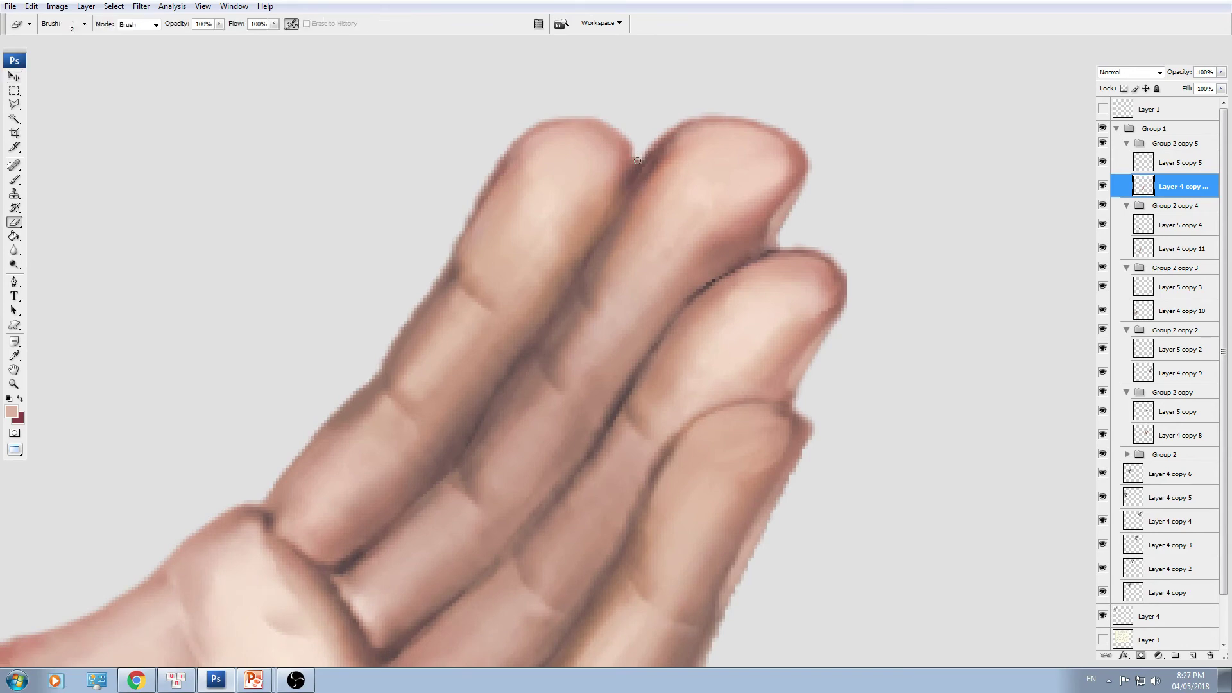
pyautogui.press('b')
pyautogui.keyDown('alt'); pyautogui.click(718, 276); pyautogui.keyUp('alt')
pyautogui.press('[')
pyautogui.press('[')
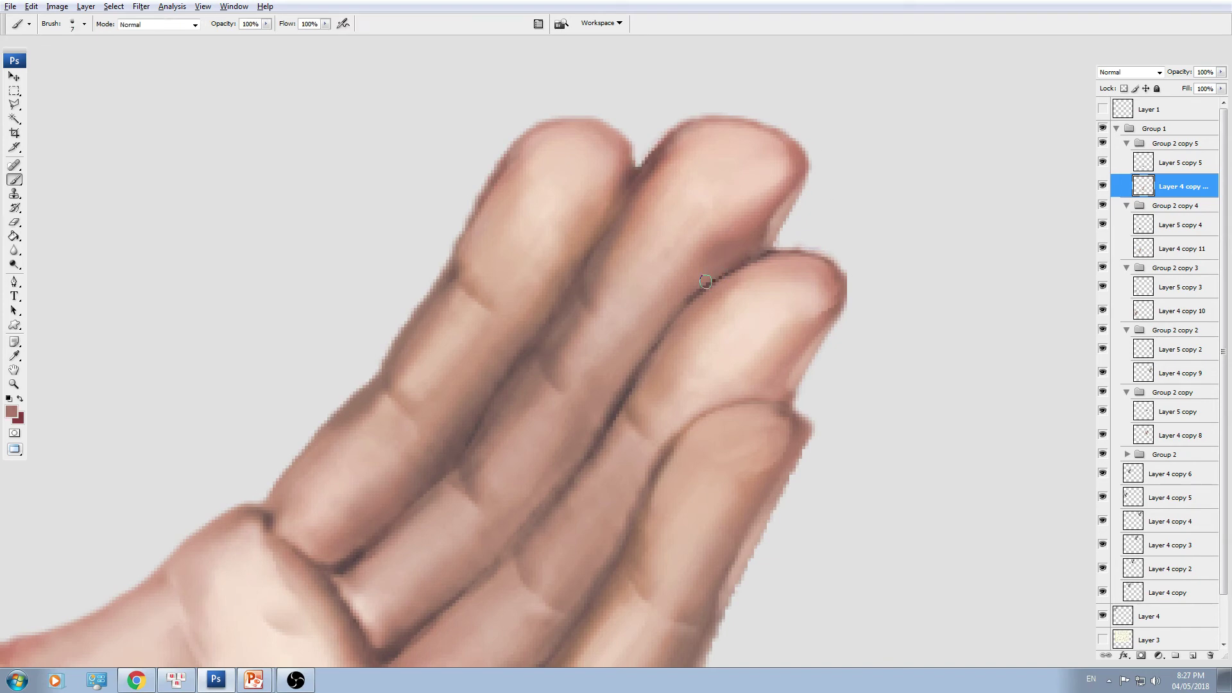
pyautogui.moveTo(591, 415); pyautogui.dragTo(774, 227)
pyautogui.keyDown('alt'); pyautogui.click(742, 277); pyautogui.keyUp('alt')
pyautogui.press(']')
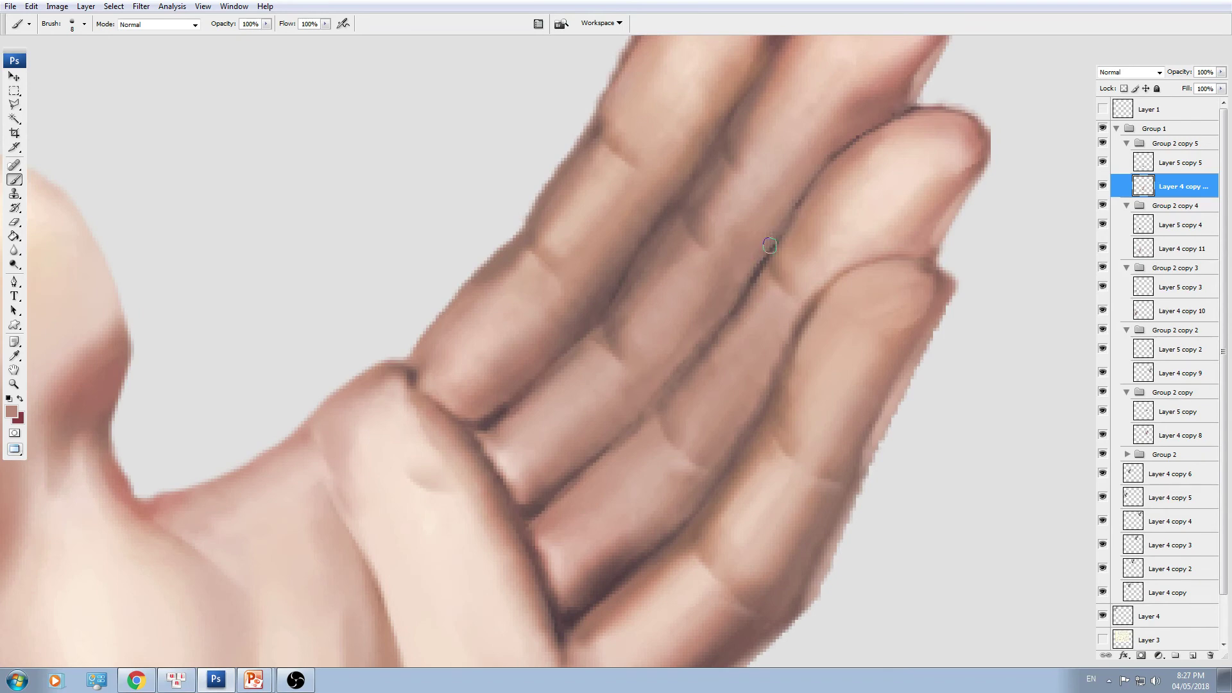
# - Soften the shading on the little finger's inner side with sampled skin tones and a 20 px brush
pyautogui.keyDown('alt'); pyautogui.click(808, 378); pyautogui.keyUp('alt')
pyautogui.press(']')
pyautogui.press(']')
pyautogui.press(']')
pyautogui.moveTo(822, 326); pyautogui.dragTo(799, 420)
pyautogui.keyDown('alt'); pyautogui.click(826, 340); pyautogui.keyUp('alt')
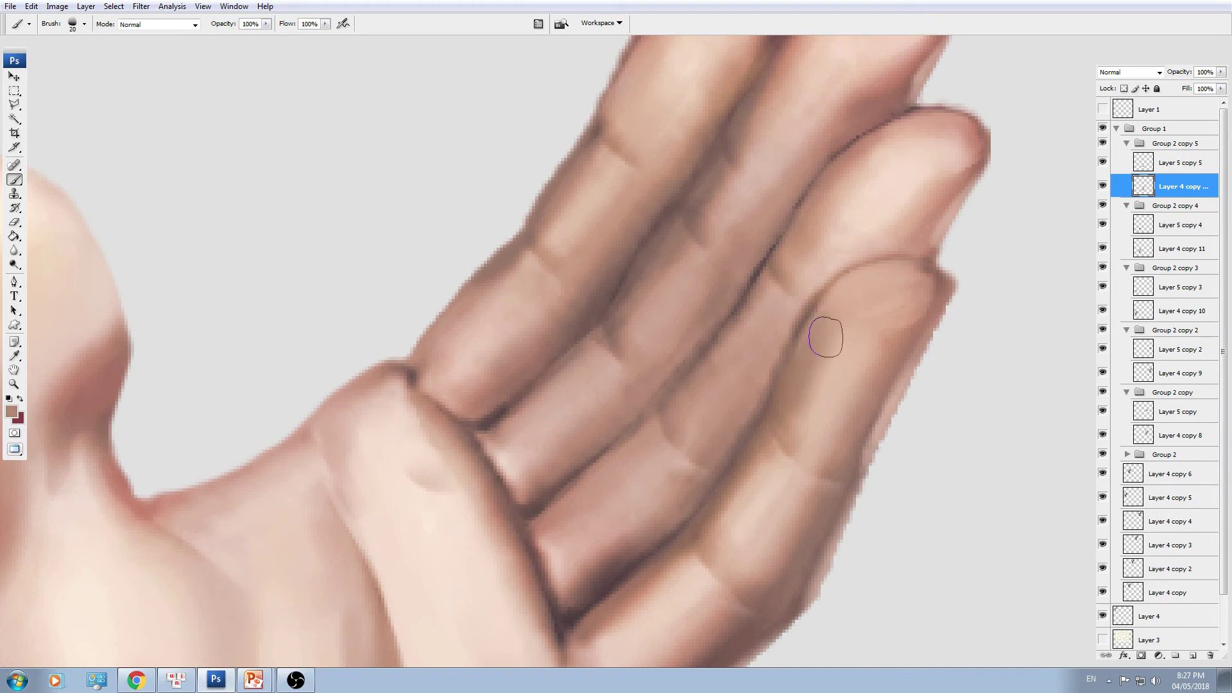
pyautogui.hotkey('ctrl', '-')
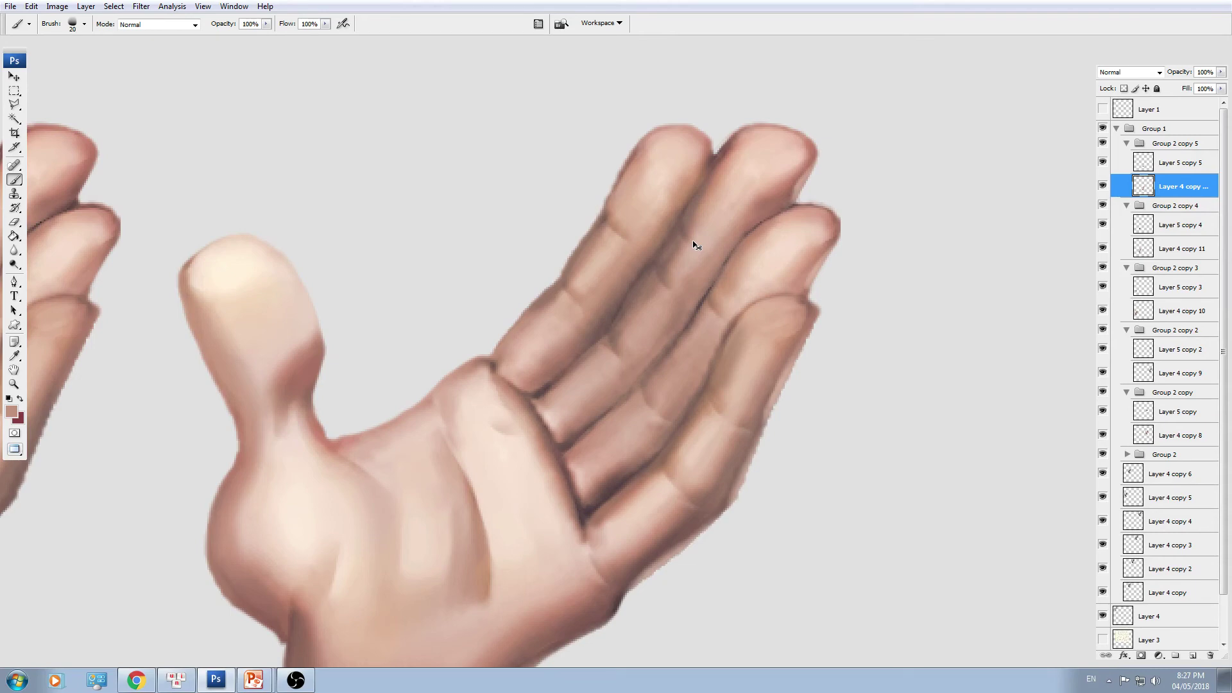
# - Blend the shading on the fingers and upper palm of the last hand with sampled skin tones and a resized brush
pyautogui.hotkey('ctrl', '+')
pyautogui.press('[')
pyautogui.press('[')
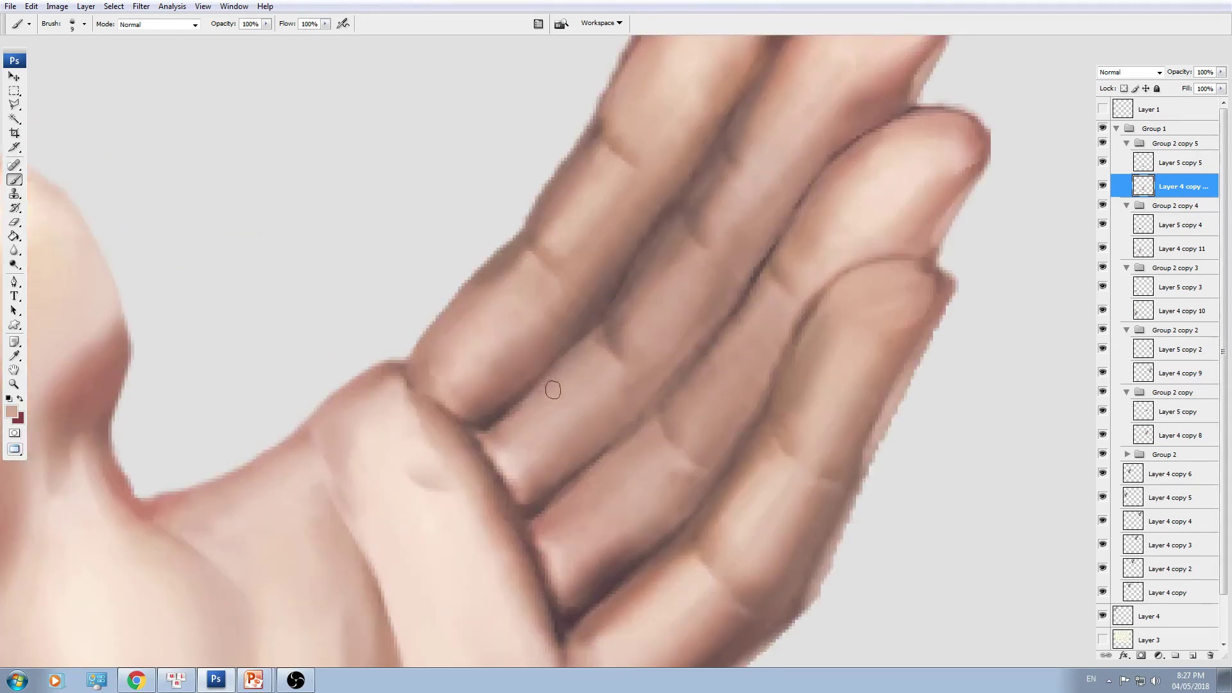
pyautogui.hotkey('ctrl', '-')
pyautogui.keyDown('alt'); pyautogui.click(450, 339); pyautogui.keyUp('alt')
pyautogui.press(']')
pyautogui.press(']')
pyautogui.press(']')
pyautogui.press(']')
pyautogui.moveTo(474, 390)
pyautogui.mouseDown()
pyautogui.moveTo(445, 360)
pyautogui.moveTo(443, 300)
pyautogui.moveTo(483, 318)
pyautogui.moveTo(473, 283)
pyautogui.moveTo(478, 330)
pyautogui.moveTo(472, 272)
pyautogui.moveTo(540, 387)
pyautogui.mouseUp()
pyautogui.keyDown('alt'); pyautogui.click(490, 310); pyautogui.keyUp('alt')
pyautogui.keyDown('alt'); pyautogui.click(481, 333); pyautogui.keyUp('alt')
pyautogui.keyDown('alt'); pyautogui.click(488, 163); pyautogui.keyUp('alt')
pyautogui.press('[')
pyautogui.press('[')
pyautogui.hotkey('ctrl', '-')
pyautogui.hotkey('ctrl', '-')
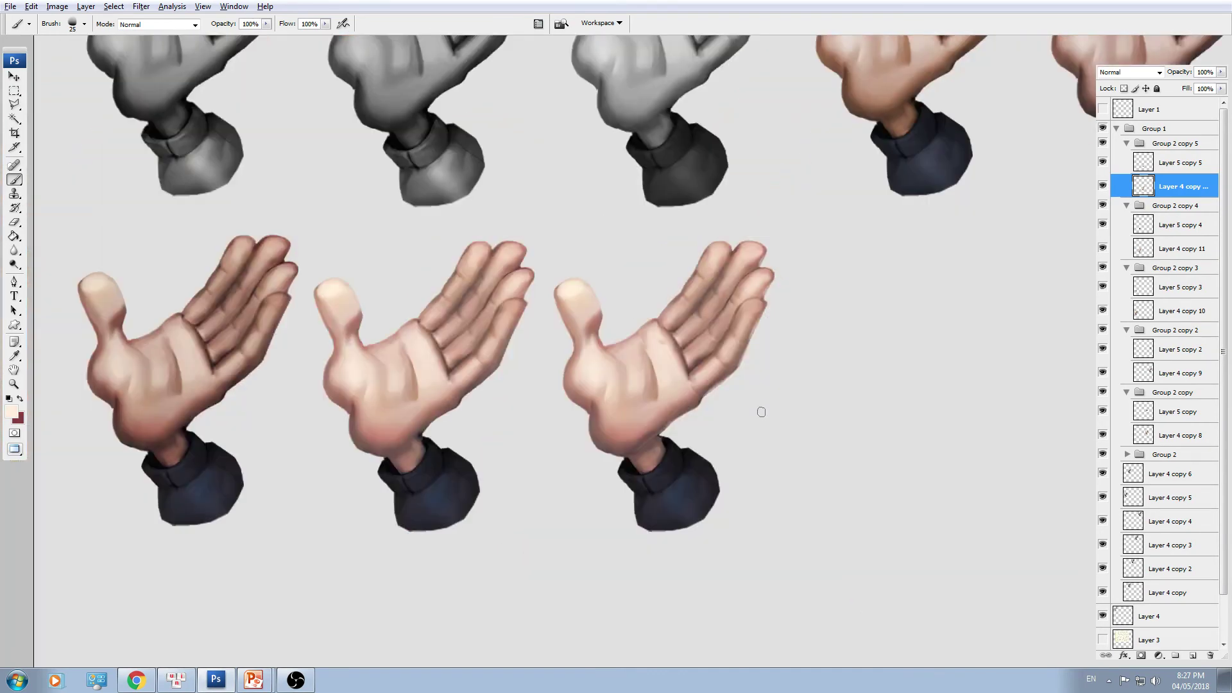
pyautogui.hotkey('ctrl', '+')
pyautogui.moveTo(918, 451); pyautogui.dragTo(881, 381)
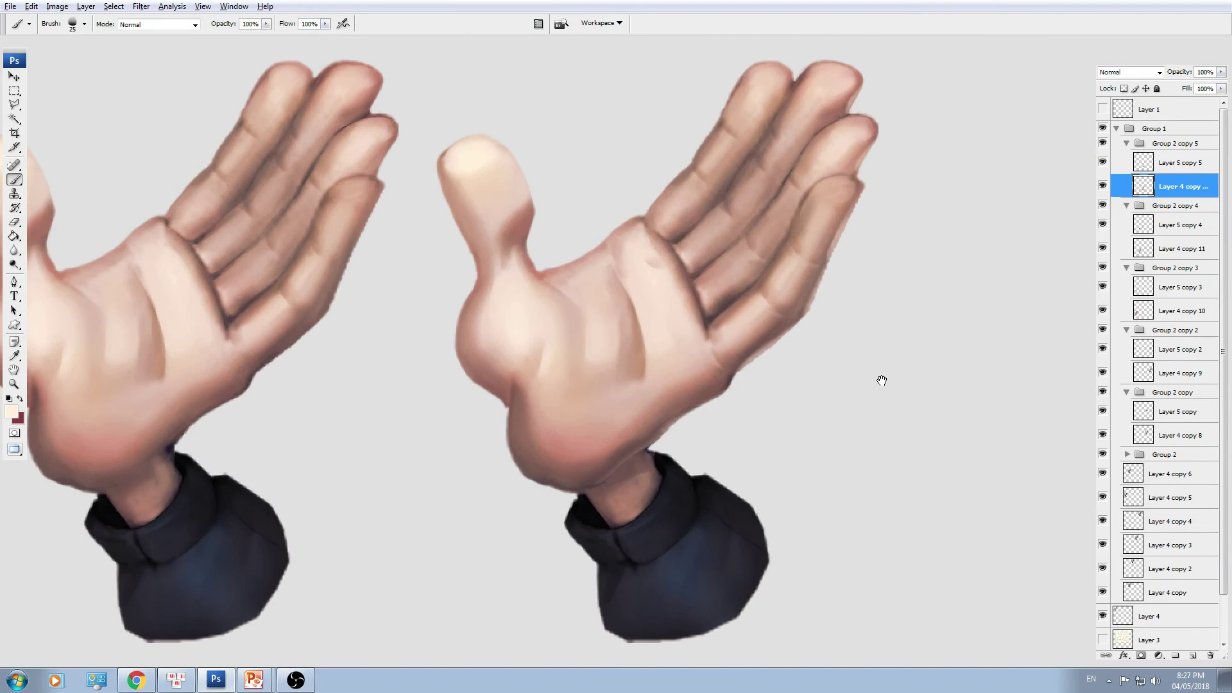
# - Duplicate the Group 2 copy 5 hand group and place the copy beside it as the fourth hand in the lower row
pyautogui.click(1172, 143)
pyautogui.hotkey('ctrl', '-')
pyautogui.hotkey('ctrl', '-')
pyautogui.press('v')
pyautogui.click(652, 405)
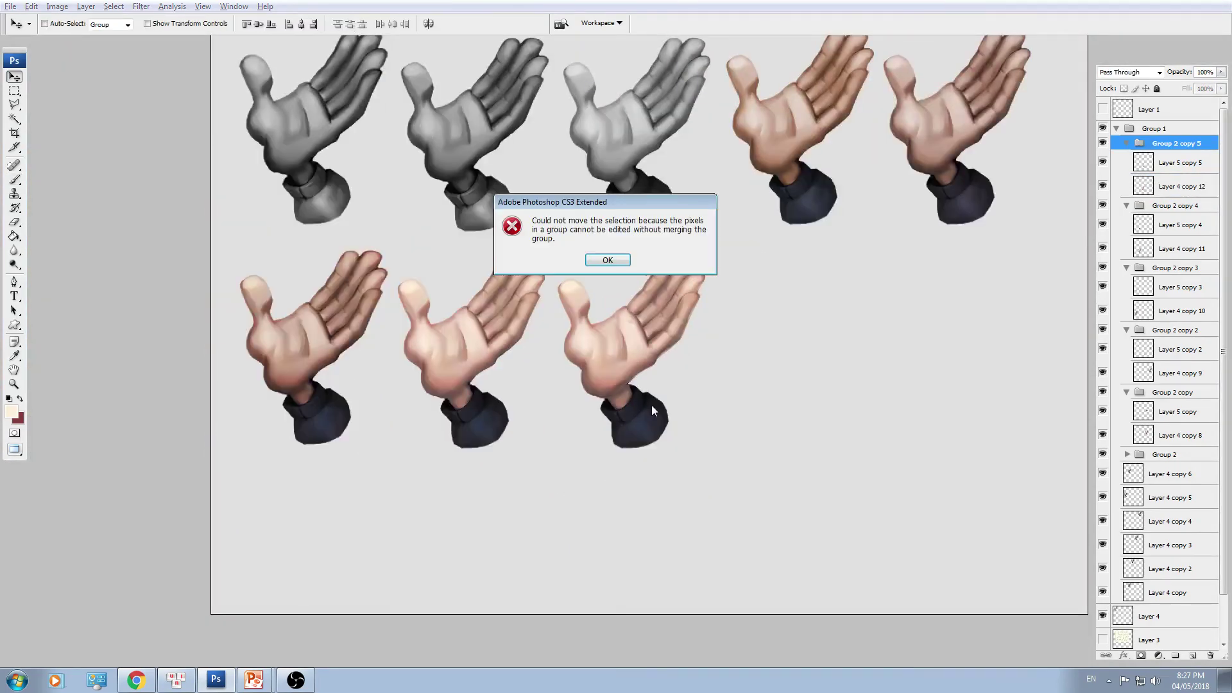
pyautogui.click(614, 261)
pyautogui.moveTo(630, 394); pyautogui.dragTo(798, 399)
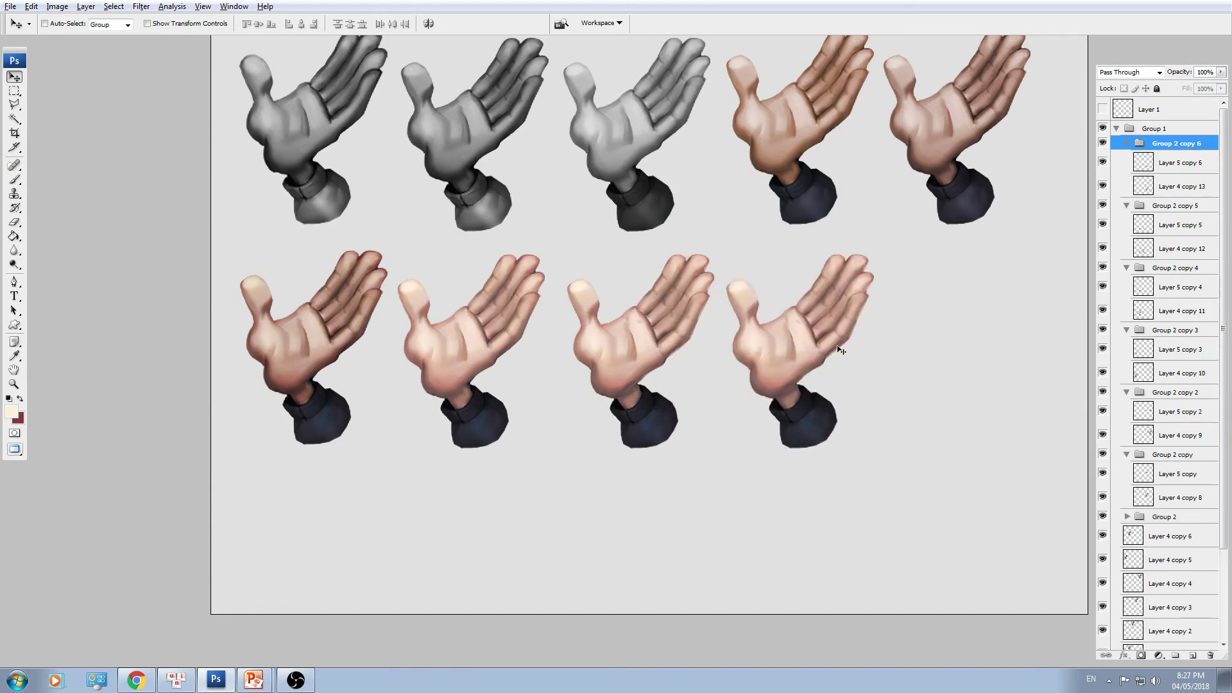
# - Select the skin layer of the newly copied hand and choose the soft 17 px brush
pyautogui.scroll(3, 840, 350)
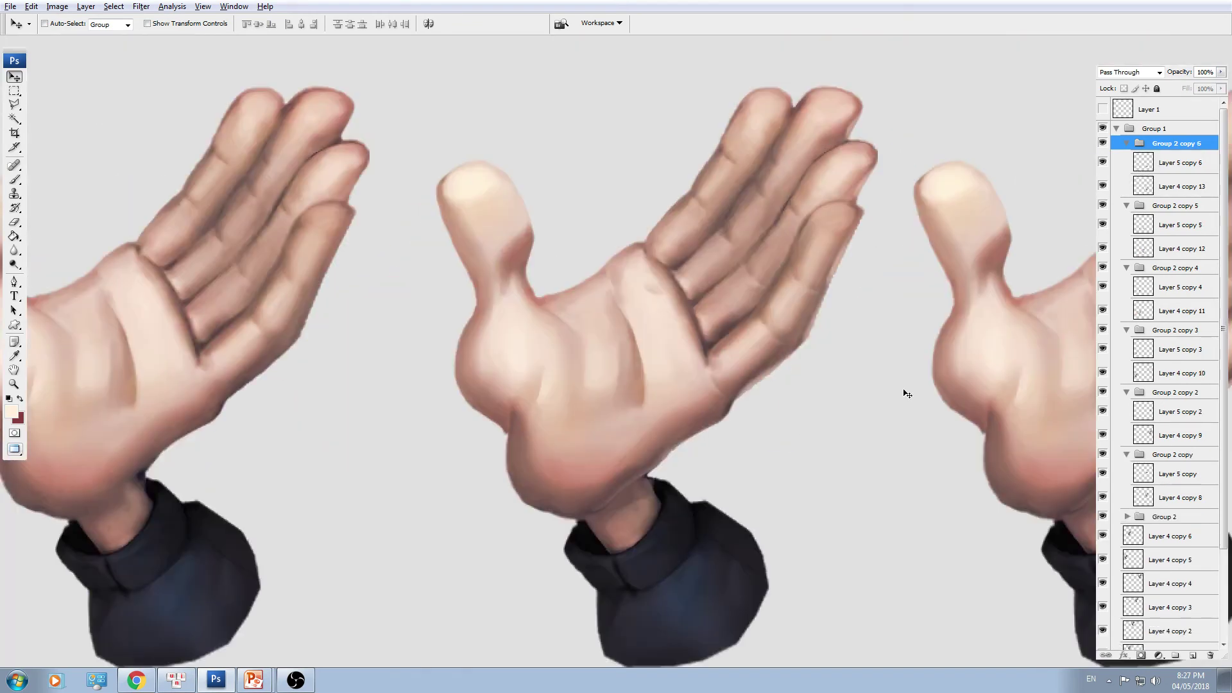
pyautogui.moveTo(1032, 378); pyautogui.dragTo(622, 352)
pyautogui.keyDown('ctrl'); pyautogui.click(637, 350); pyautogui.keyUp('ctrl')
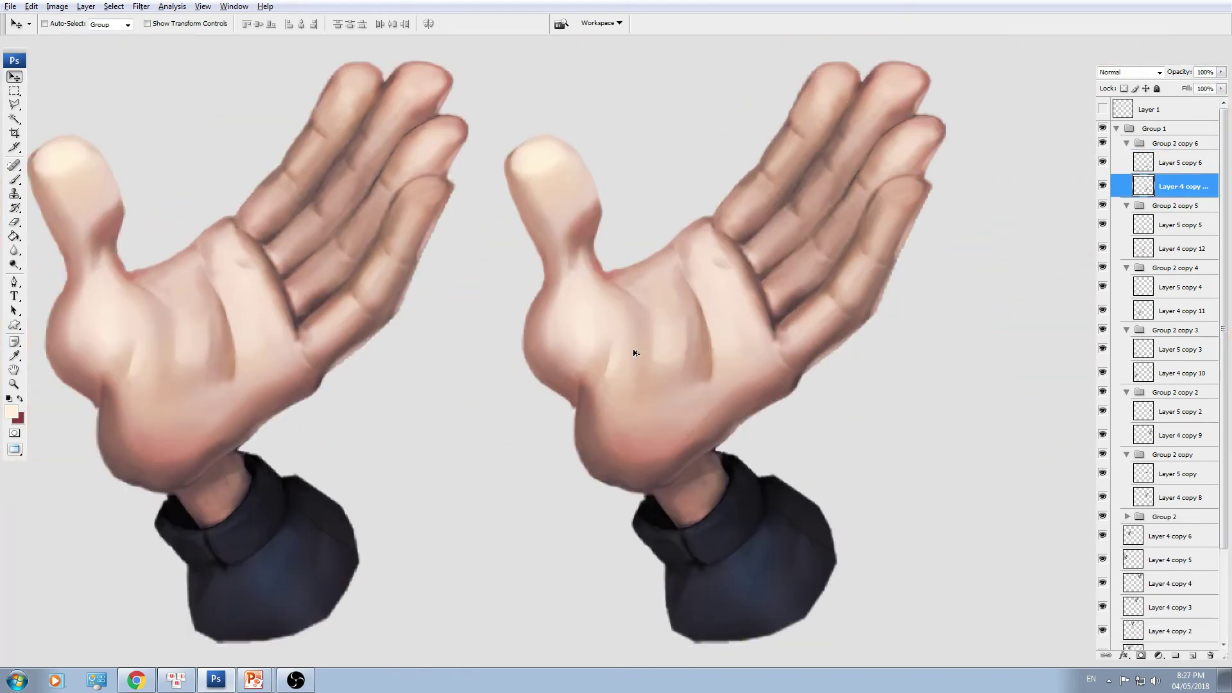
pyautogui.press('b')
pyautogui.rightClick(659, 305)
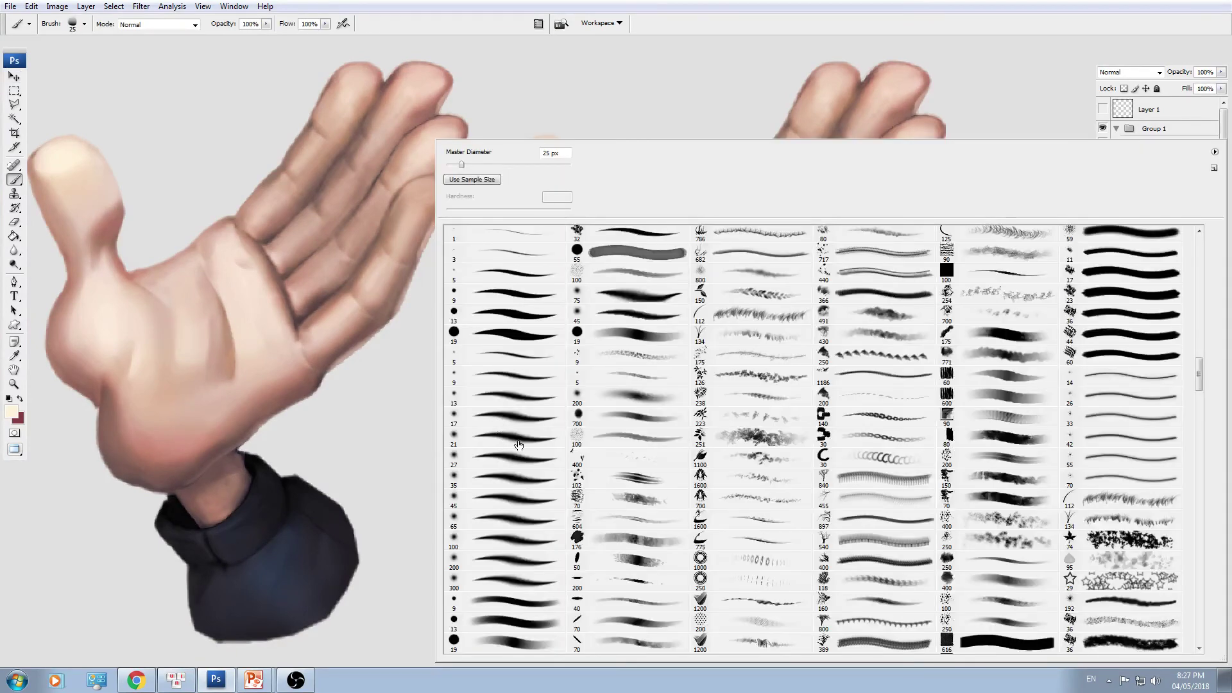
pyautogui.click(526, 420)
pyautogui.press('Return')
# - Set the brush to Linear Dodge (Add) at 12% opacity and choose an orange foreground colour
pyautogui.click(161, 25)
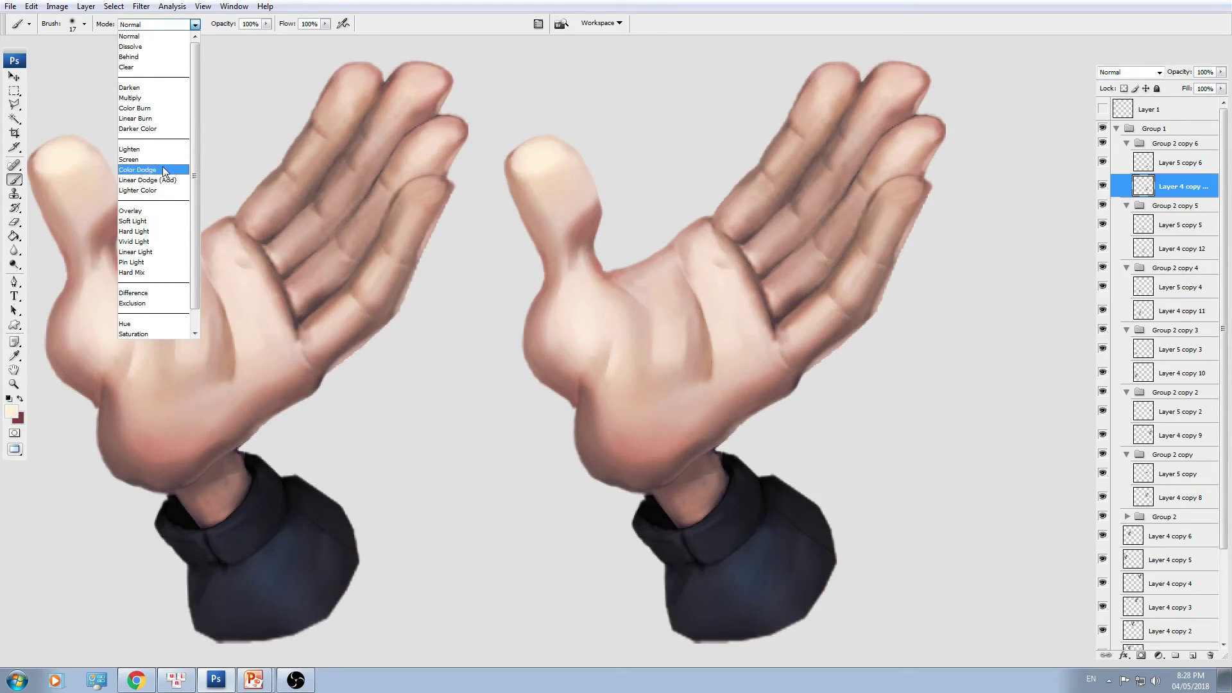
pyautogui.click(162, 182)
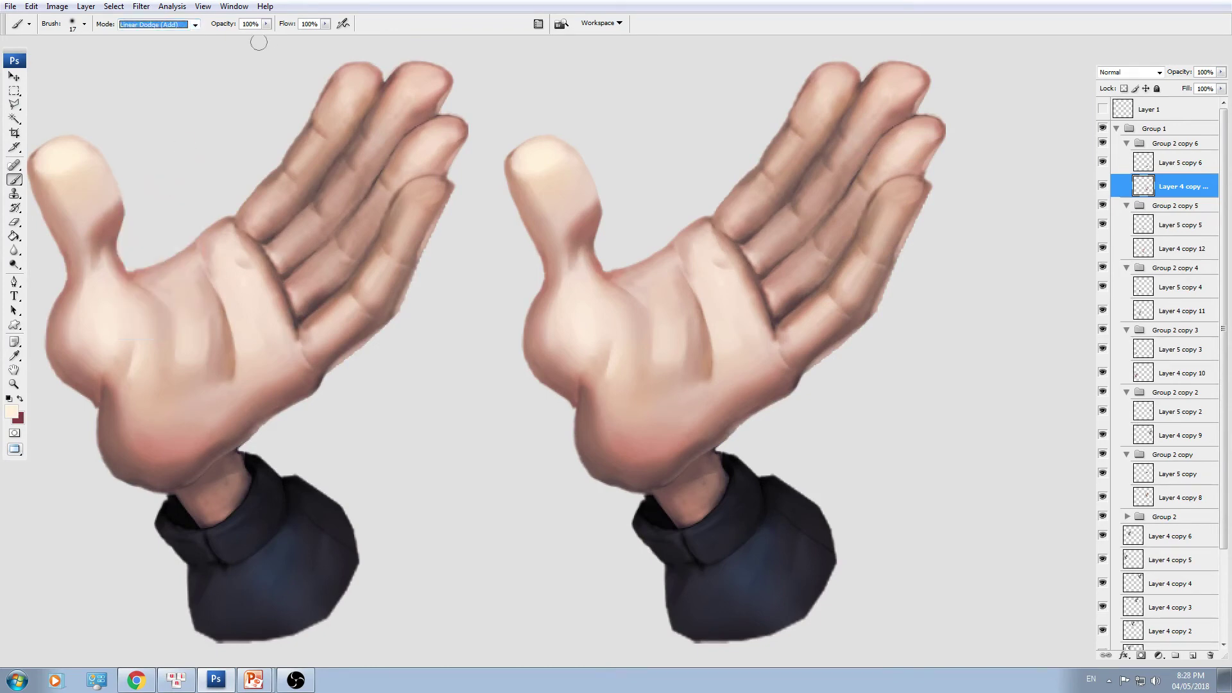
pyautogui.click(266, 23)
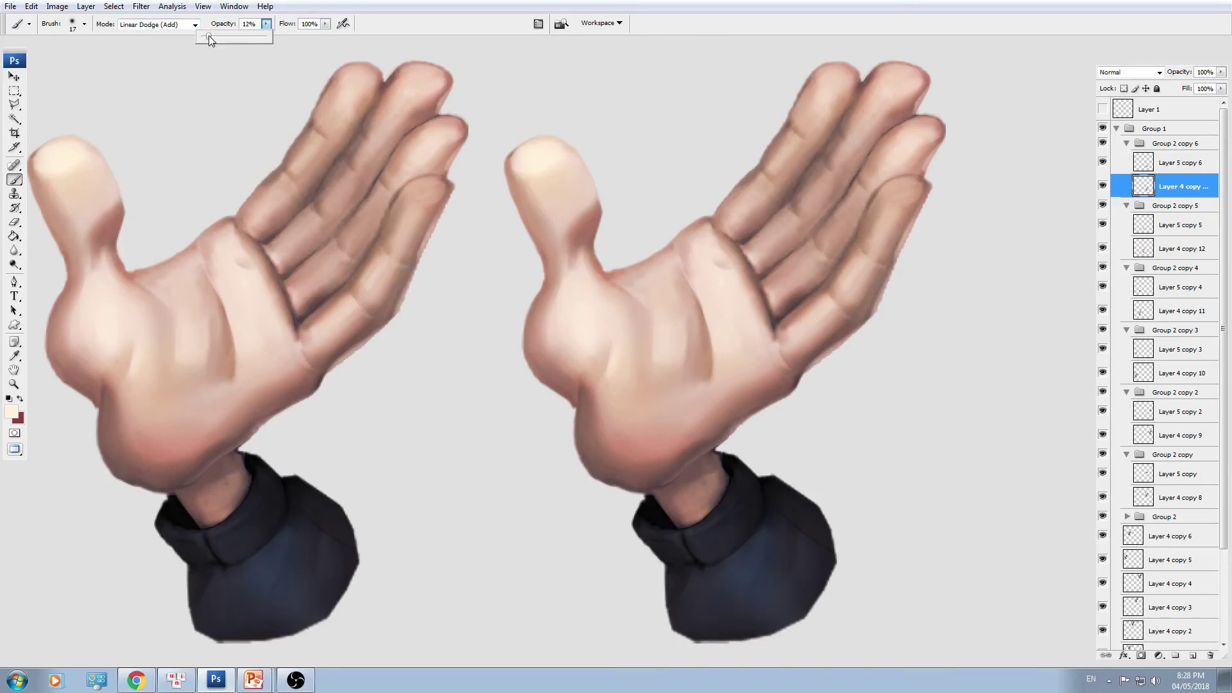
pyautogui.click(12, 411)
pyautogui.moveTo(571, 208); pyautogui.dragTo(568, 195)
pyautogui.click(745, 171)
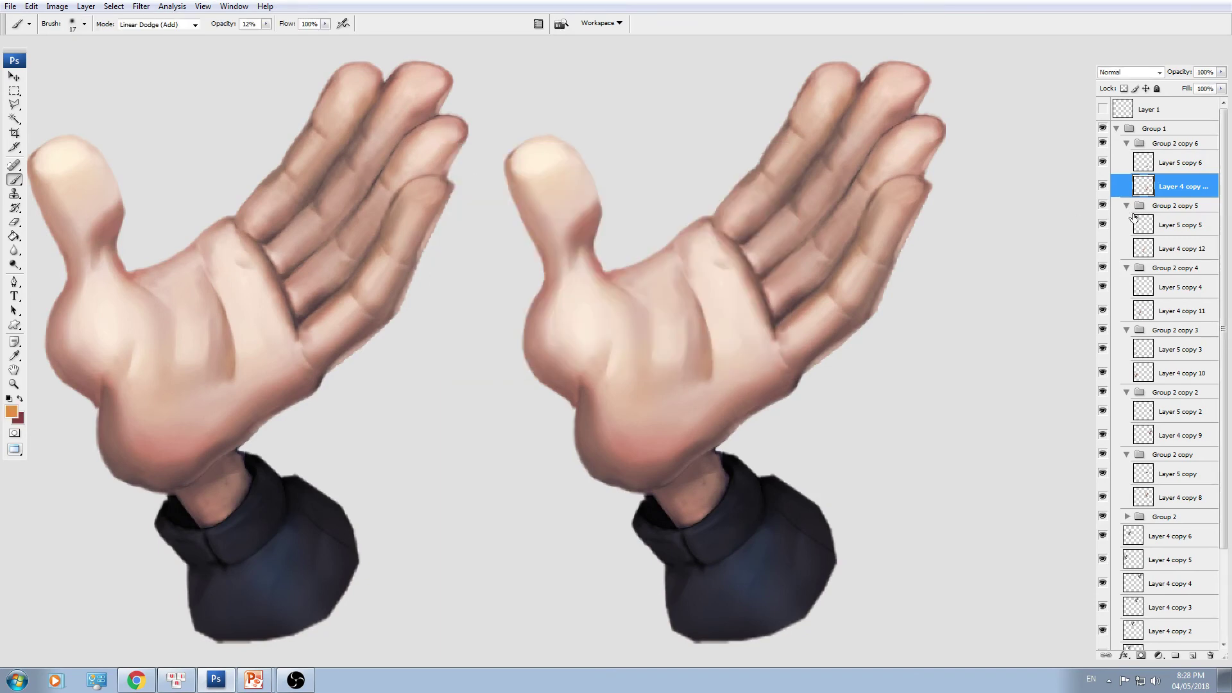
# - Try brushing an orange glow across the thumb, palm and fingers with a 175 px brush
pyautogui.press(']')
pyautogui.press(']')
pyautogui.press(']')
pyautogui.press(']')
pyautogui.press(']')
pyautogui.press(']')
pyautogui.press(']')
pyautogui.press(']')
pyautogui.press(']')
pyautogui.press(']')
pyautogui.press(']')
pyautogui.press(']')
pyautogui.moveTo(555, 232)
pyautogui.mouseDown()
pyautogui.moveTo(810, 234)
pyautogui.moveTo(814, 201)
pyautogui.moveTo(640, 266)
pyautogui.moveTo(862, 219)
pyautogui.mouseUp()
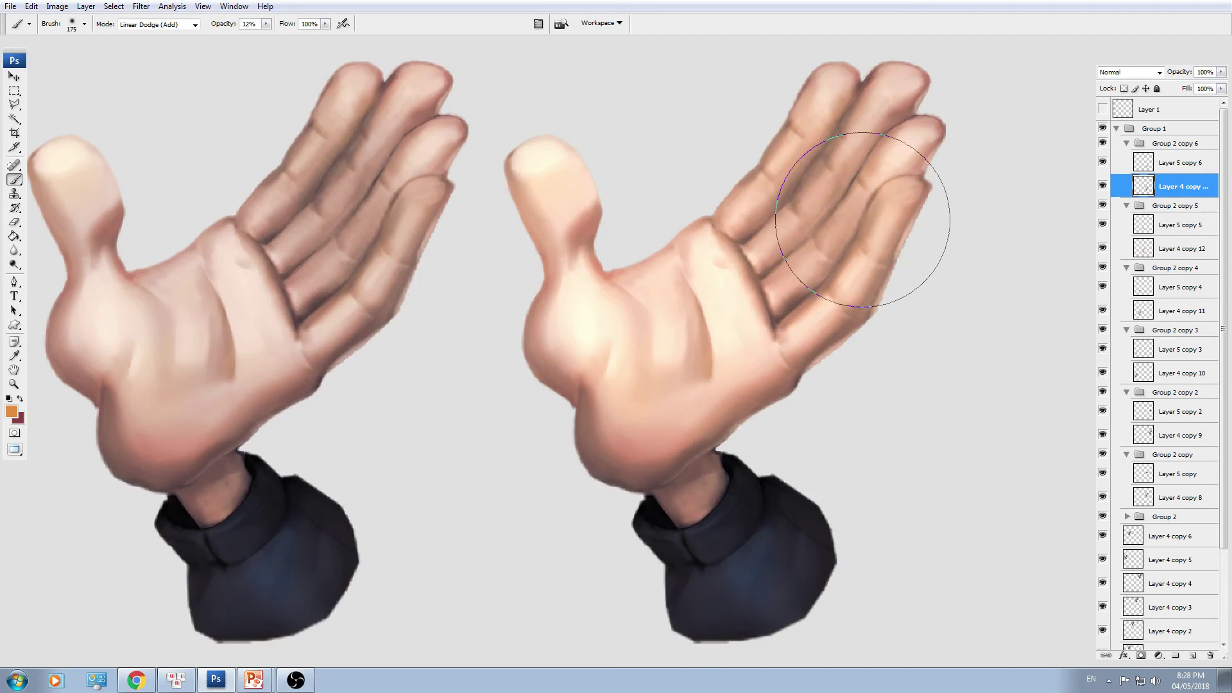
pyautogui.hotkey('ctrl', 'z')
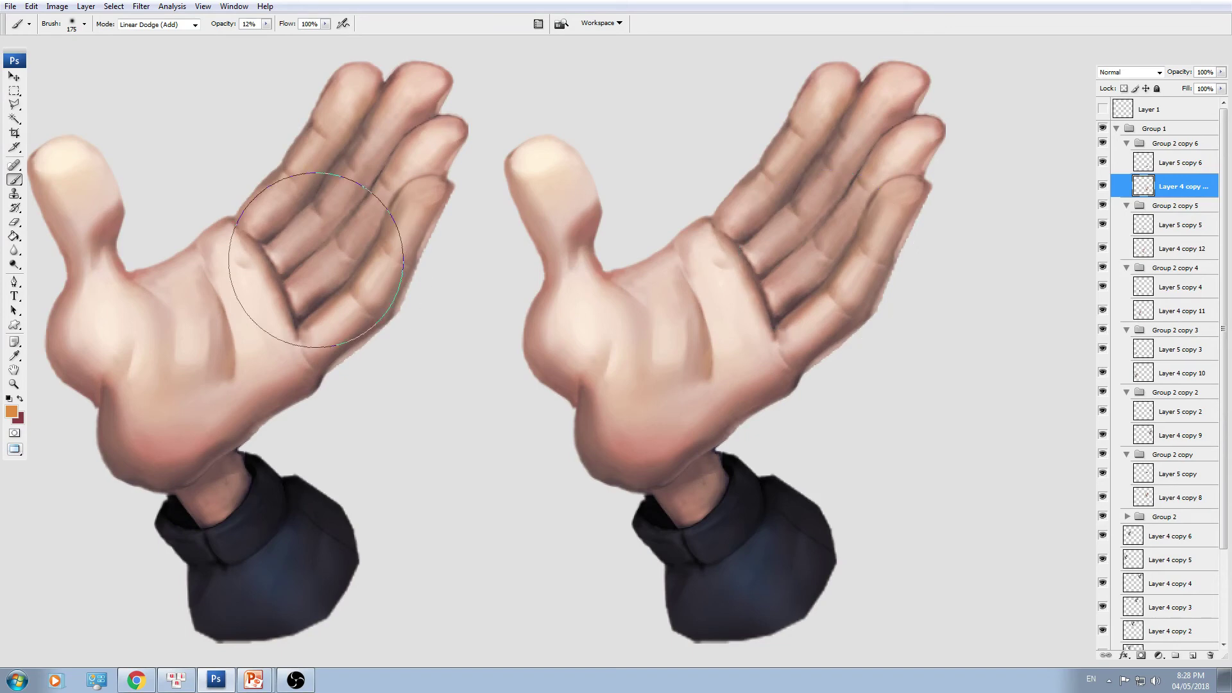
# - Lower the brush flow to 37% and the size to 100 px, testing the orange glow on the thumb
pyautogui.moveTo(325, 23); pyautogui.dragTo(302, 35)
pyautogui.press('[')
pyautogui.press('[')
pyautogui.press('[')
pyautogui.moveTo(539, 165); pyautogui.dragTo(525, 151)
pyautogui.hotkey('ctrl', 'z')
pyautogui.click(325, 24)
pyautogui.moveTo(307, 37); pyautogui.dragTo(303, 37)
pyautogui.moveTo(548, 190); pyautogui.dragTo(559, 181)
pyautogui.hotkey('ctrl', 'z')
# - Paint a warm orange glow over the thumb base, palm and fingers, reducing the brush from 100 px for the fingertips
pyautogui.moveTo(605, 330); pyautogui.dragTo(582, 305)
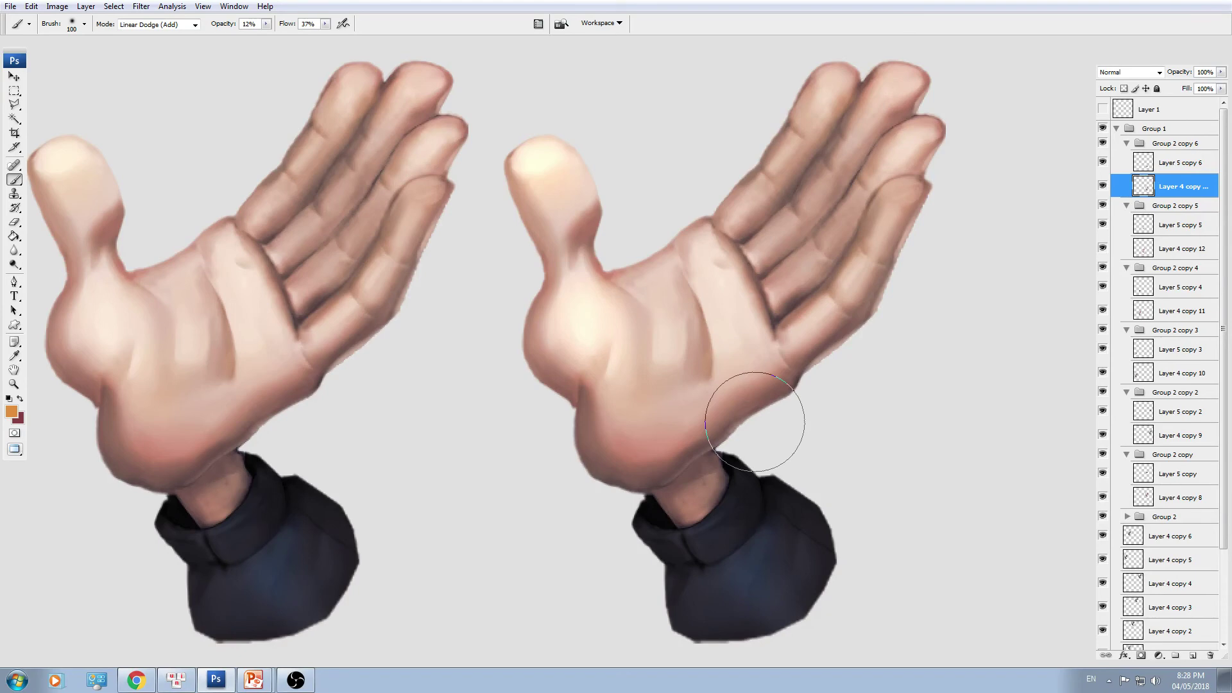
pyautogui.moveTo(690, 247); pyautogui.dragTo(703, 371)
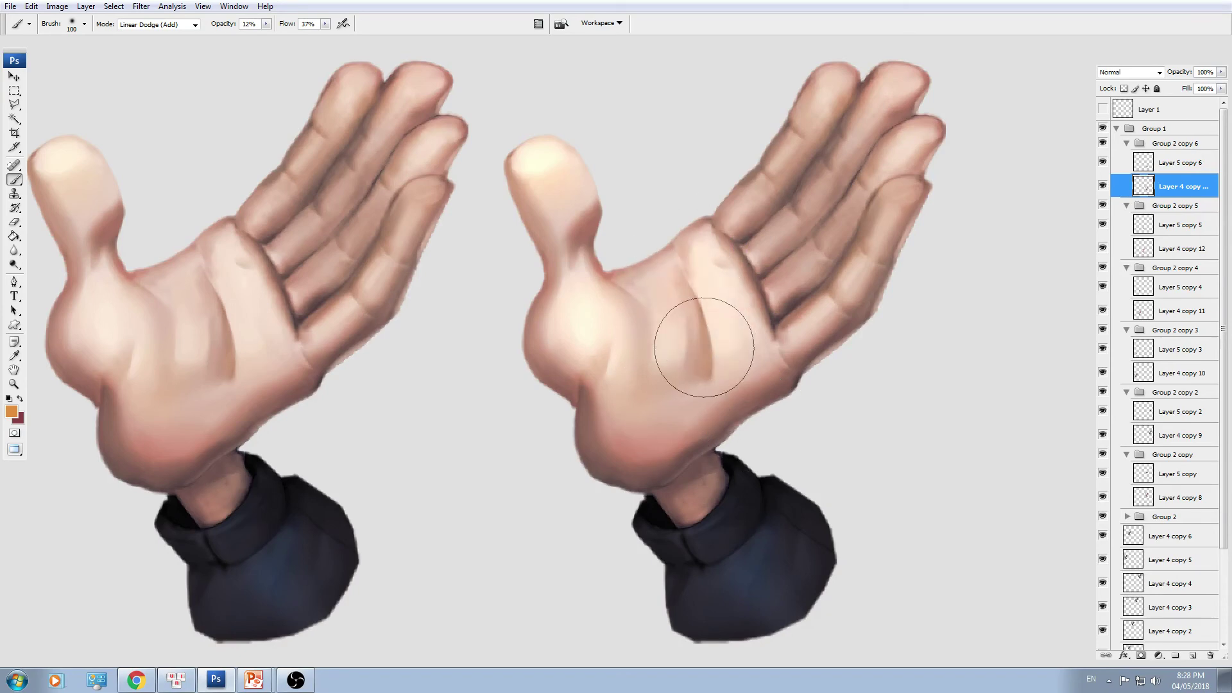
pyautogui.press('[')
pyautogui.press('[')
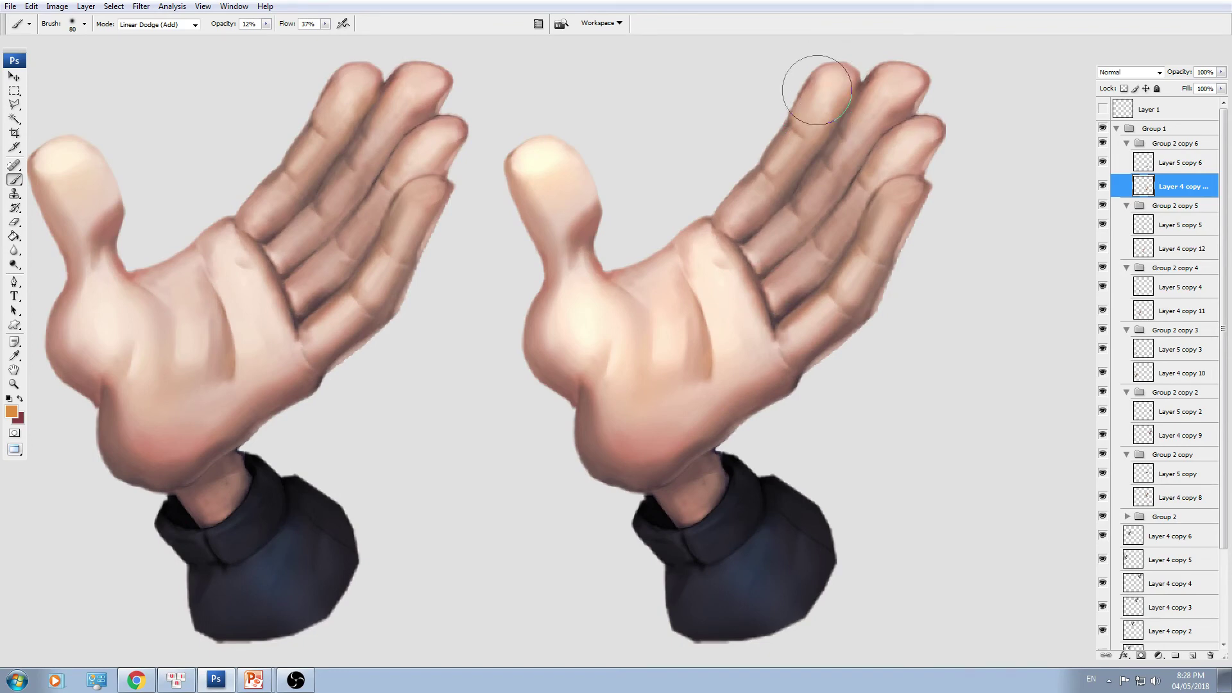
pyautogui.press('[')
pyautogui.press('[')
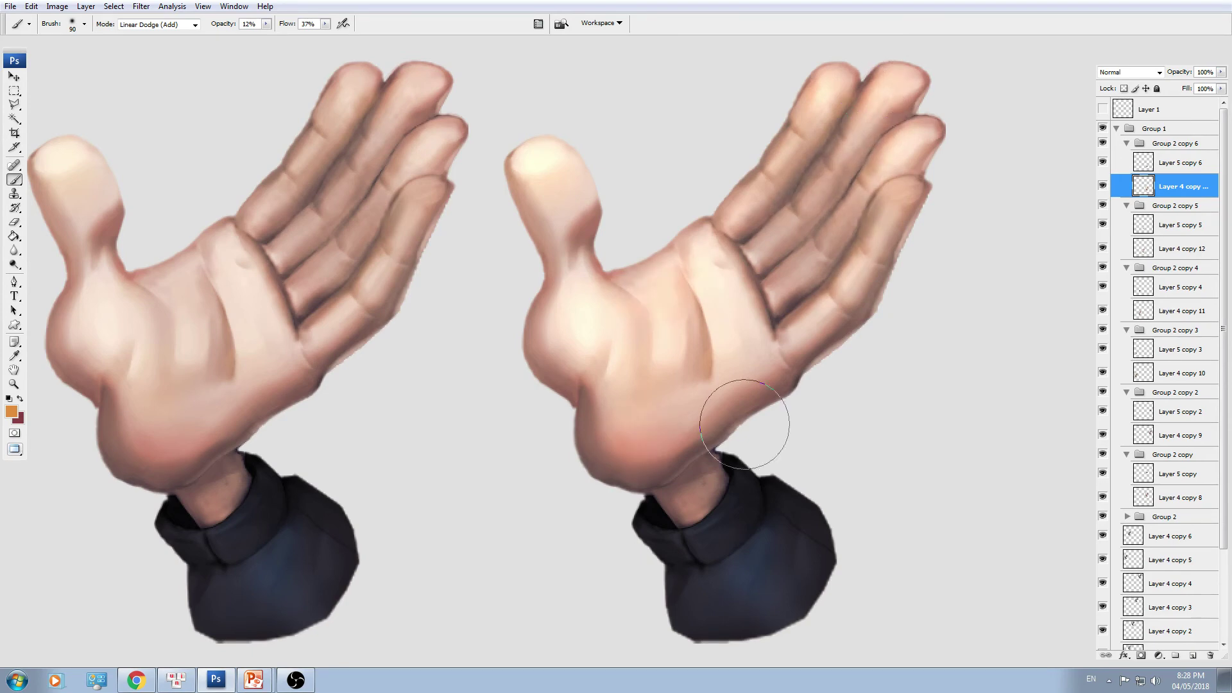
# - Add the orange glow to the wrist above the cuff with a 60 px brush
pyautogui.moveTo(739, 475); pyautogui.dragTo(751, 404)
pyautogui.press('[')
pyautogui.press('[')
pyautogui.press('[')
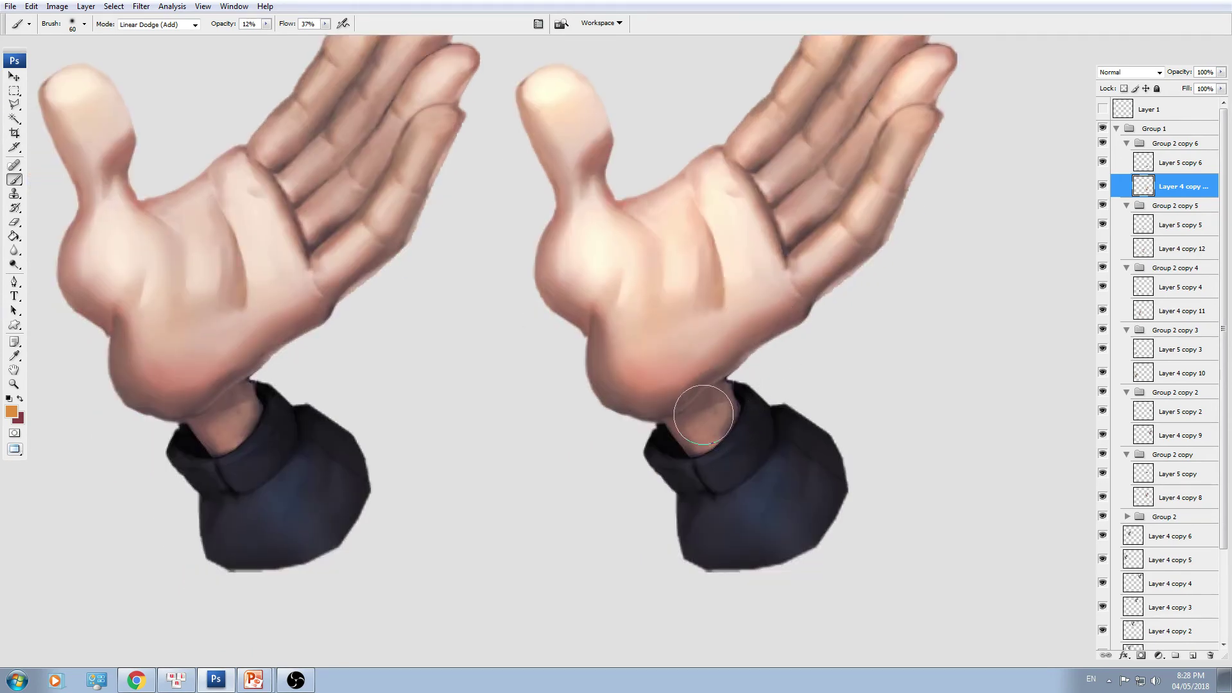
# - Paint an orange glow on the sleeve layer, covering the cuff edge with a 40 px brush and the sleeve with 60 px
pyautogui.press('v')
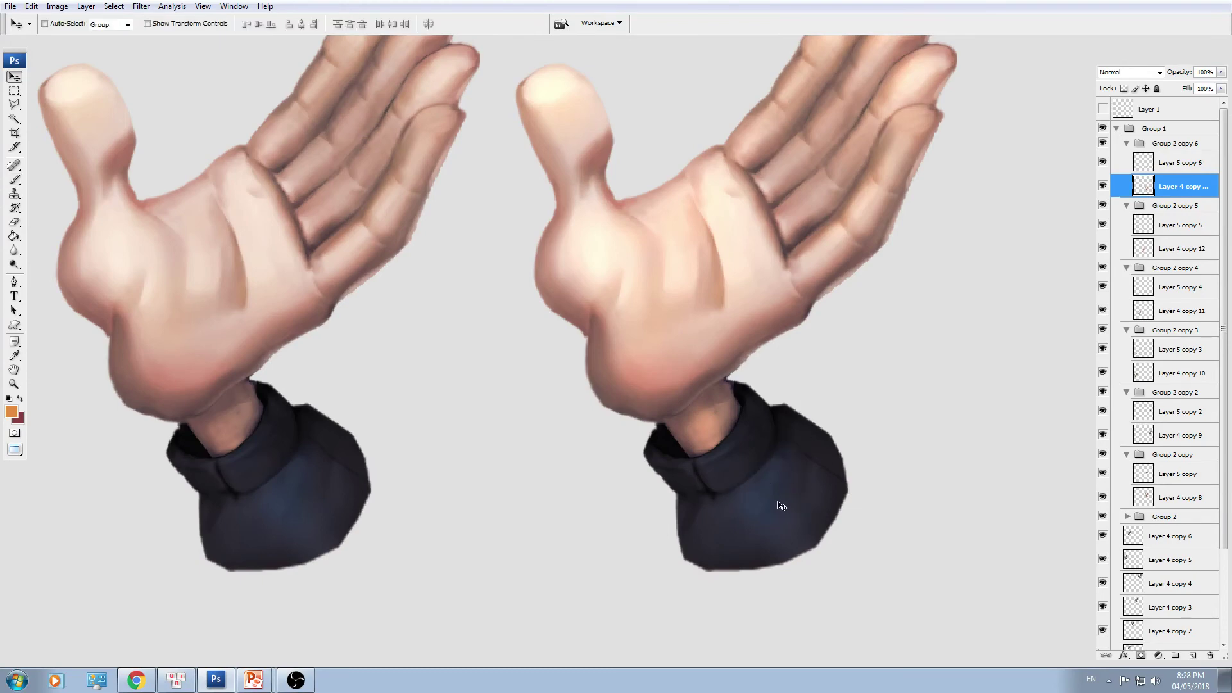
pyautogui.hotkey('alt', ']')
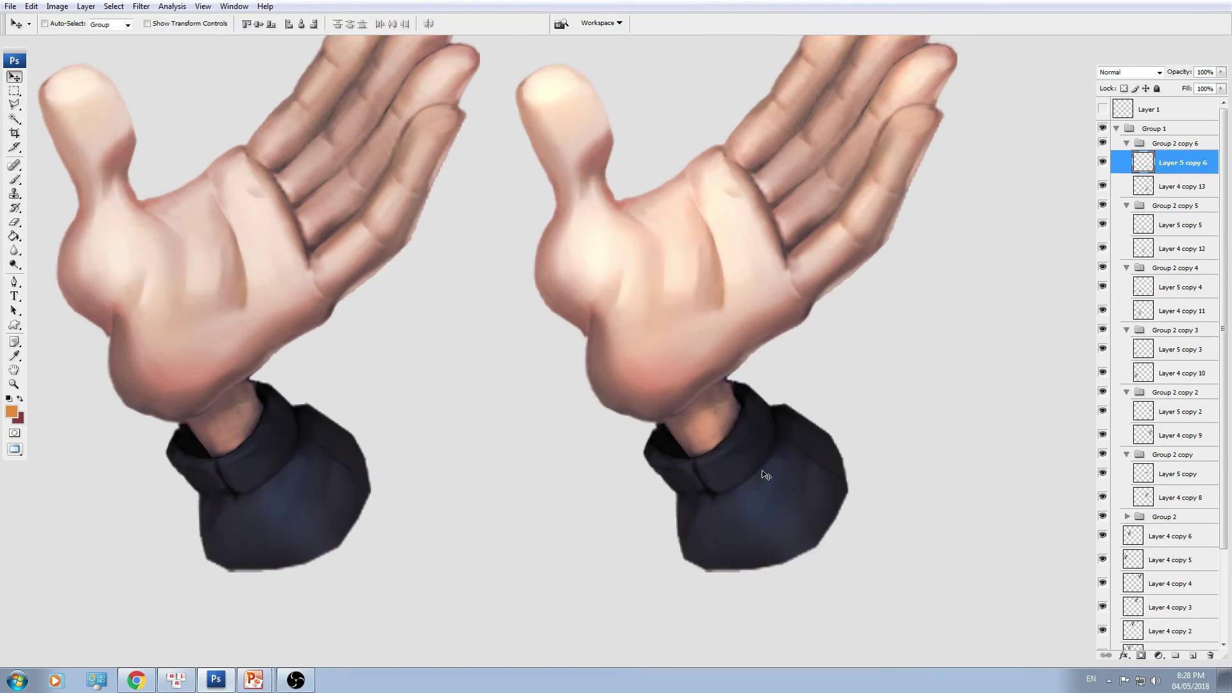
pyautogui.press('b')
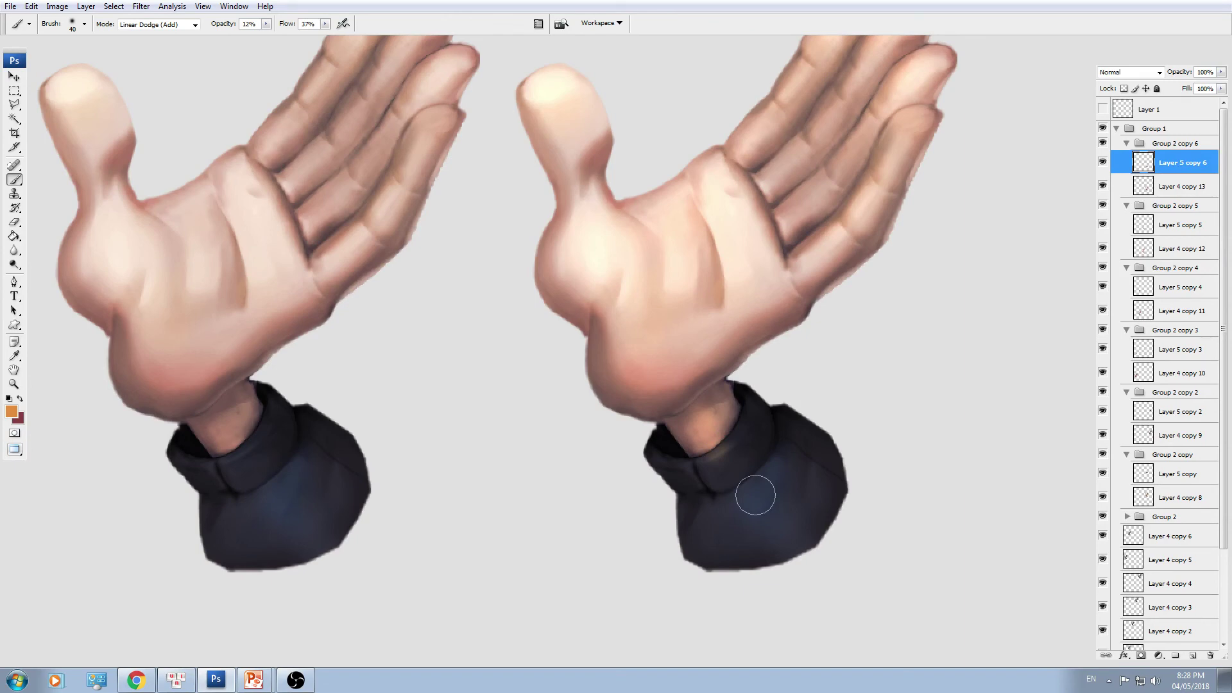
pyautogui.press(']')
pyautogui.press(']')
pyautogui.moveTo(756, 491); pyautogui.dragTo(765, 523)
# - Reset the colours to black and white and choose the 261 px painting brush
pyautogui.keyDown('ctrl'); pyautogui.click(1143, 186); pyautogui.keyUp('ctrl')
pyautogui.press('d')
pyautogui.rightClick(638, 297)
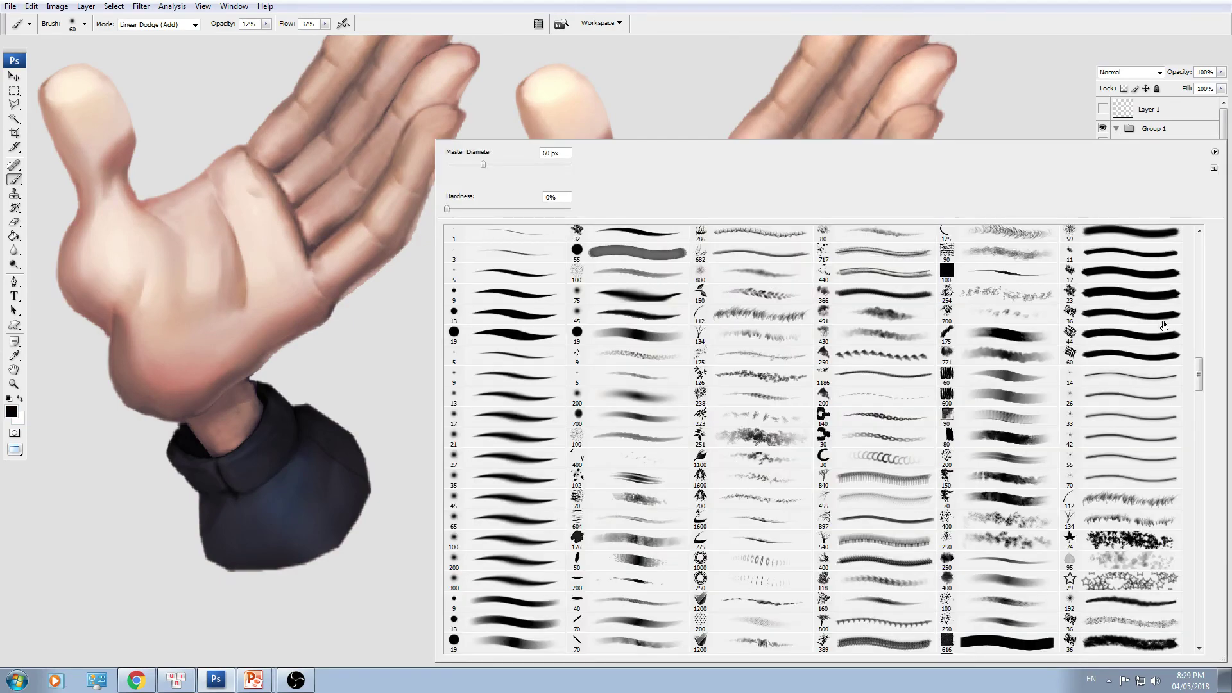
pyautogui.moveTo(1199, 375); pyautogui.dragTo(1202, 452)
pyautogui.click(749, 642)
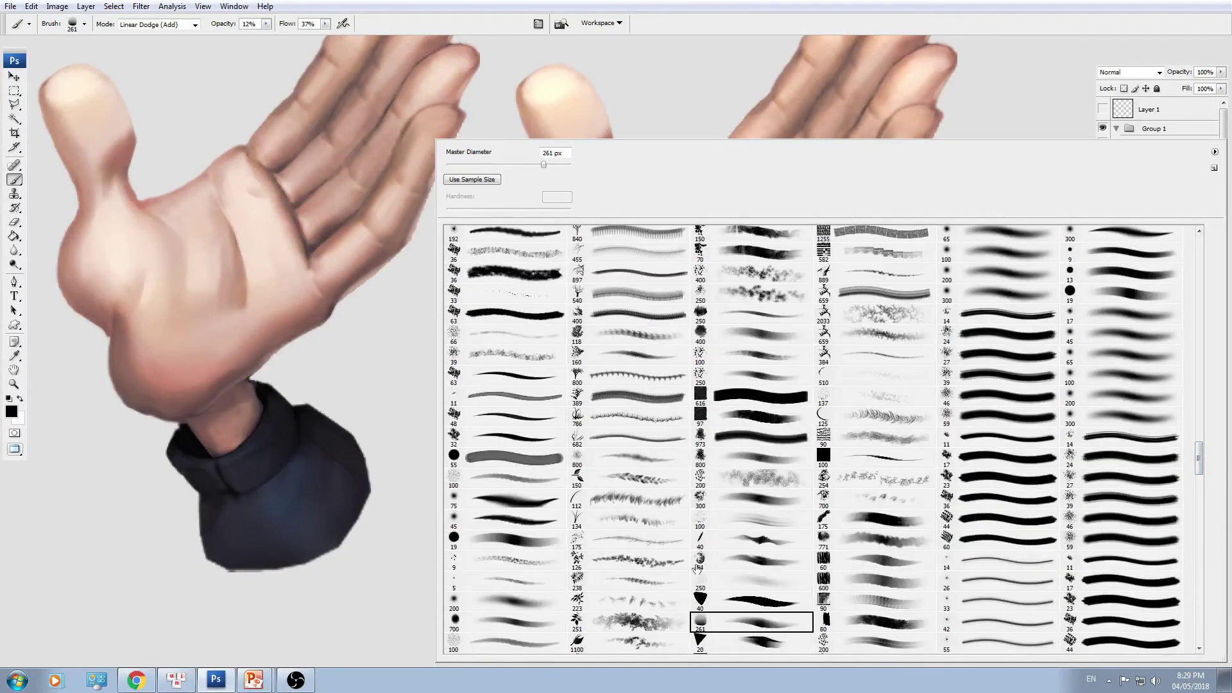
pyautogui.press('Return')
# - Set the brush to Normal mode with 100% opacity and 100% flow
pyautogui.click(166, 23)
pyautogui.click(166, 39)
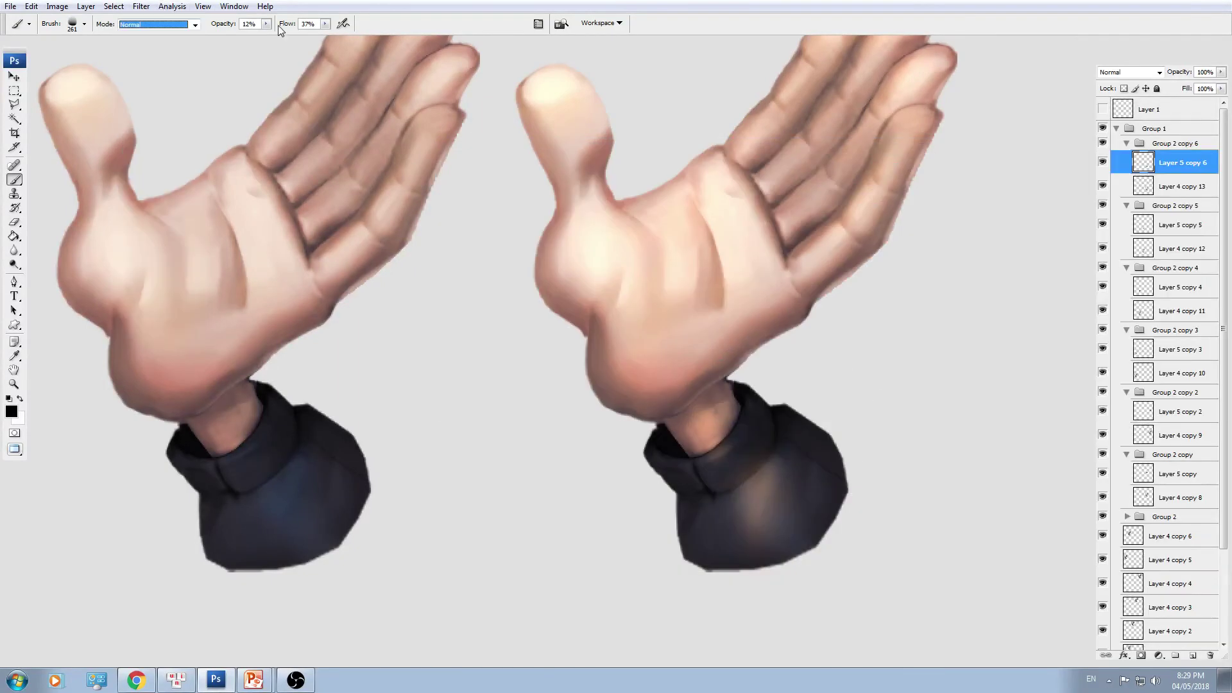
pyautogui.click(266, 24)
pyautogui.click(329, 36)
pyautogui.click(325, 24)
pyautogui.click(365, 37)
# - Even out the shading on the front of the cuff with dark tones and a 20 to 40 px brush
pyautogui.hotkey('ctrl', '+')
pyautogui.moveTo(765, 460); pyautogui.dragTo(668, 317)
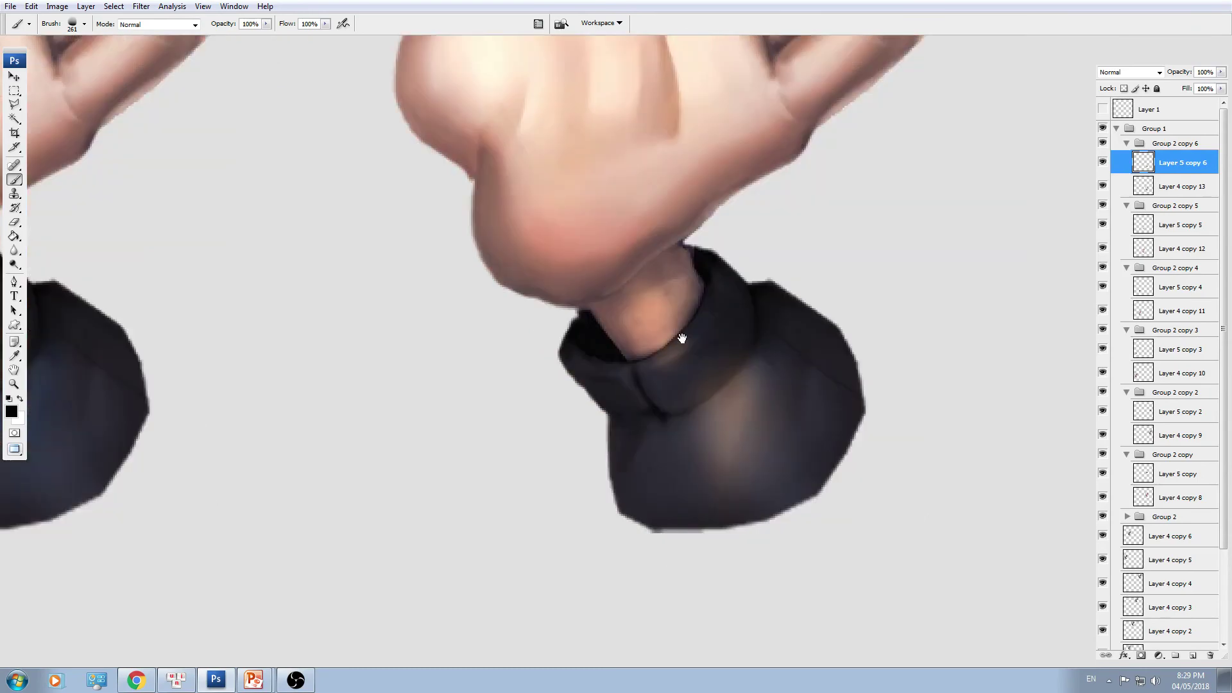
pyautogui.hotkey('ctrl', '+')
pyautogui.click(1103, 162)
pyautogui.click(1103, 162)
pyautogui.press('[')
pyautogui.press(']')
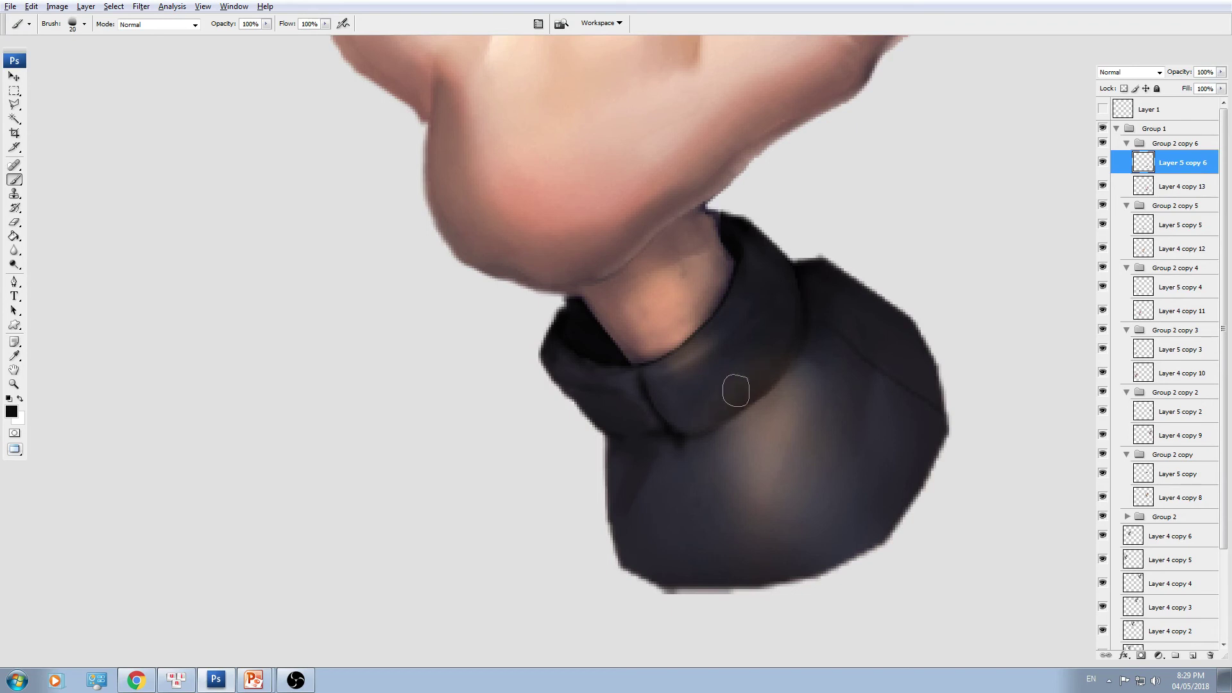
pyautogui.hotkey('ctrl', '+')
pyautogui.press(']')
pyautogui.press(']')
pyautogui.press(']')
pyautogui.press(']')
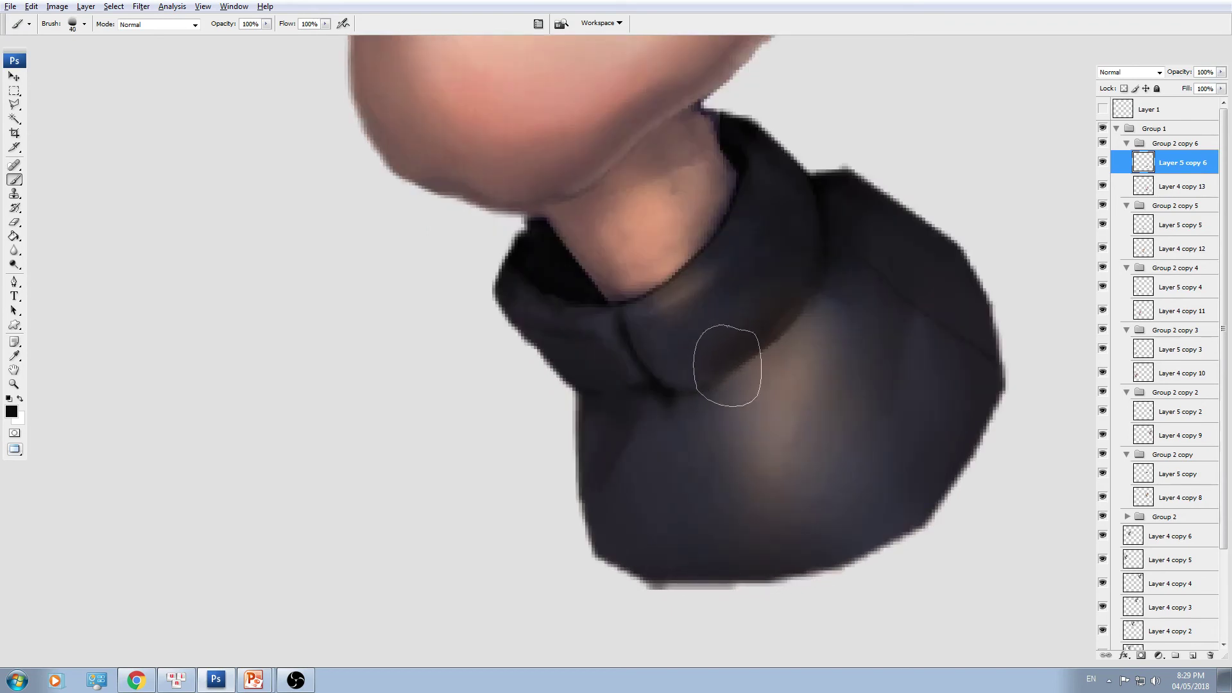
pyautogui.press(']')
pyautogui.press('[')
pyautogui.press('[')
pyautogui.press('[')
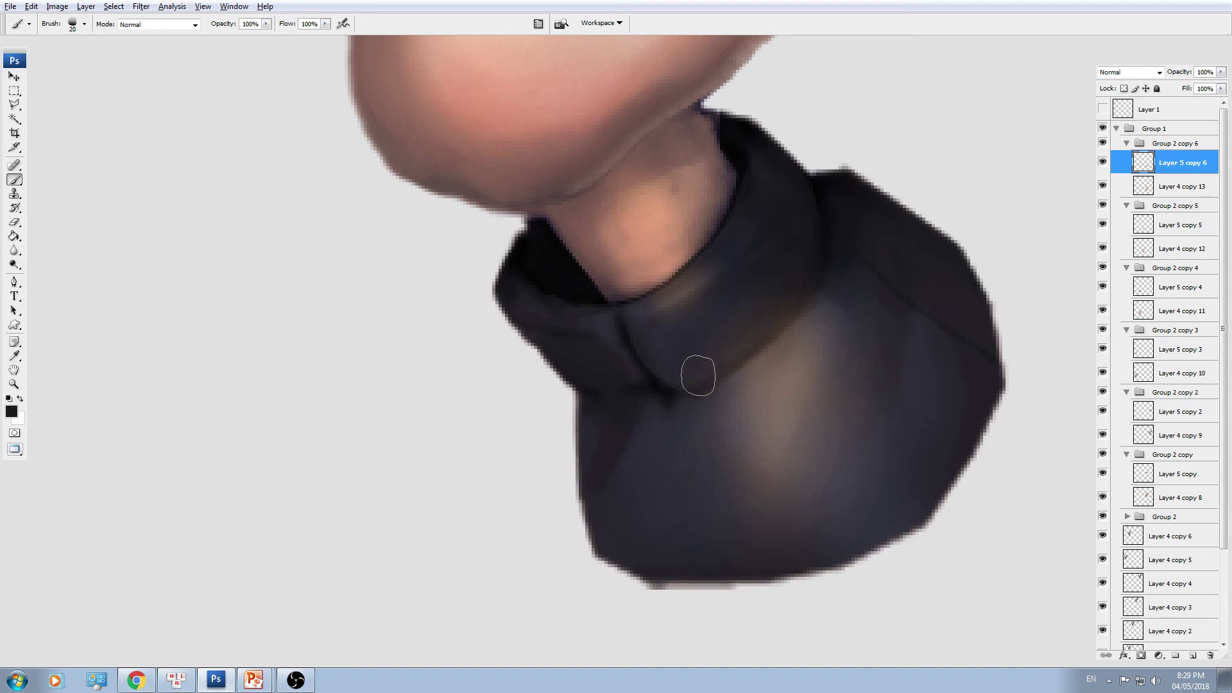
pyautogui.press(']')
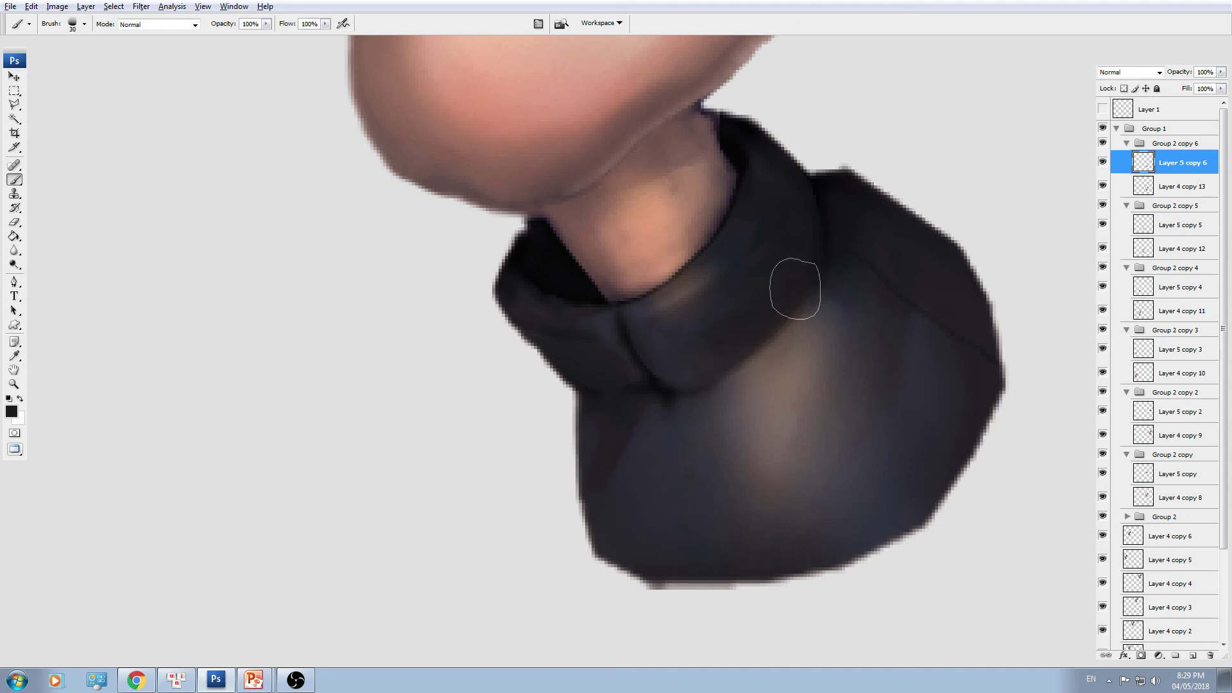
# - Deepen the dark shading along the cuff's fold with a 15 px brush
pyautogui.press('[')
pyautogui.press('[')
pyautogui.press('[')
pyautogui.press('[')
pyautogui.press(']')
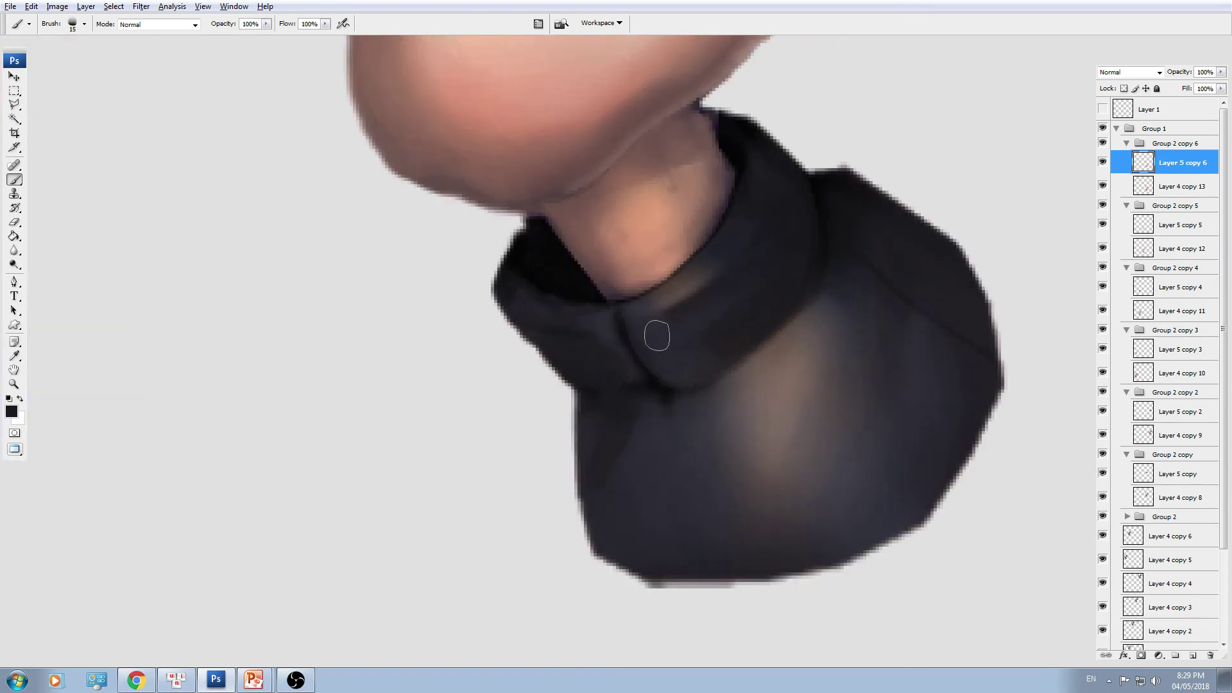
# - Refine the cuff's lower edge against the sleeve with sampled tones, starting with a 5 px brush
pyautogui.press('[')
pyautogui.press('[')
pyautogui.press('[')
pyautogui.press('[')
pyautogui.moveTo(832, 308); pyautogui.dragTo(823, 291)
pyautogui.keyDown('alt'); pyautogui.click(796, 330); pyautogui.keyUp('alt')
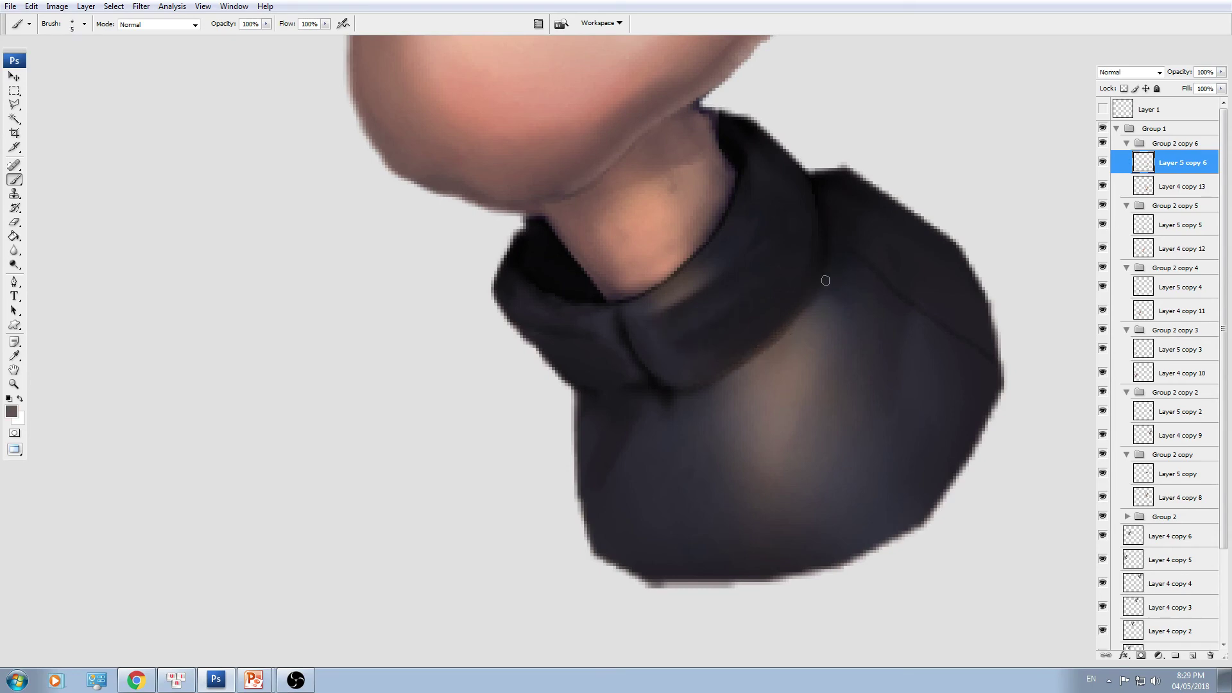
pyautogui.moveTo(831, 248); pyautogui.dragTo(818, 292)
pyautogui.keyDown('alt'); pyautogui.click(829, 281); pyautogui.keyUp('alt')
pyautogui.press(']')
pyautogui.press(']')
pyautogui.press(']')
pyautogui.press(']')
pyautogui.press(']')
# - Load the outline of hand layer Layer 4 copy 13 as a selection and hide the selection edges
pyautogui.moveTo(630, 222); pyautogui.dragTo(728, 371)
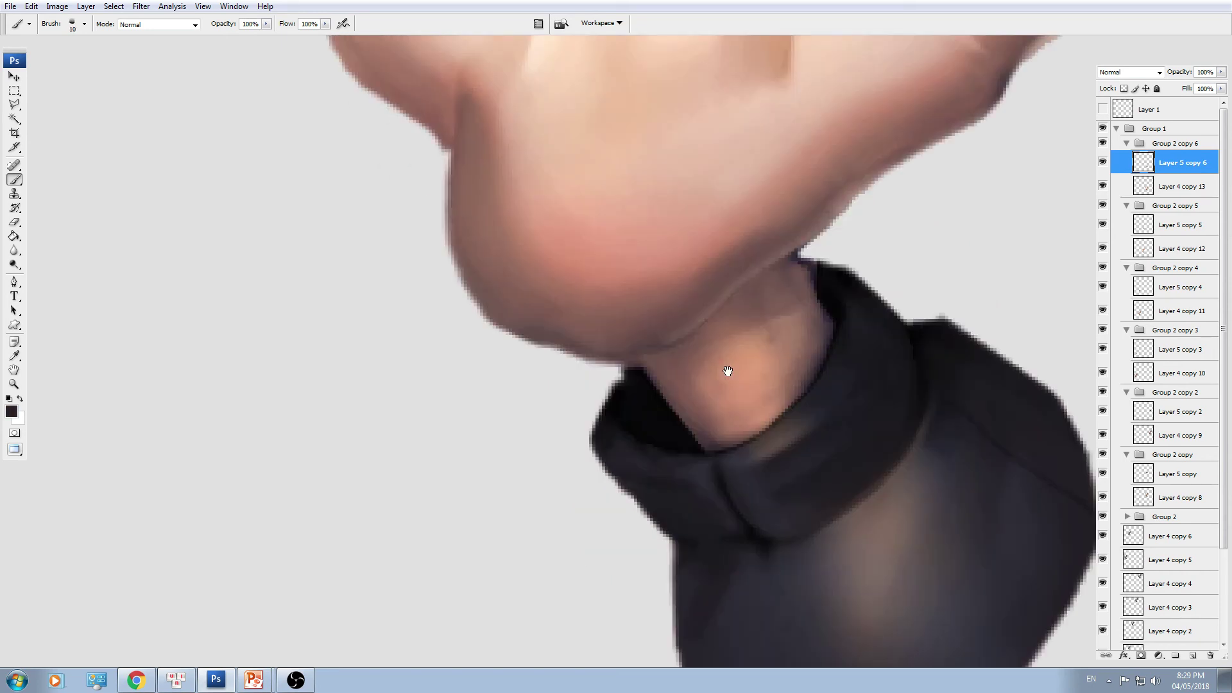
pyautogui.press('v')
pyautogui.click(1143, 186)
pyautogui.keyDown('ctrl'); pyautogui.click(1143, 187); pyautogui.keyUp('ctrl')
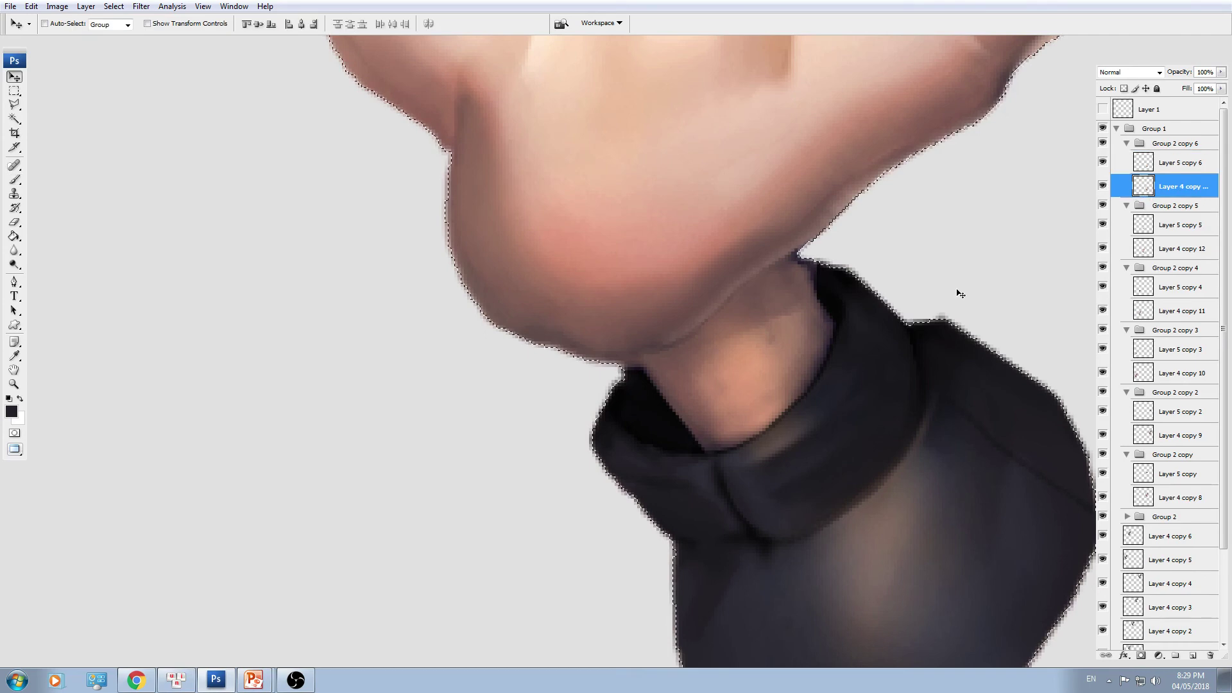
pyautogui.hotkey('ctrl', 'h')
# - Paint a darker shadow on the wrist beneath the palm with sampled brown tones and a 9 to 25 px brush
pyautogui.press('b')
pyautogui.keyDown('alt'); pyautogui.click(652, 353); pyautogui.keyUp('alt')
pyautogui.press('[')
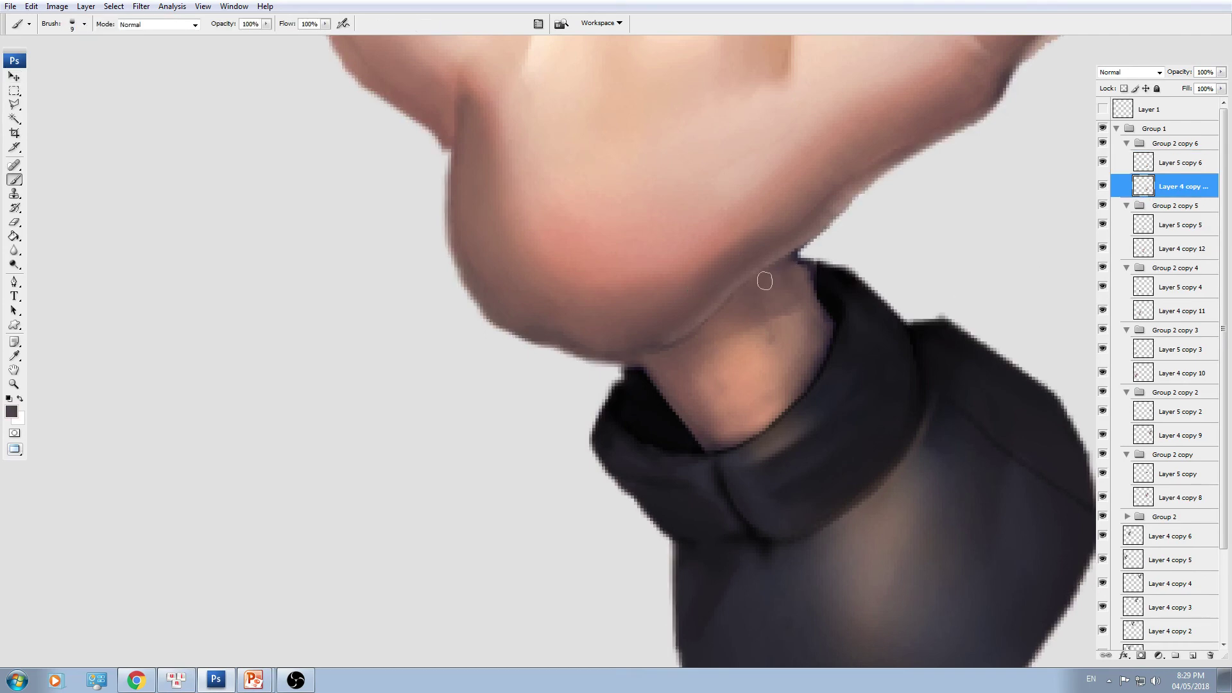
pyautogui.press(']')
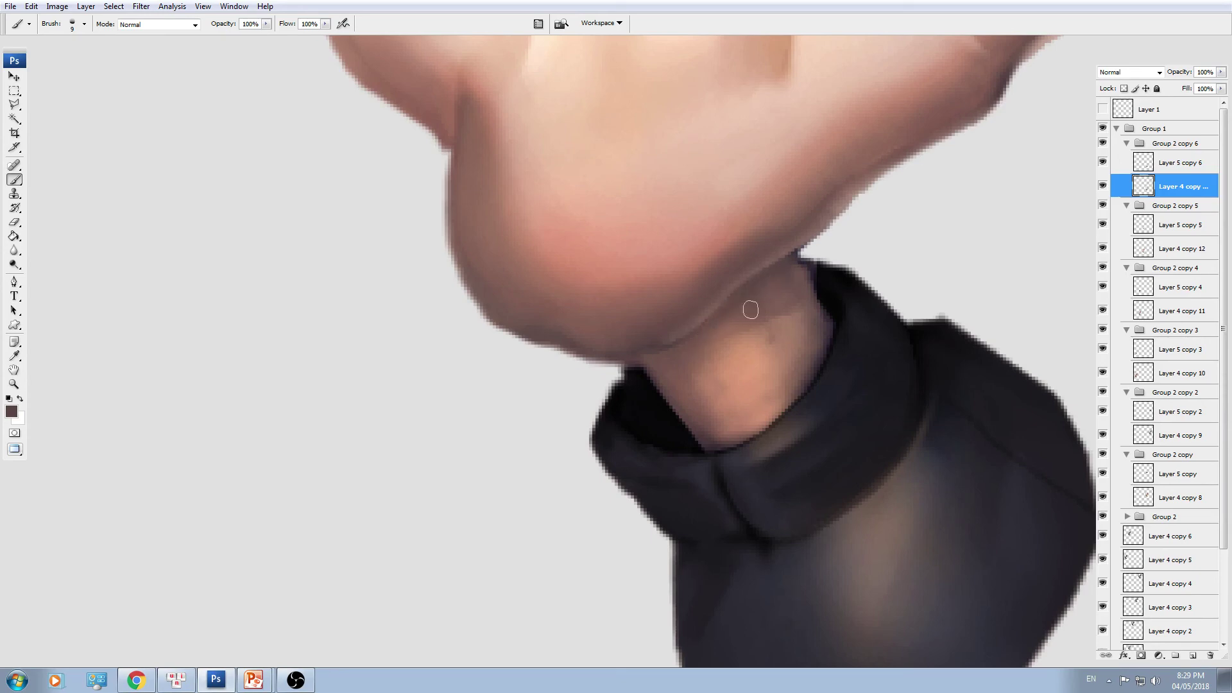
pyautogui.press(']')
pyautogui.press(']')
pyautogui.press(']')
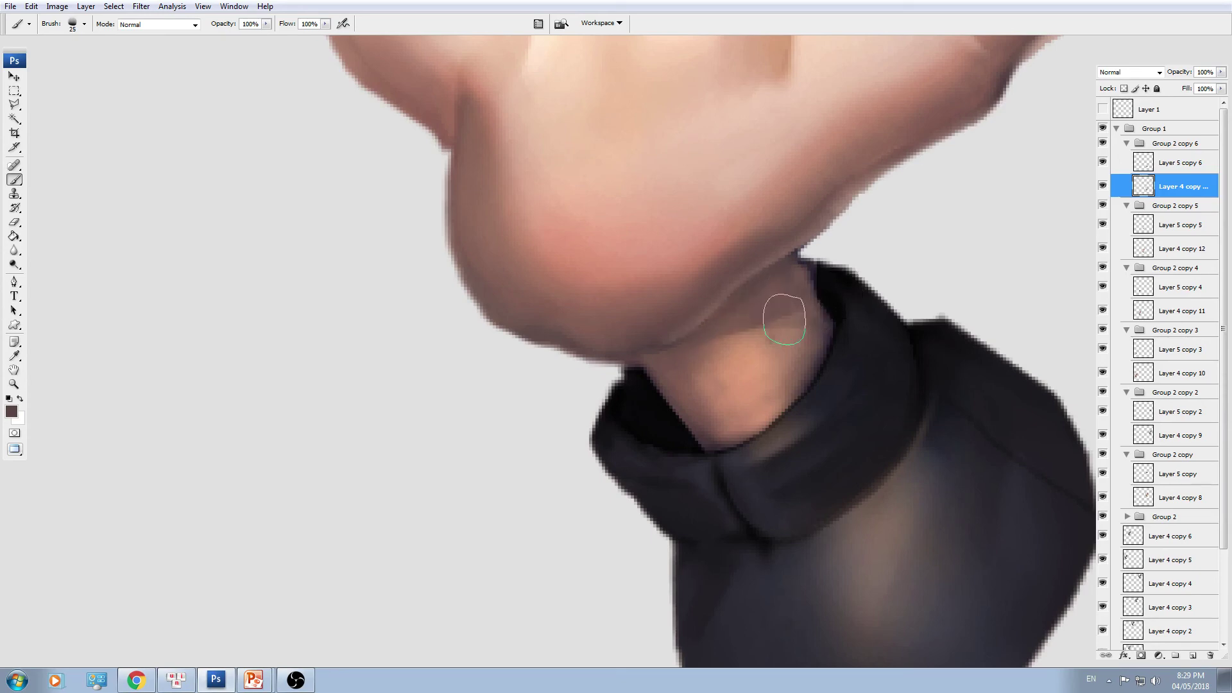
pyautogui.press('[')
pyautogui.moveTo(788, 324)
pyautogui.mouseDown()
pyautogui.moveTo(817, 334)
pyautogui.moveTo(824, 310)
pyautogui.mouseUp()
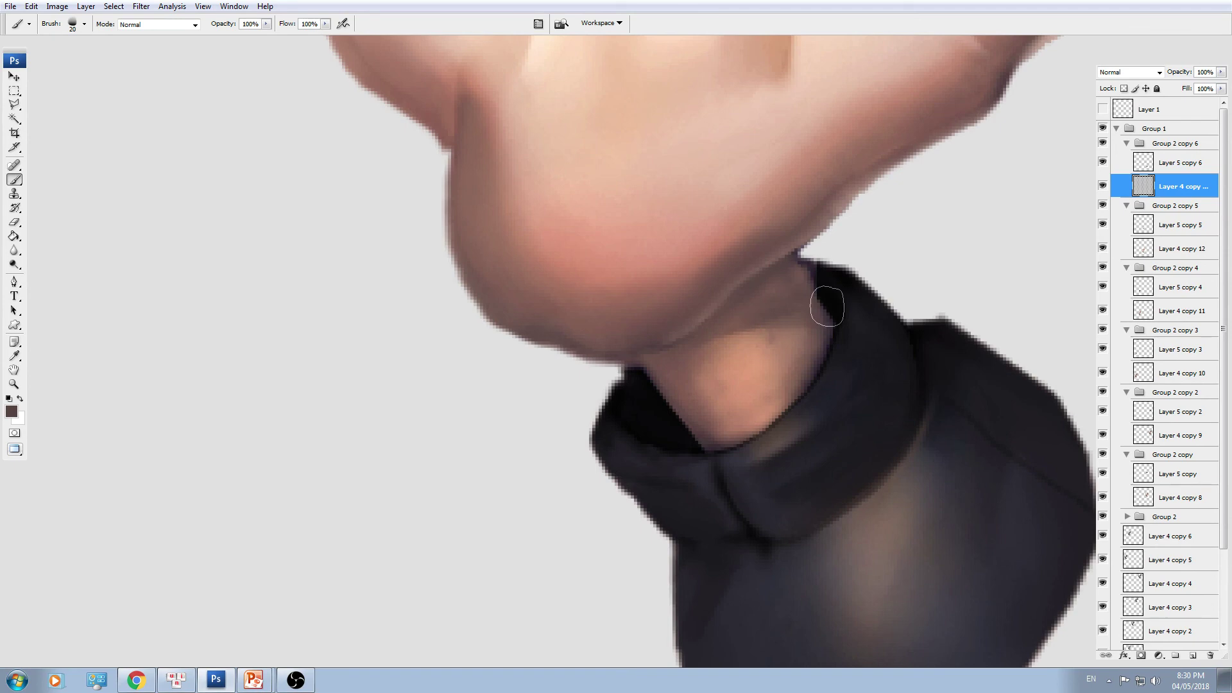
# - Darken the sleeve layer Layer 5 copy 6 with Hue/Saturation, lowering Lightness to about -32
pyautogui.hotkey('ctrl', '0')
pyautogui.press('i')
pyautogui.hotkey('alt', ']')
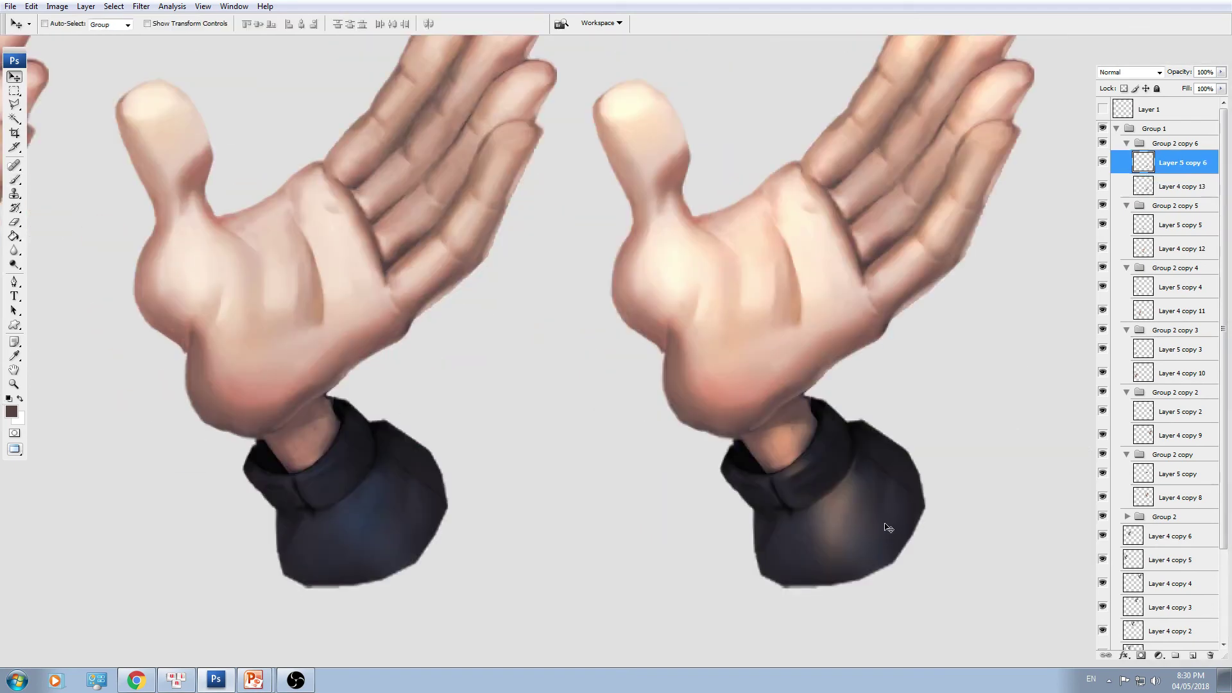
pyautogui.hotkey('ctrl', 'u')
pyautogui.click(729, 354)
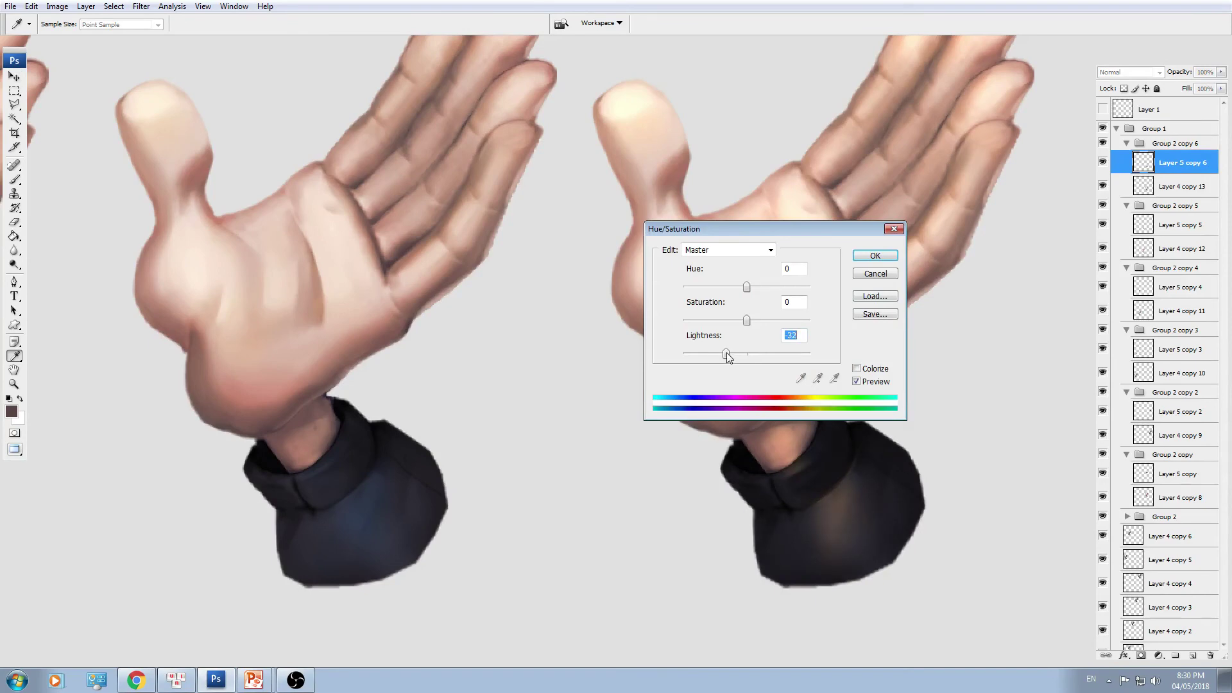
pyautogui.press('Return')
# - Duplicate the last hand's group, Group 2 copy 6, as a new stage at the end of the bottom row
pyautogui.hotkey('ctrl', '-')
pyautogui.hotkey('ctrl', '-')
pyautogui.press('v')
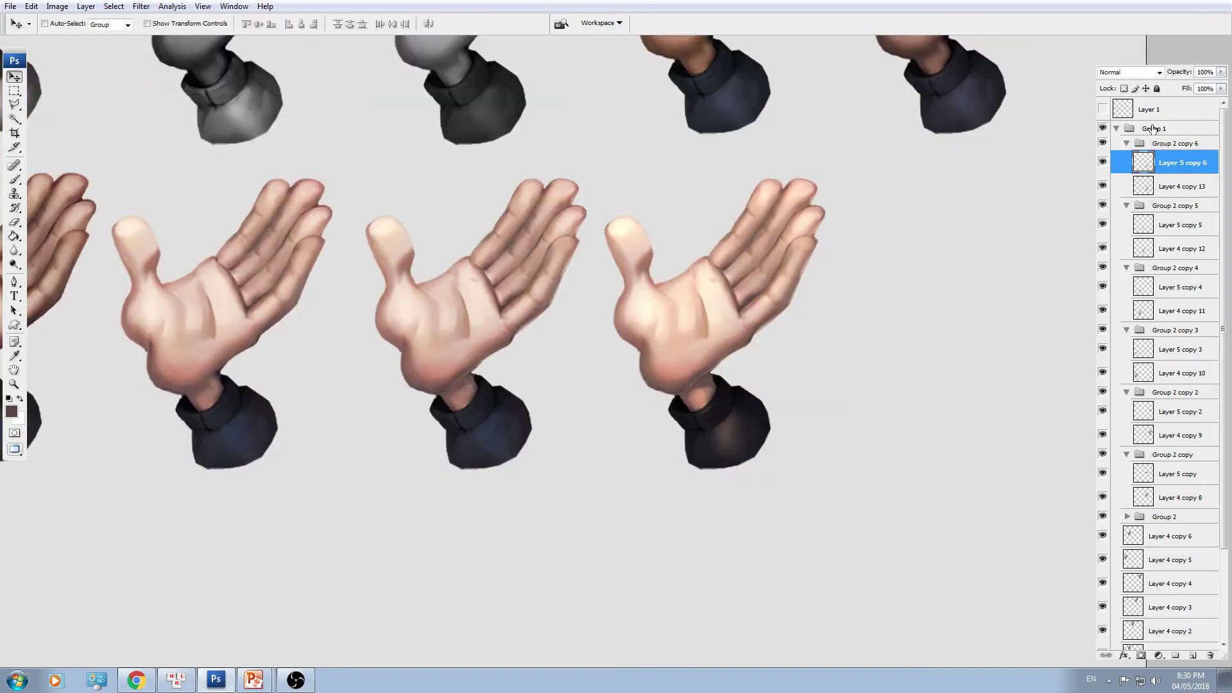
pyautogui.click(1126, 143)
pyautogui.moveTo(756, 375); pyautogui.dragTo(809, 324)
pyautogui.hotkey('ctrl', 'j')
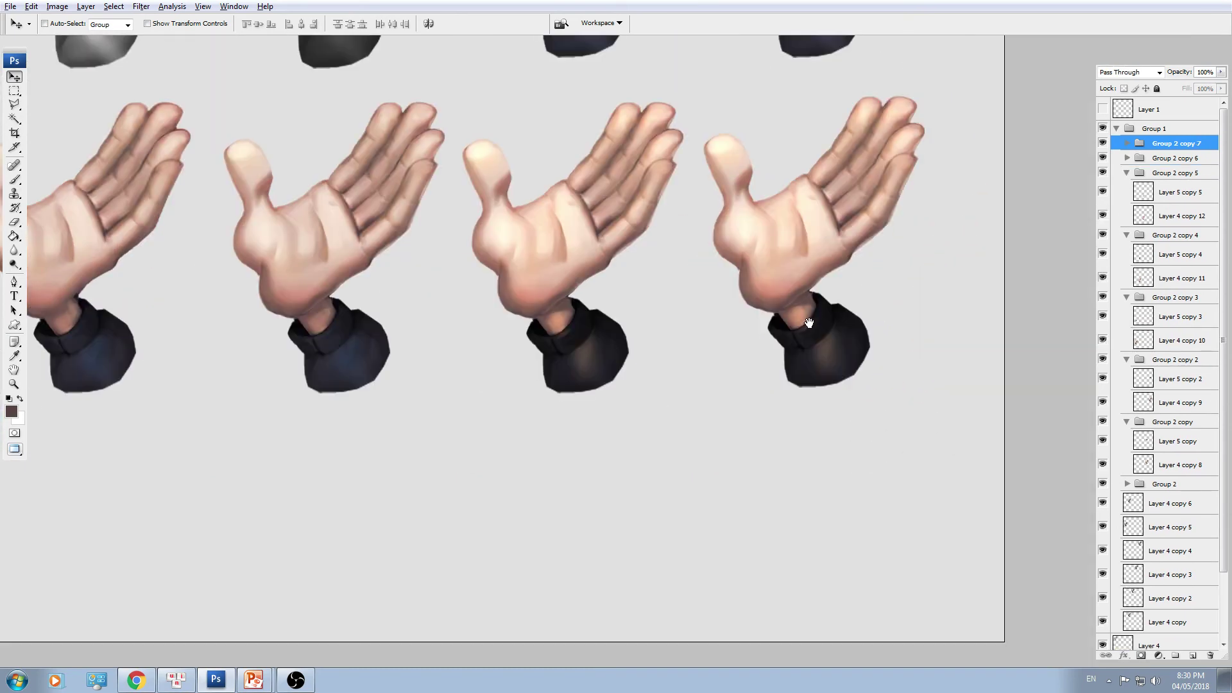
# - Lighten the new hand's sleeve to grey with Levels, raising the midtones to about 2.90 and lowering the white input level
pyautogui.keyDown('ctrl'); pyautogui.click(783, 349); pyautogui.keyUp('ctrl')
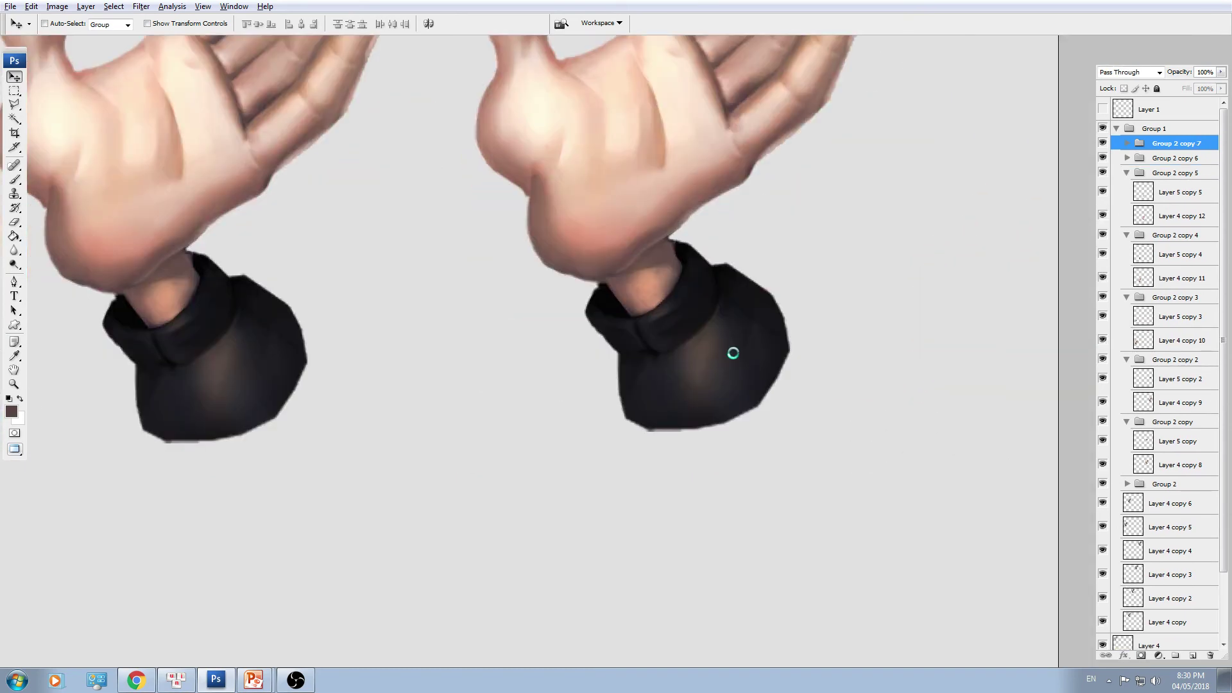
pyautogui.keyDown('ctrl'); pyautogui.click(721, 384); pyautogui.keyUp('ctrl')
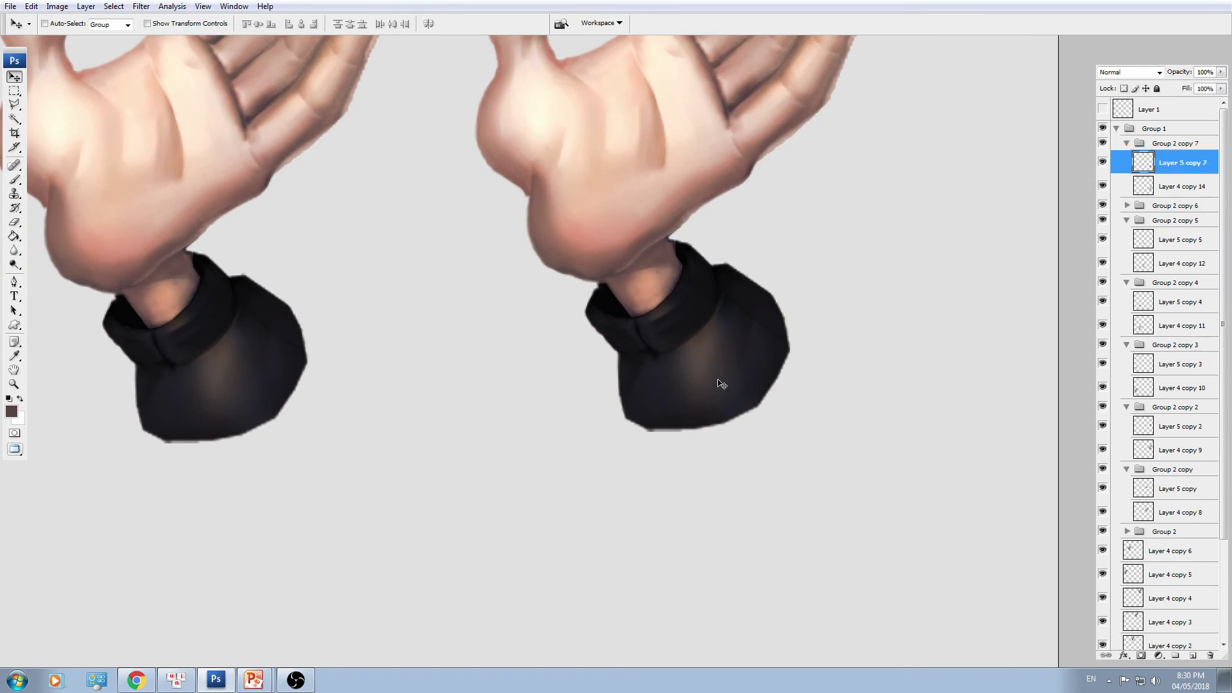
pyautogui.hotkey('ctrl', 'l')
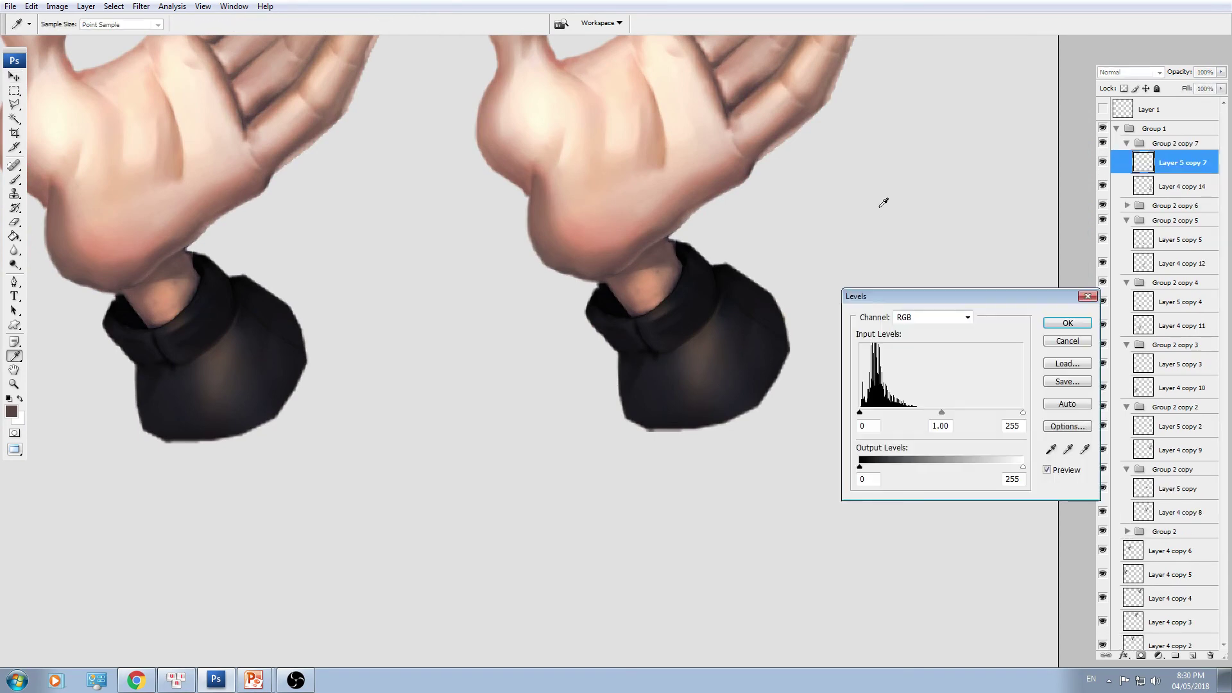
pyautogui.moveTo(939, 305); pyautogui.dragTo(880, 305)
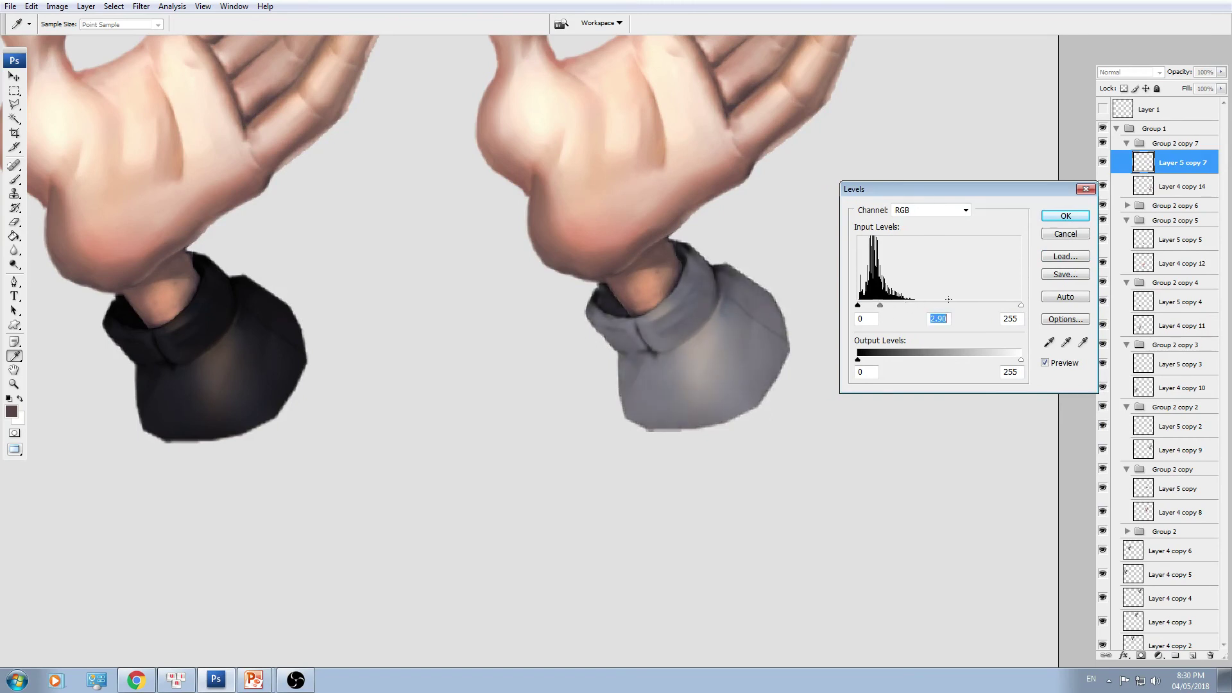
pyautogui.moveTo(1023, 307); pyautogui.dragTo(970, 309)
pyautogui.press('Return')
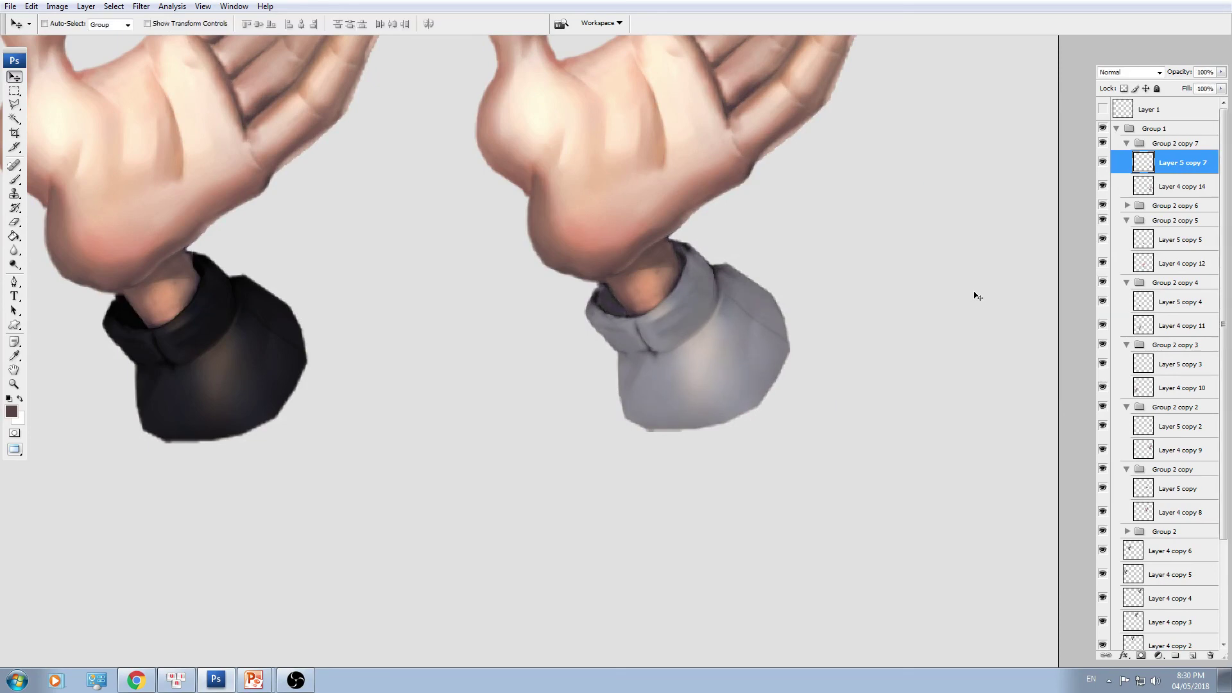
# - Tint the grey sleeve cooler with Color Balance, shifting the midtones slightly towards cyan and blue
pyautogui.hotkey('ctrl', 'b')
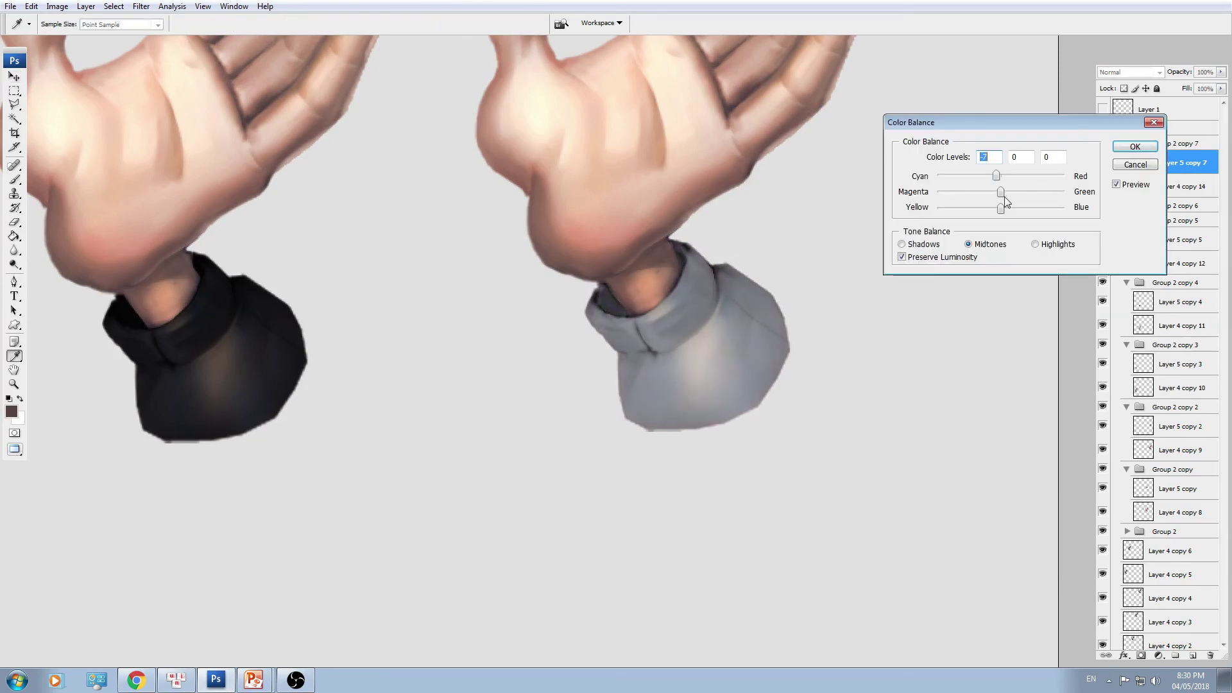
pyautogui.moveTo(1001, 208); pyautogui.dragTo(1008, 215)
pyautogui.moveTo(1008, 215); pyautogui.dragTo(1005, 218)
pyautogui.press('Return')
# - Brighten the sleeve to pale lavender with Levels, setting the white input to 195 and raising the black input slightly
pyautogui.hotkey('ctrl', 'l')
pyautogui.moveTo(1021, 305); pyautogui.dragTo(994, 307)
pyautogui.moveTo(858, 305); pyautogui.dragTo(862, 306)
pyautogui.moveTo(994, 305); pyautogui.dragTo(985, 309)
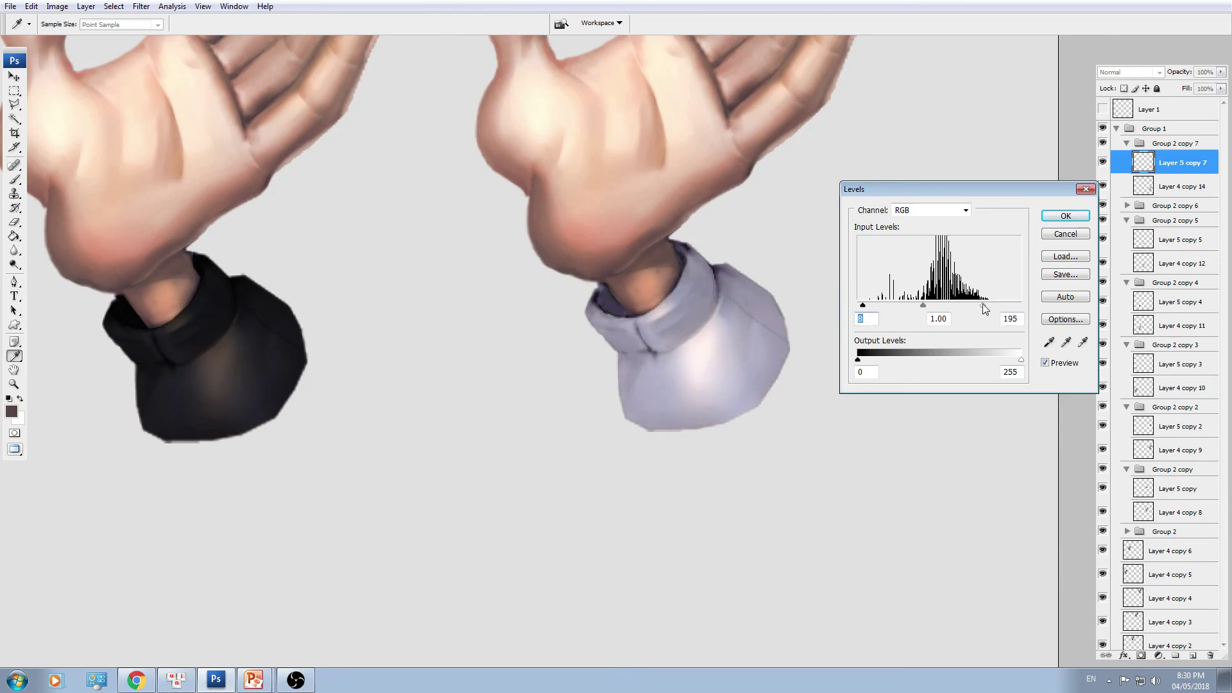
pyautogui.press('Return')
# - Load the outline of sleeve layer Layer 5 copy 7 as a selection and hide the selection edges
pyautogui.hotkey('ctrl', '-')
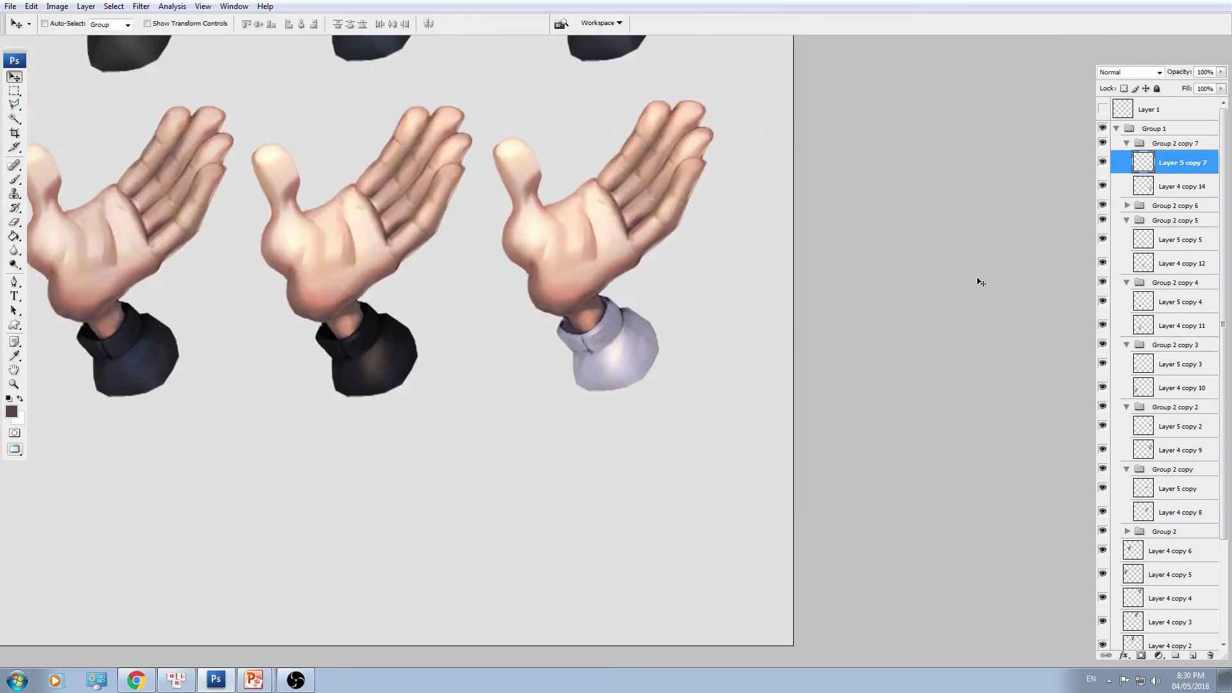
pyautogui.hotkey('ctrl', '+')
pyautogui.hotkey('ctrl', '+')
pyautogui.moveTo(935, 346); pyautogui.dragTo(797, 312)
pyautogui.keyDown('ctrl'); pyautogui.click(1142, 165); pyautogui.keyUp('ctrl')
pyautogui.hotkey('ctrl', 'h')
pyautogui.hotkey('ctrl', '+')
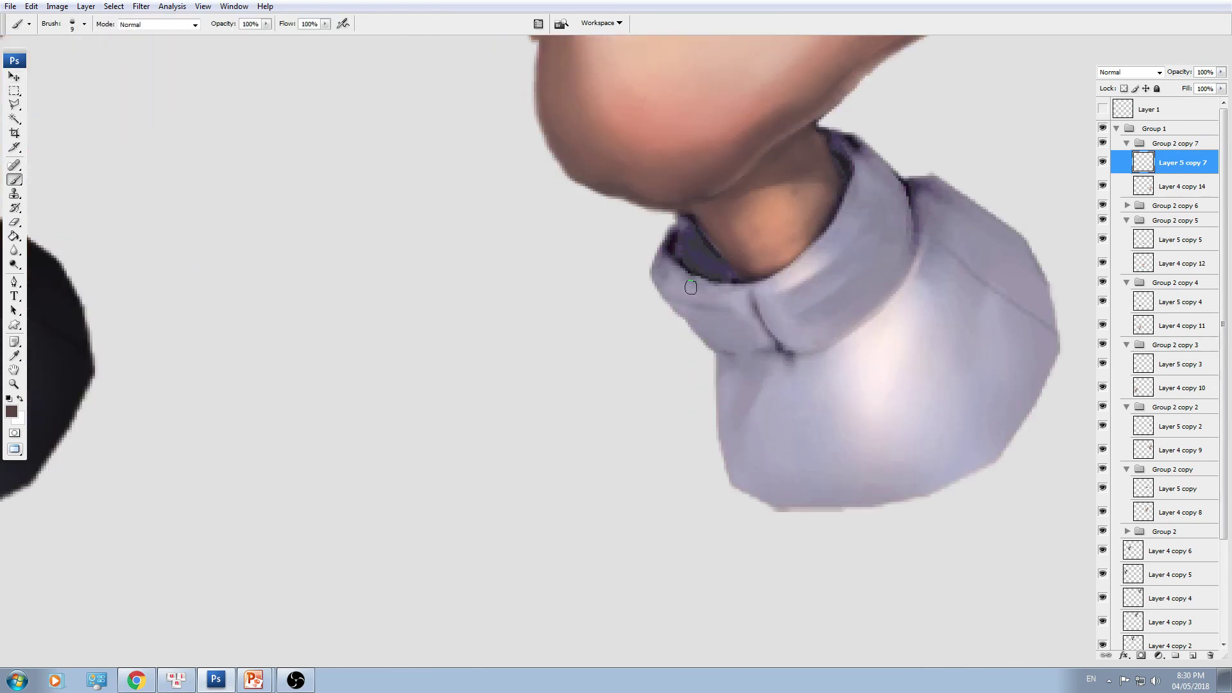
# - Repaint the cuff's inner rim beside the wrist with sampled lavender and dark tones using an 8 to 9 px brush
pyautogui.keyDown('alt'); pyautogui.click(672, 269); pyautogui.keyUp('alt')
pyautogui.moveTo(833, 137); pyautogui.dragTo(853, 154)
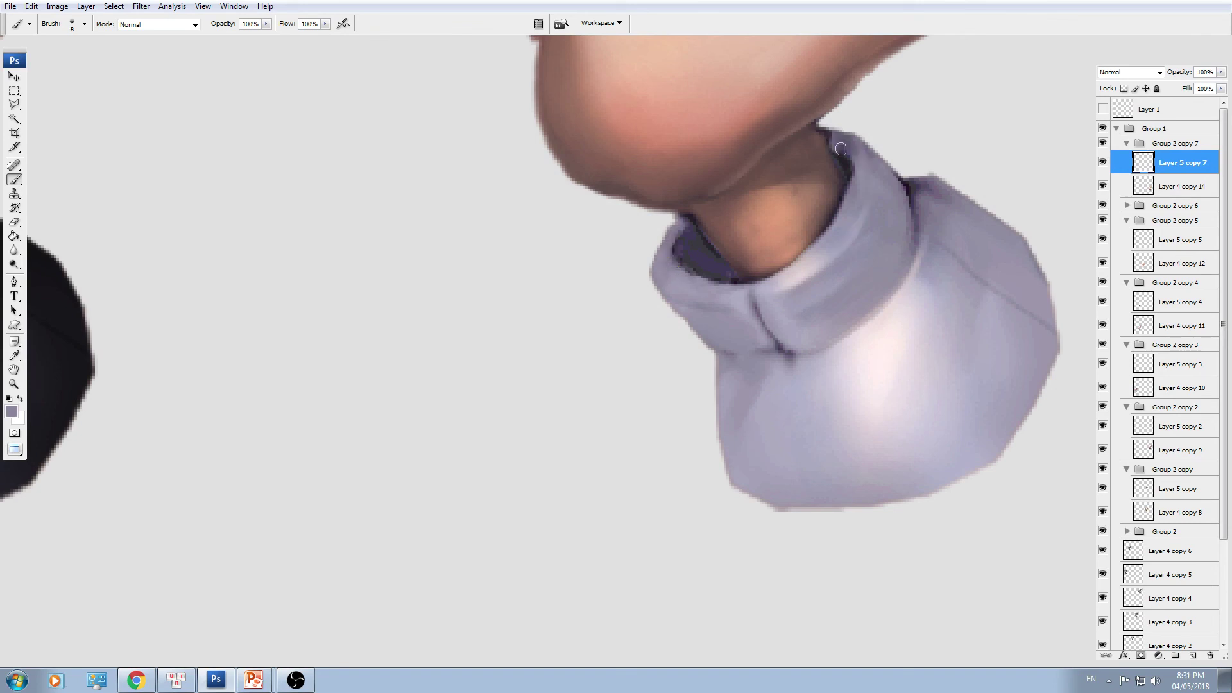
pyautogui.keyDown('alt'); pyautogui.click(855, 168); pyautogui.keyUp('alt')
pyautogui.keyDown('alt'); pyautogui.click(848, 171); pyautogui.keyUp('alt')
pyautogui.press(']')
pyautogui.moveTo(858, 147)
pyautogui.mouseDown()
pyautogui.moveTo(843, 171)
pyautogui.moveTo(843, 160)
pyautogui.mouseUp()
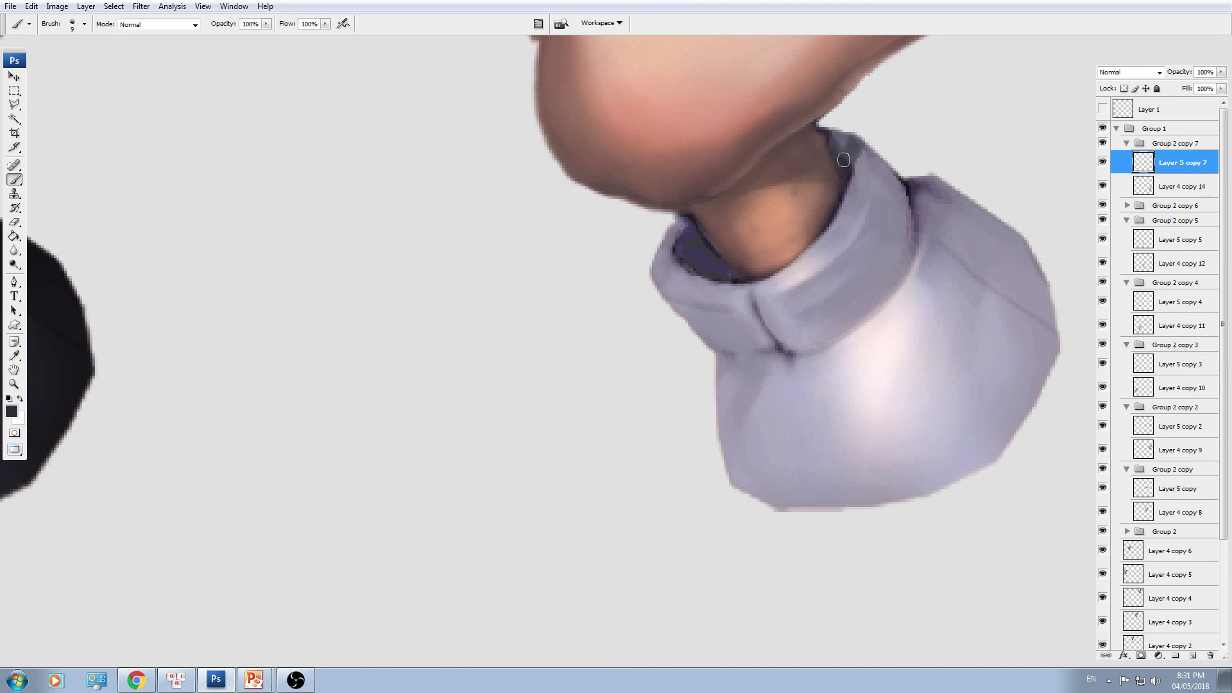
pyautogui.moveTo(843, 159)
pyautogui.mouseDown()
pyautogui.moveTo(838, 141)
pyautogui.moveTo(847, 177)
pyautogui.mouseUp()
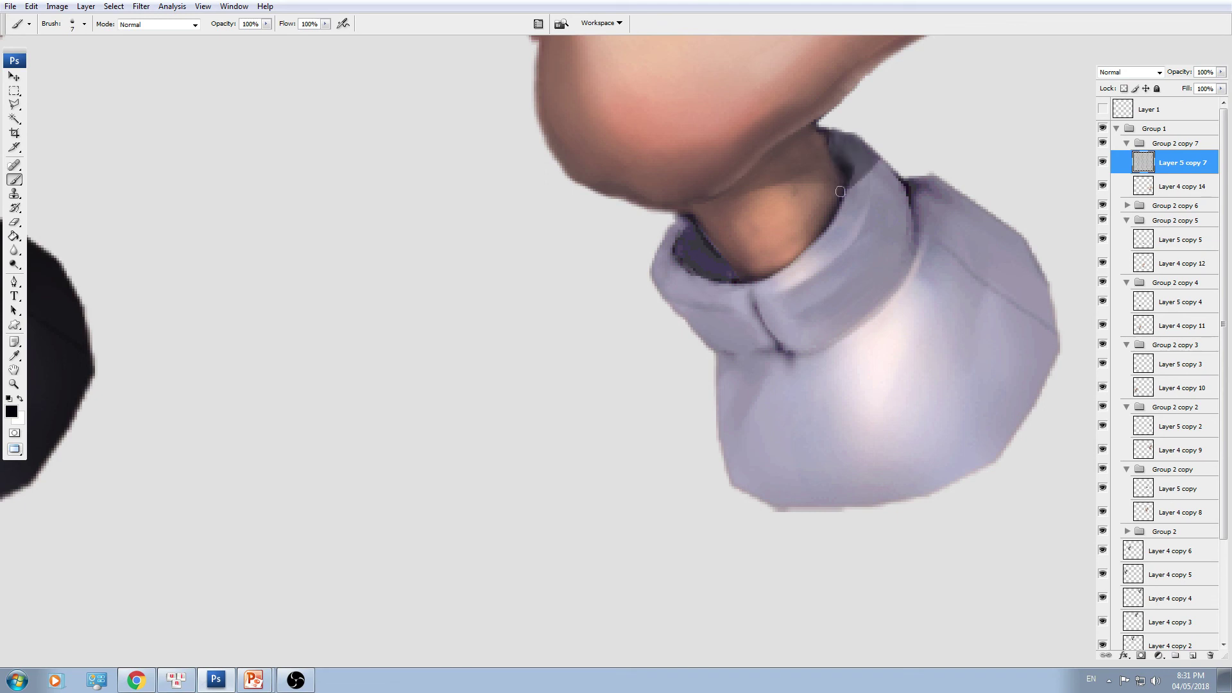
# - Soften the dark edges where the cuff meets the sleeve and shade the sleeve's shoulder fold with sampled lavender tones
pyautogui.keyDown('alt'); pyautogui.click(872, 229); pyautogui.keyUp('alt')
pyautogui.press(']')
pyautogui.press(']')
pyautogui.press(']')
pyautogui.press(']')
pyautogui.press('[')
pyautogui.press('[')
pyautogui.moveTo(908, 183); pyautogui.dragTo(921, 241)
pyautogui.moveTo(974, 272); pyautogui.dragTo(976, 313)
pyautogui.moveTo(686, 215); pyautogui.dragTo(678, 234)
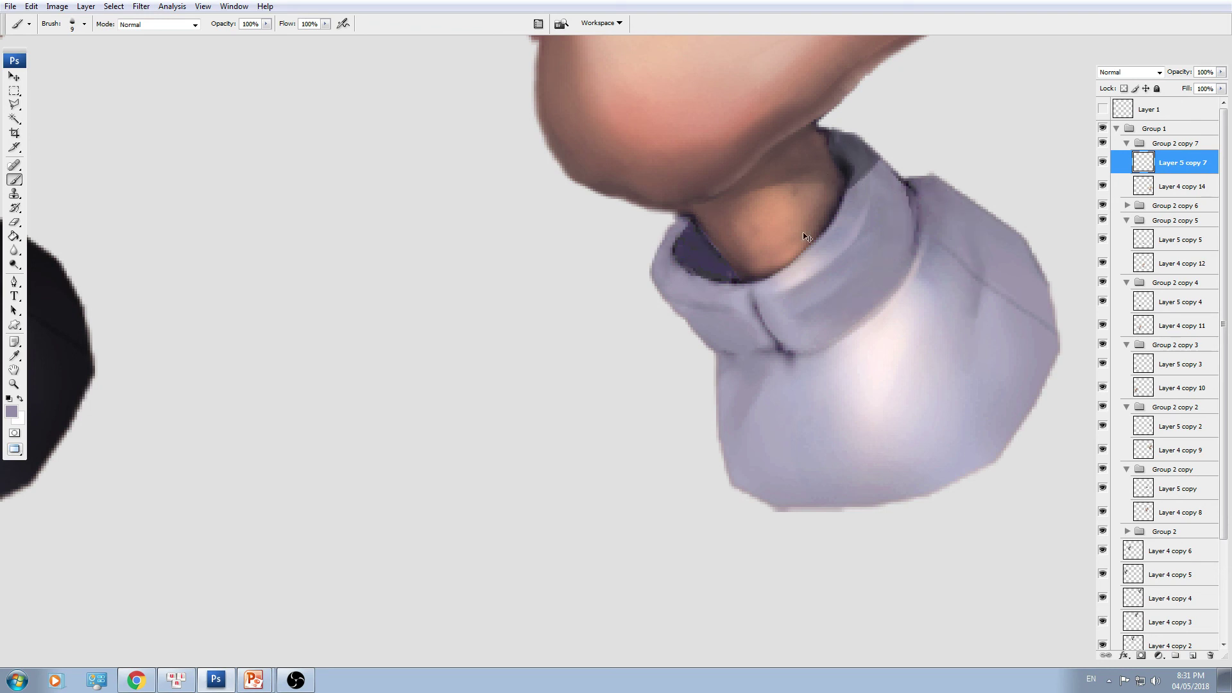
# - Paint the lining inside the cuff on both sides of the wrist dark blue, around #184071, with a small brush
pyautogui.hotkey('ctrl', '-')
pyautogui.hotkey('ctrl', '+')
pyautogui.click(11, 410)
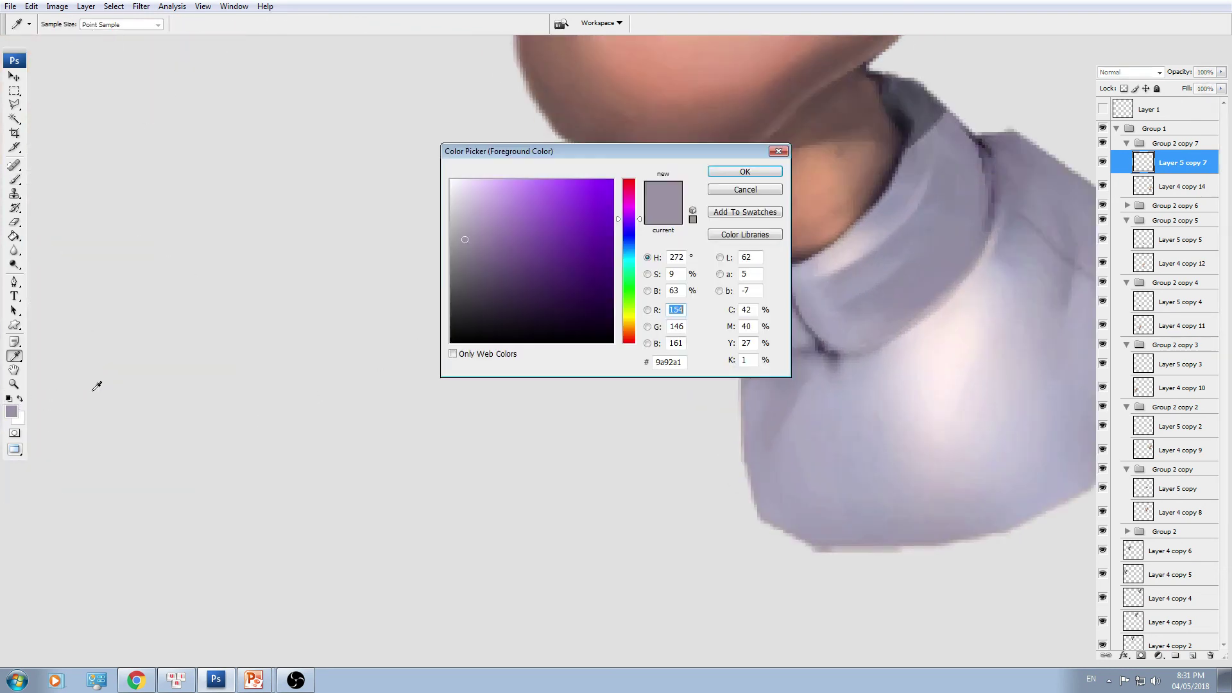
pyautogui.click(621, 255)
pyautogui.moveTo(580, 250); pyautogui.dragTo(572, 272)
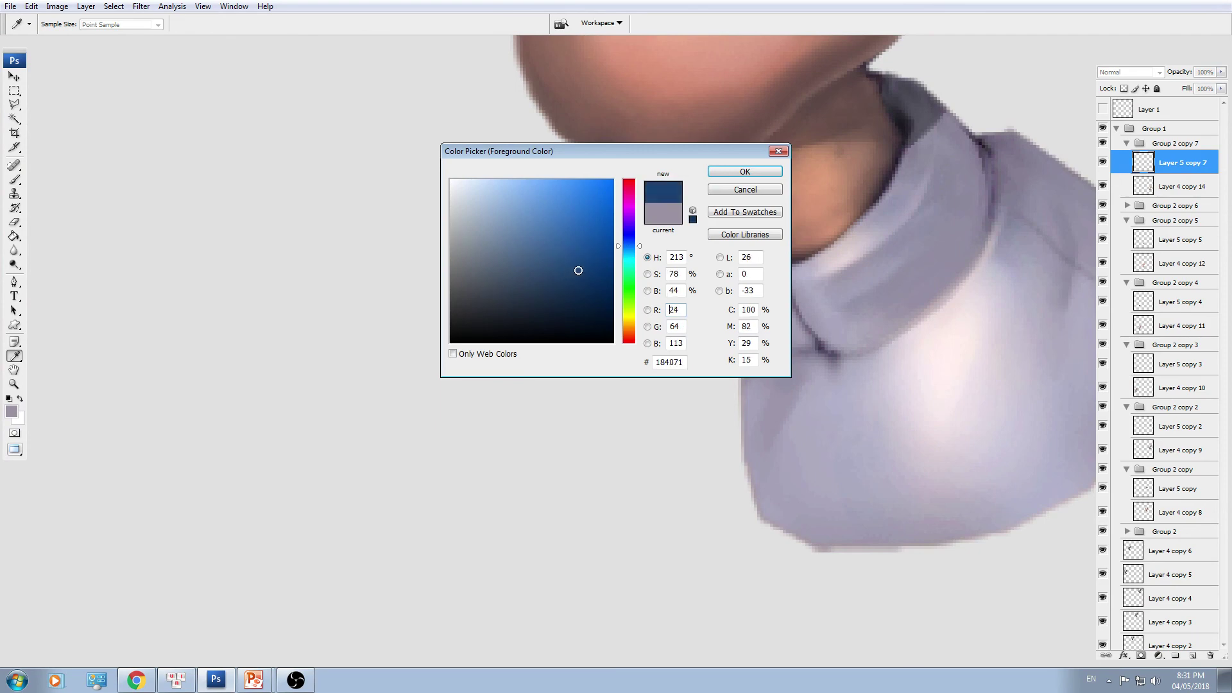
pyautogui.press('Return')
pyautogui.press('b')
pyautogui.moveTo(747, 265)
pyautogui.mouseDown()
pyautogui.moveTo(732, 235)
pyautogui.moveTo(741, 255)
pyautogui.mouseUp()
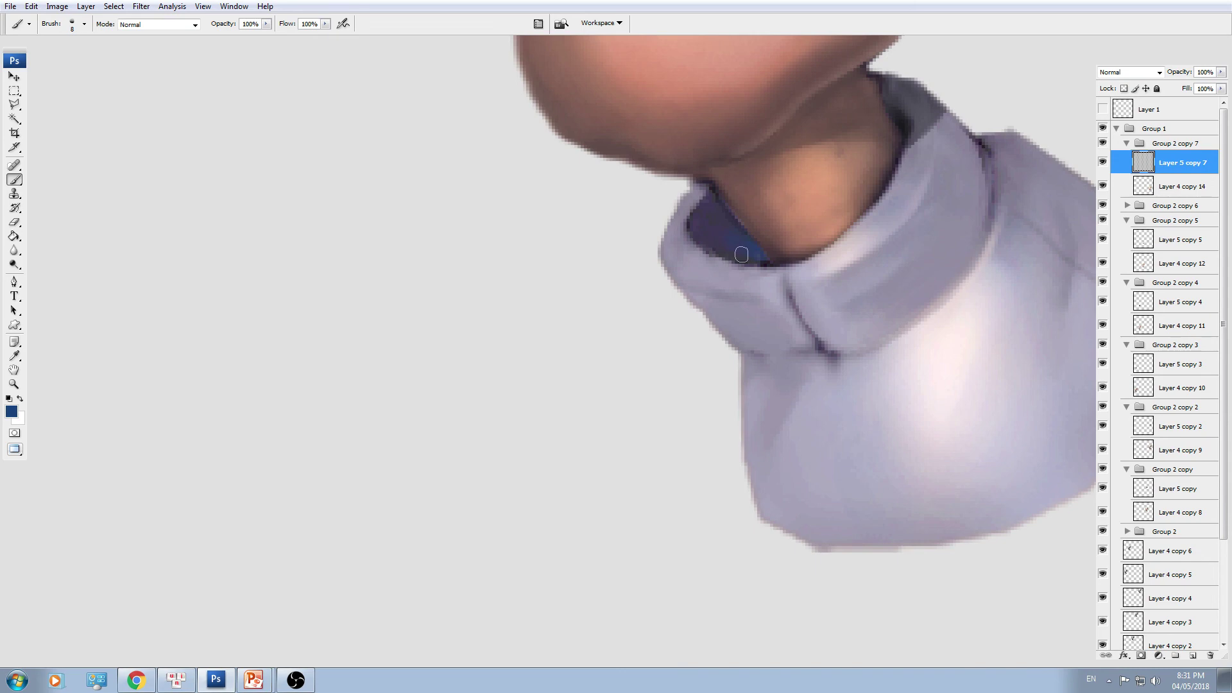
pyautogui.moveTo(741, 254); pyautogui.dragTo(765, 256)
pyautogui.press('[')
pyautogui.press('[')
pyautogui.moveTo(900, 118); pyautogui.dragTo(905, 128)
# - Darken the cuff's inner edge and the sleeve below the cuff with sampled dark purple tones and a larger brush
pyautogui.keyDown('alt'); pyautogui.click(706, 221); pyautogui.keyUp('alt')
pyautogui.moveTo(696, 211); pyautogui.dragTo(689, 232)
pyautogui.keyDown('alt'); pyautogui.click(815, 316); pyautogui.keyUp('alt')
pyautogui.keyDown('alt'); pyautogui.click(820, 347); pyautogui.keyUp('alt')
pyautogui.press(']')
pyautogui.press(']')
pyautogui.press(']')
pyautogui.moveTo(735, 312)
pyautogui.mouseDown()
pyautogui.moveTo(706, 313)
pyautogui.moveTo(752, 351)
pyautogui.moveTo(743, 359)
pyautogui.mouseUp()
pyautogui.press(']')
pyautogui.press(']')
pyautogui.press('[')
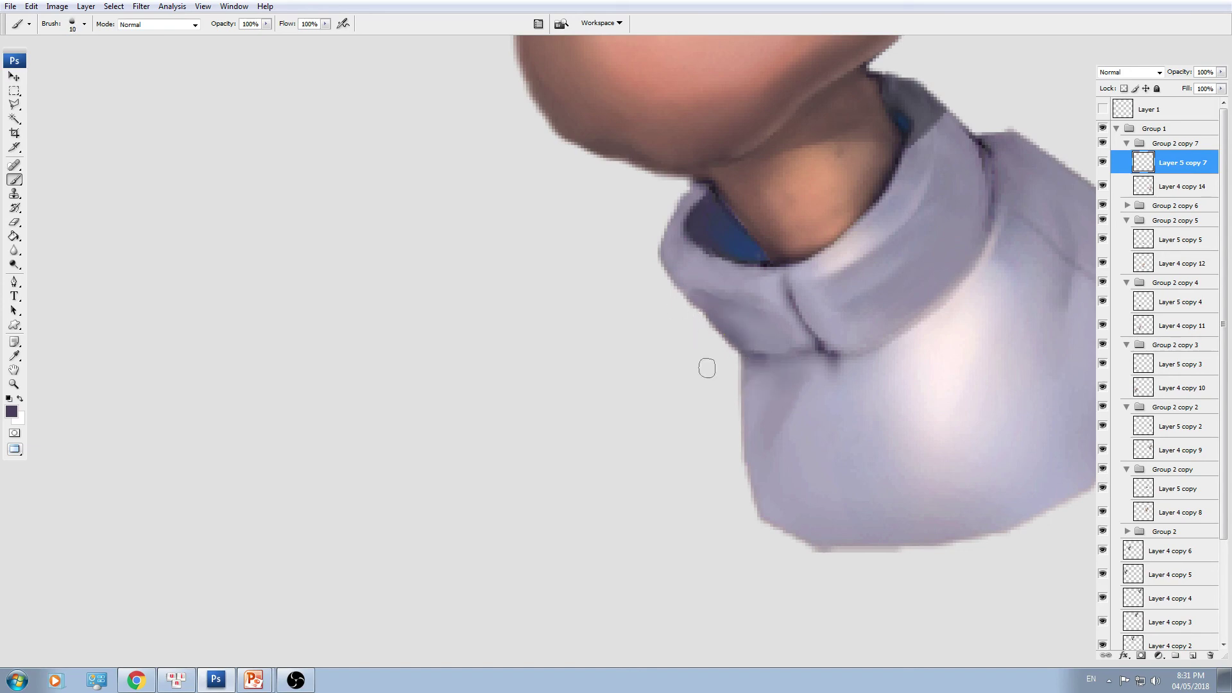
# - Draw a thin dark purple seam line from the cuff across the sleeve's shoulder to its outer edge with a 4 px brush
pyautogui.scroll(-1, 706, 368)
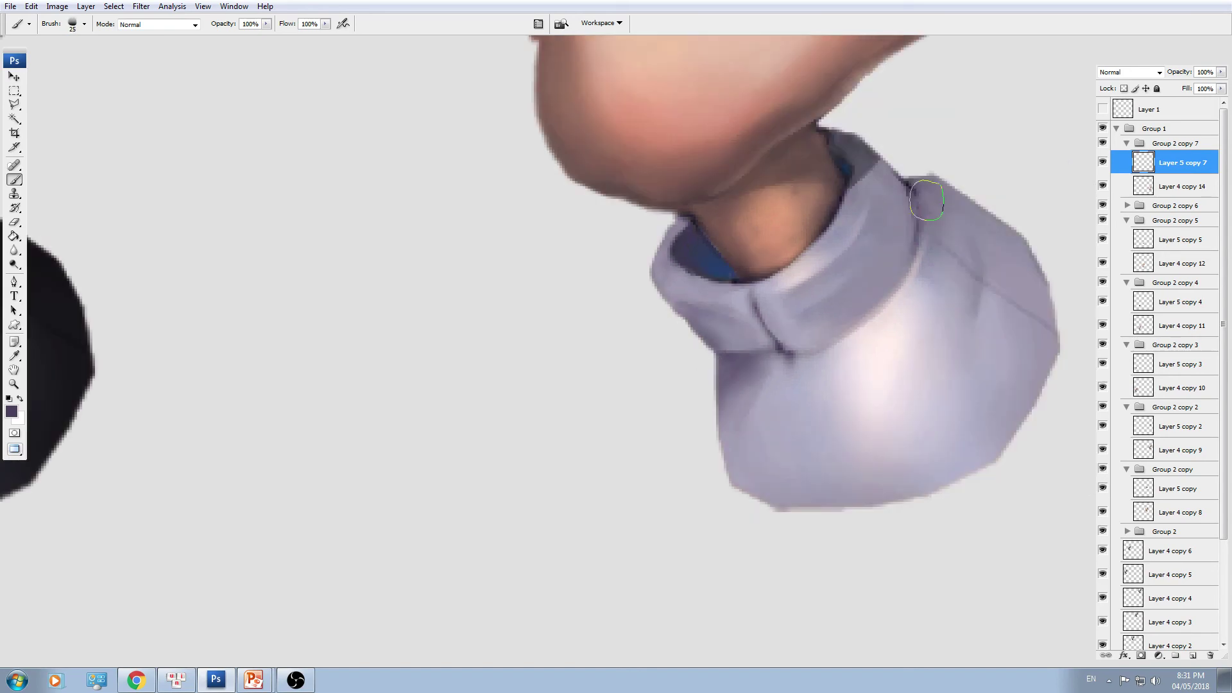
pyautogui.press('[')
pyautogui.press('[')
pyautogui.press('[')
pyautogui.press('[')
pyautogui.press('[')
pyautogui.press('[')
pyautogui.moveTo(923, 235); pyautogui.dragTo(979, 279)
pyautogui.hotkey('ctrl', 'z')
pyautogui.hotkey('ctrl', 'z')
pyautogui.moveTo(922, 232); pyautogui.dragTo(1057, 344)
# - Refine the cuff's upper edge around the wrist with sampled lavender tones and a 5 px brush
pyautogui.keyDown('alt'); pyautogui.click(888, 349); pyautogui.keyUp('alt')
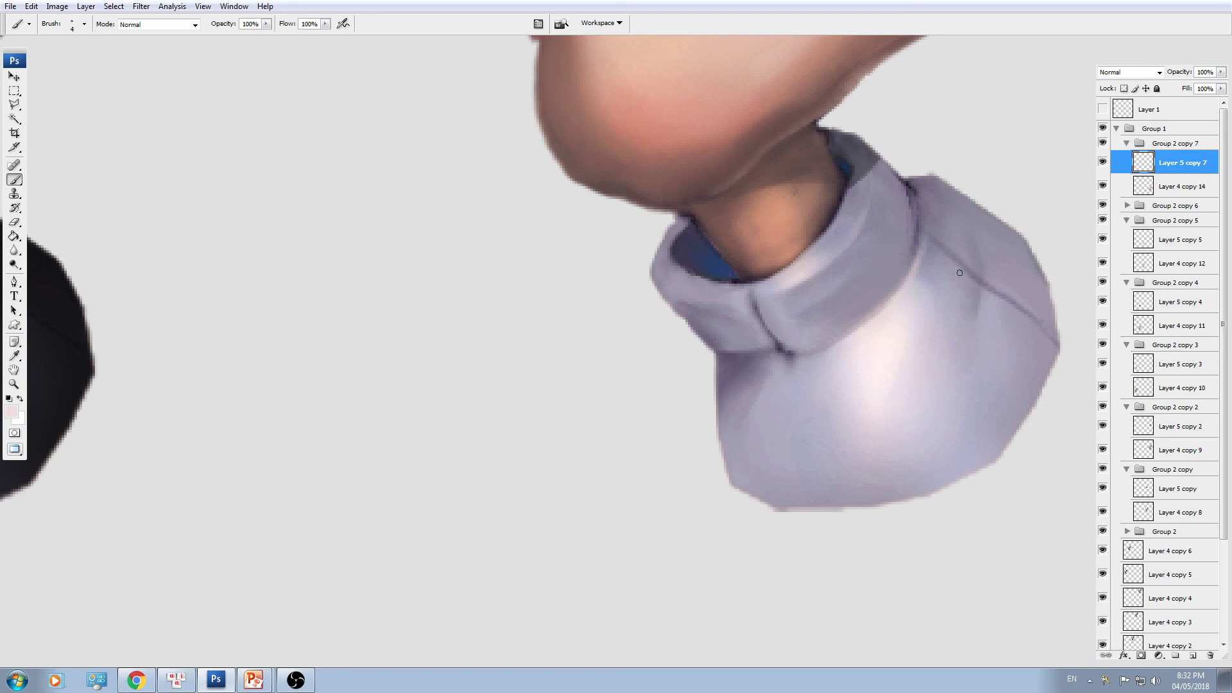
pyautogui.hotkey('ctrl', '-')
pyautogui.hotkey('ctrl', '-')
pyautogui.hotkey('ctrl', '-')
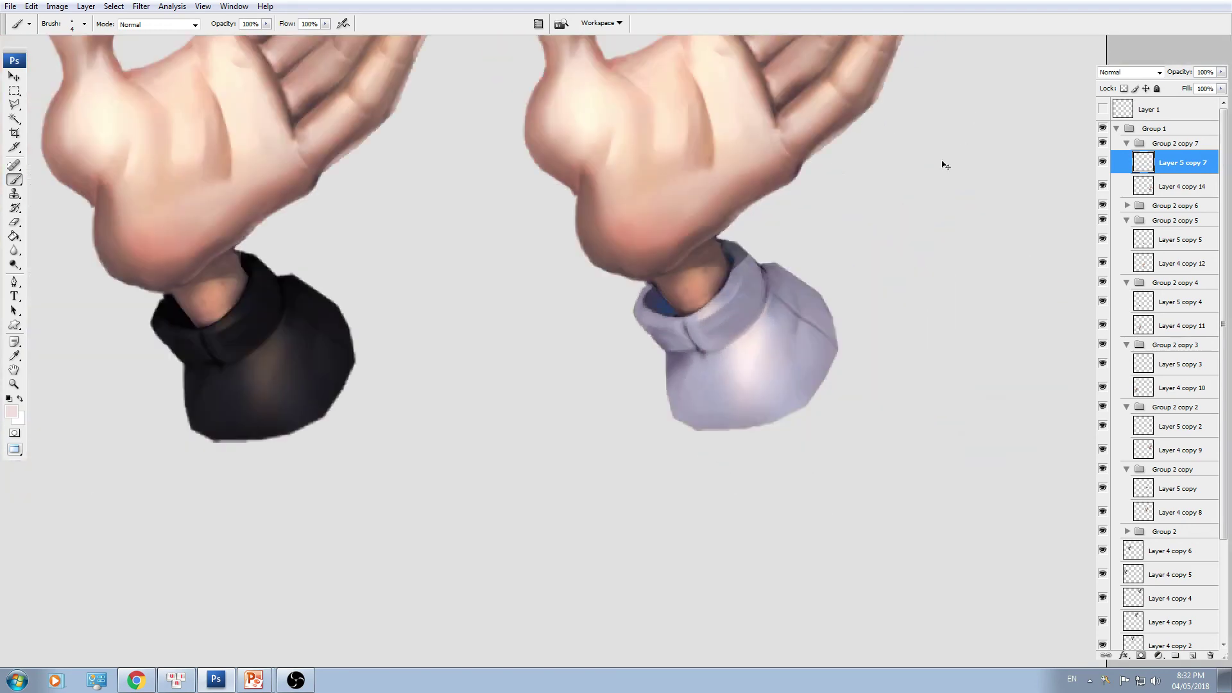
pyautogui.hotkey('ctrl', '+')
pyautogui.hotkey('ctrl', '+')
pyautogui.hotkey('ctrl', '+')
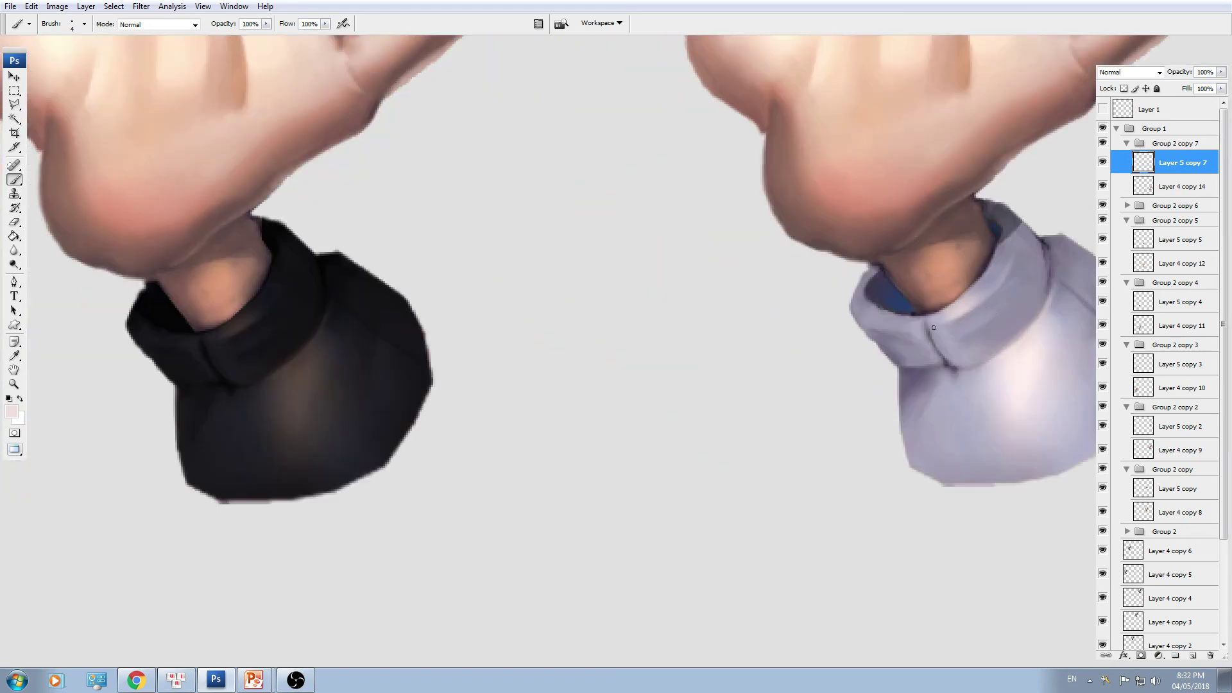
pyautogui.hotkey('ctrl', '+')
pyautogui.keyDown('alt'); pyautogui.click(992, 305); pyautogui.keyUp('alt')
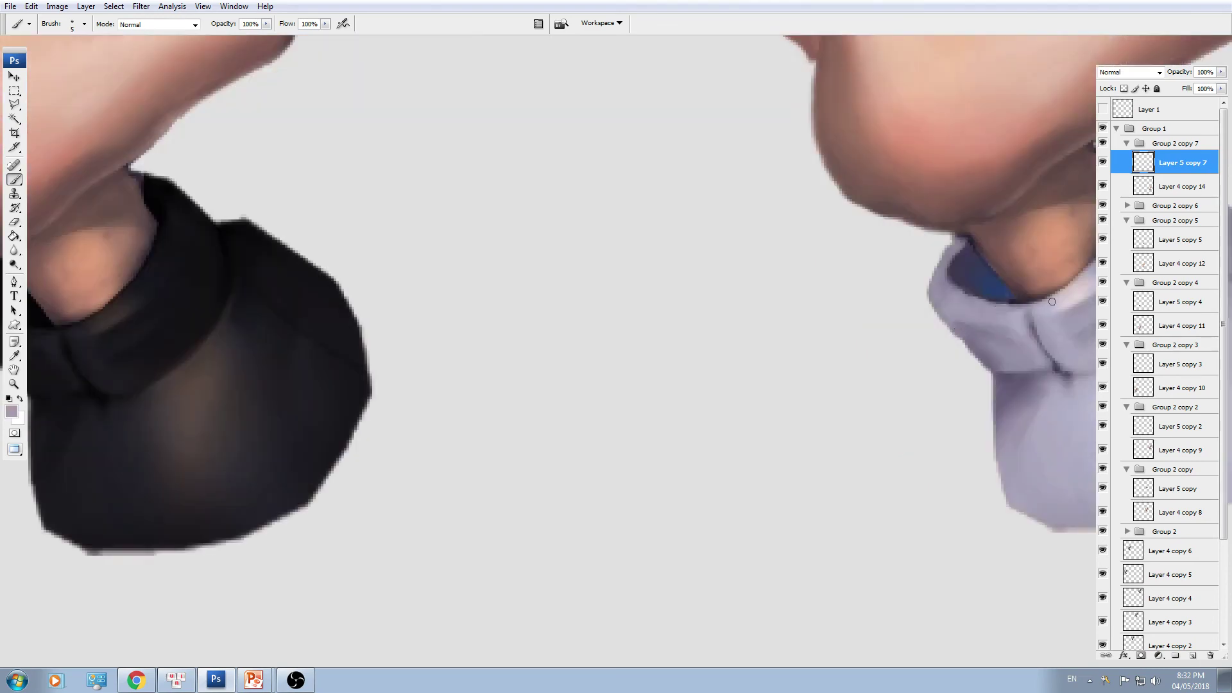
pyautogui.moveTo(1024, 312); pyautogui.dragTo(846, 267)
pyautogui.moveTo(917, 279); pyautogui.dragTo(925, 279)
pyautogui.keyDown('alt'); pyautogui.click(1013, 198); pyautogui.keyUp('alt')
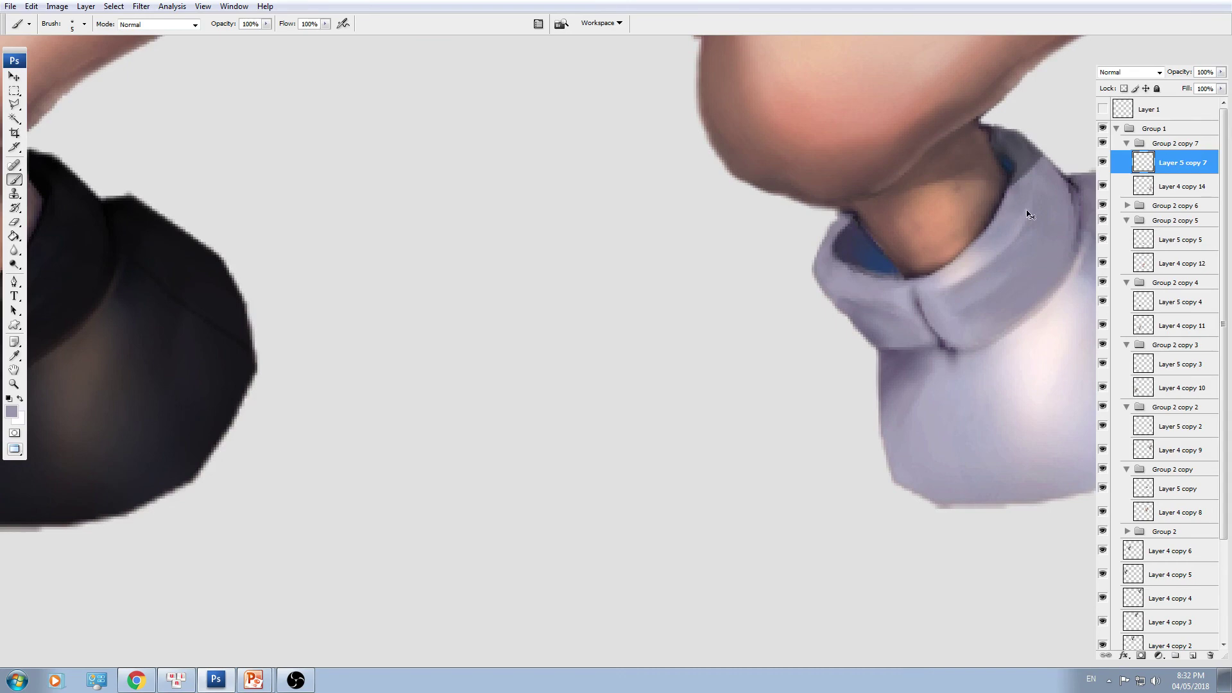
# - Reduce the saturation of the pale sleeve layer to about -19 with Hue/Saturation
pyautogui.hotkey('ctrl', '-')
pyautogui.hotkey('ctrl', '-')
pyautogui.hotkey('ctrl', '-')
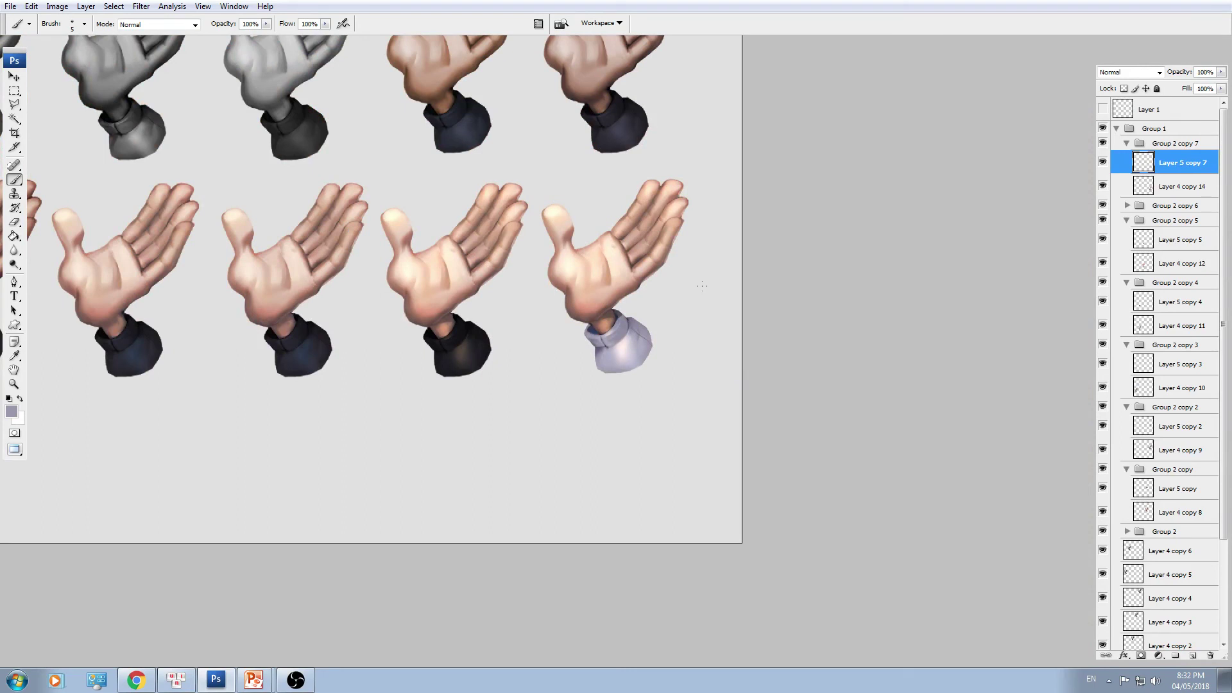
pyautogui.hotkey('ctrl', '+')
pyautogui.hotkey('ctrl', 'u')
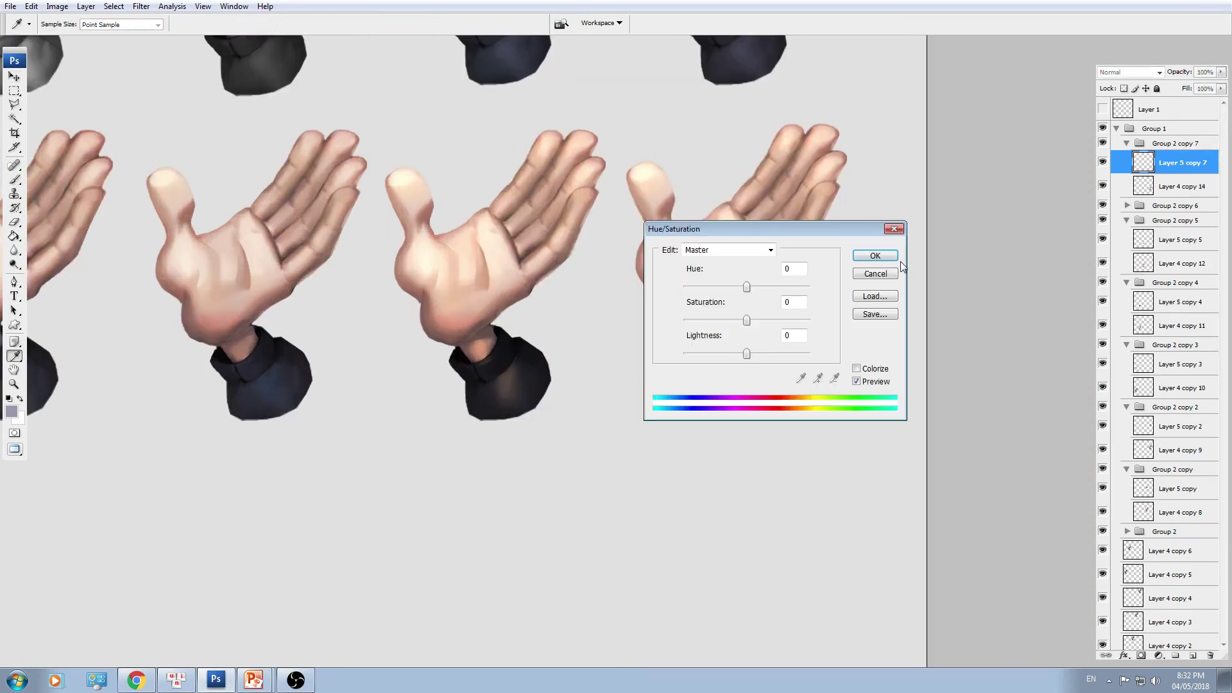
pyautogui.moveTo(806, 229); pyautogui.dragTo(1032, 282)
pyautogui.moveTo(971, 374); pyautogui.dragTo(962, 379)
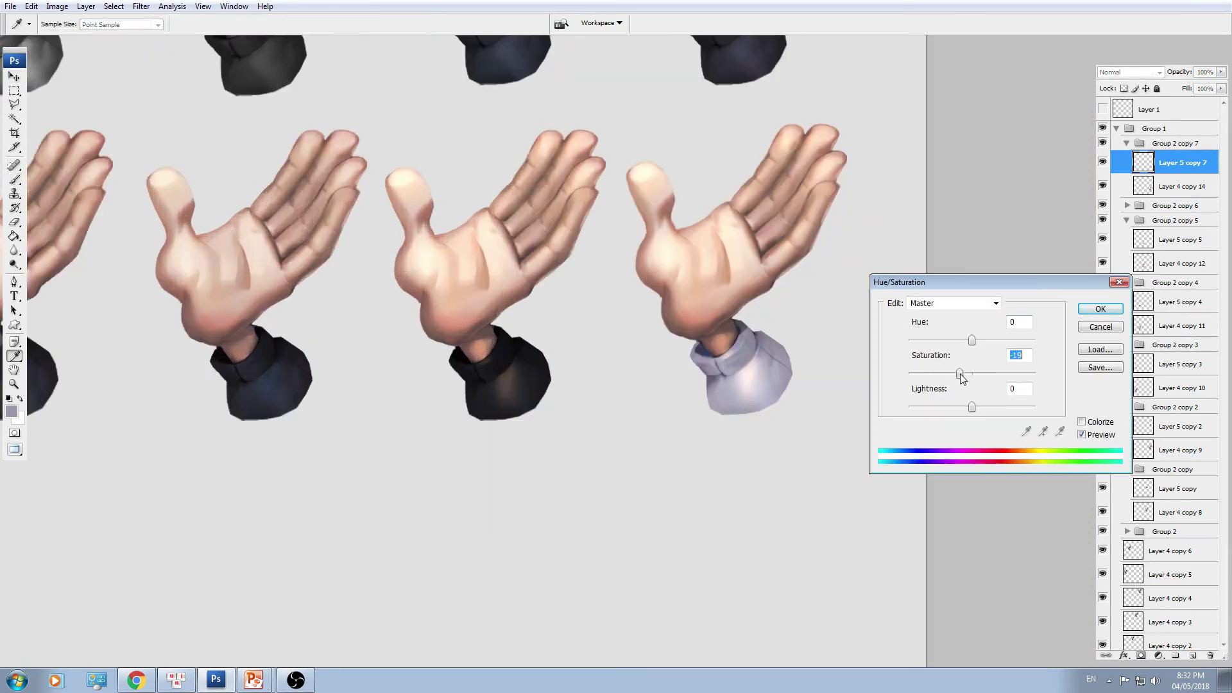
pyautogui.press('Return')
pyautogui.press('v')
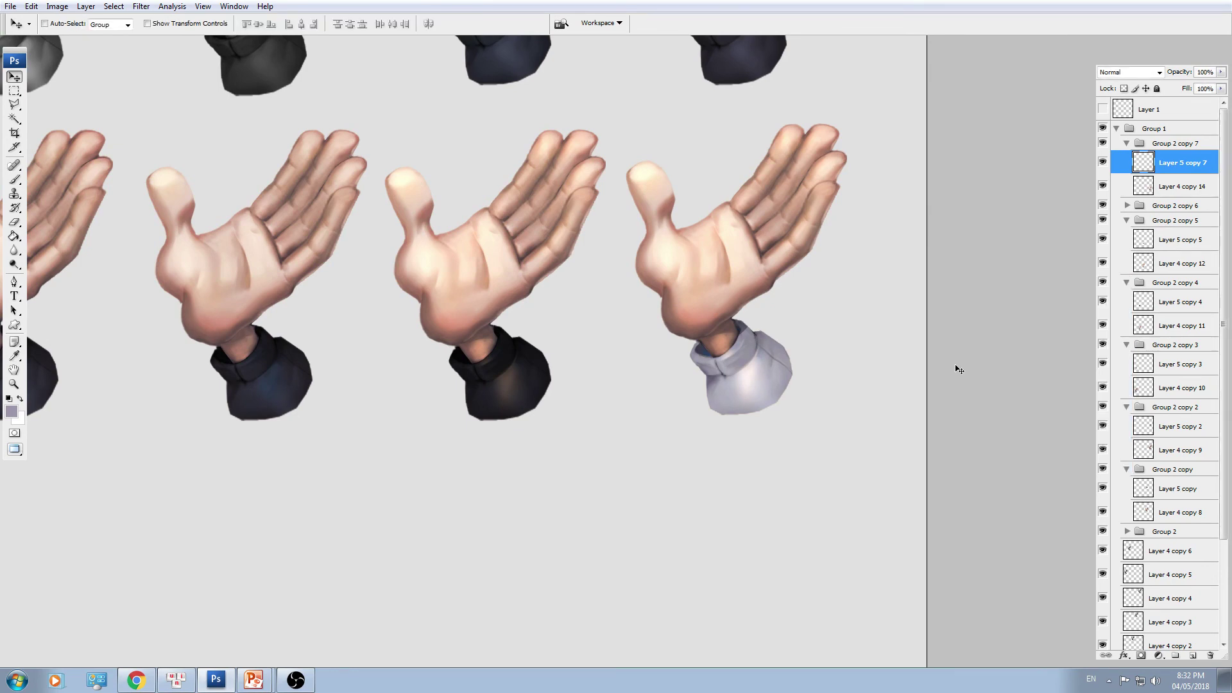
# - Set up the brush with a medium blue colour, Linear Dodge (Add) mode and 53% opacity
pyautogui.hotkey('ctrl', '+')
pyautogui.hotkey('ctrl', '+')
pyautogui.moveTo(963, 473); pyautogui.dragTo(418, 436)
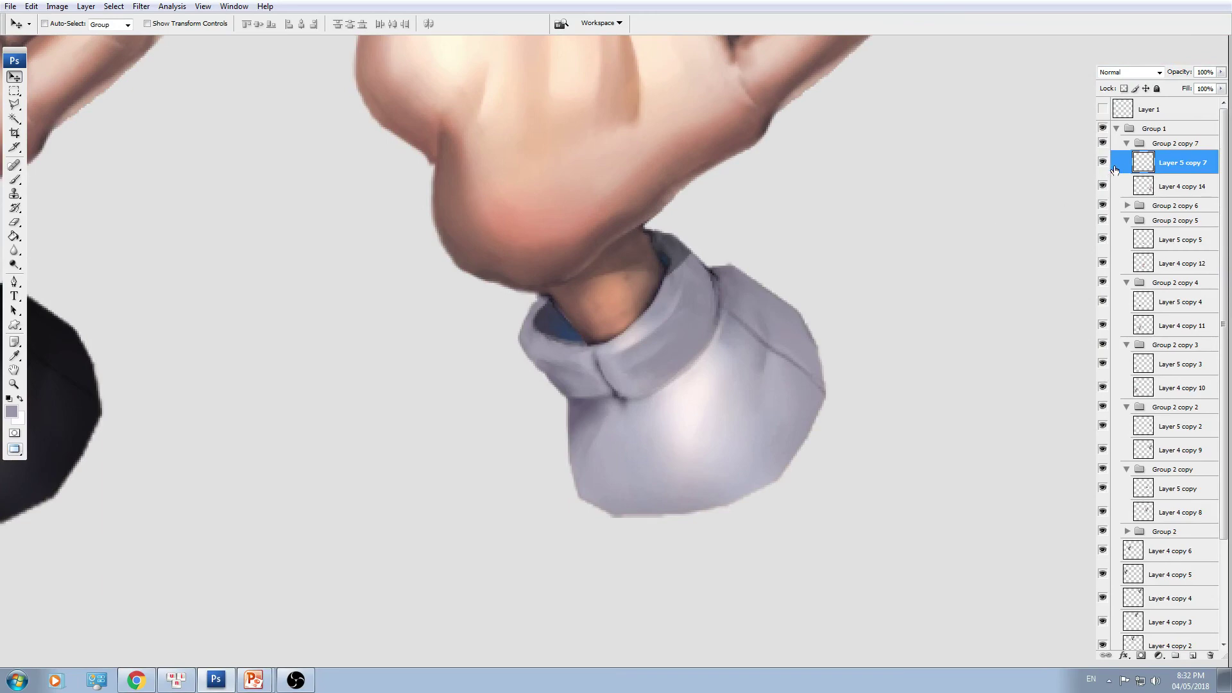
pyautogui.hotkey('ctrl', '-')
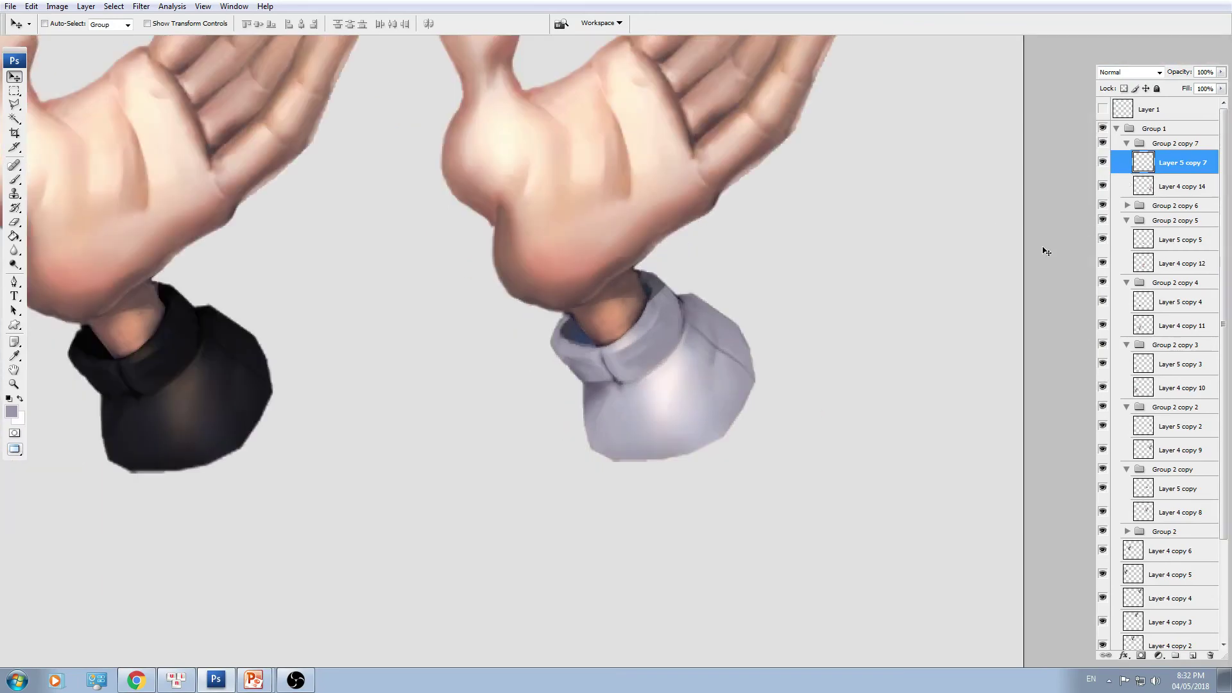
pyautogui.scroll(3, 815, 353)
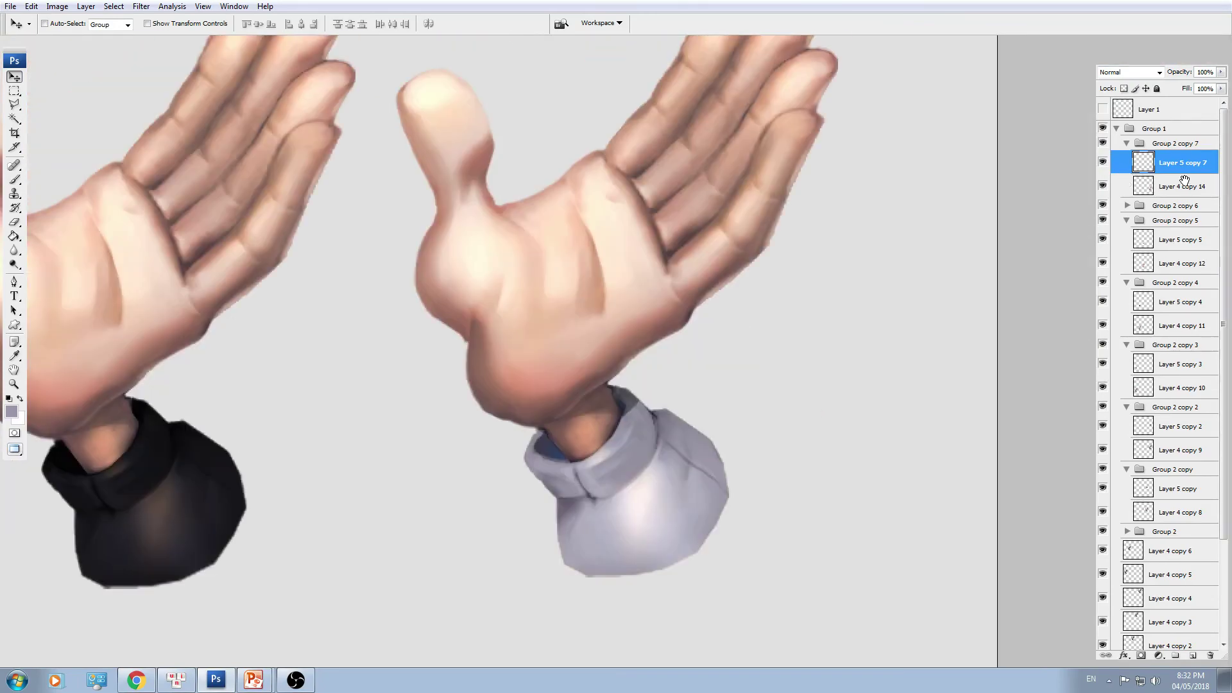
pyautogui.press('i')
pyautogui.click(11, 412)
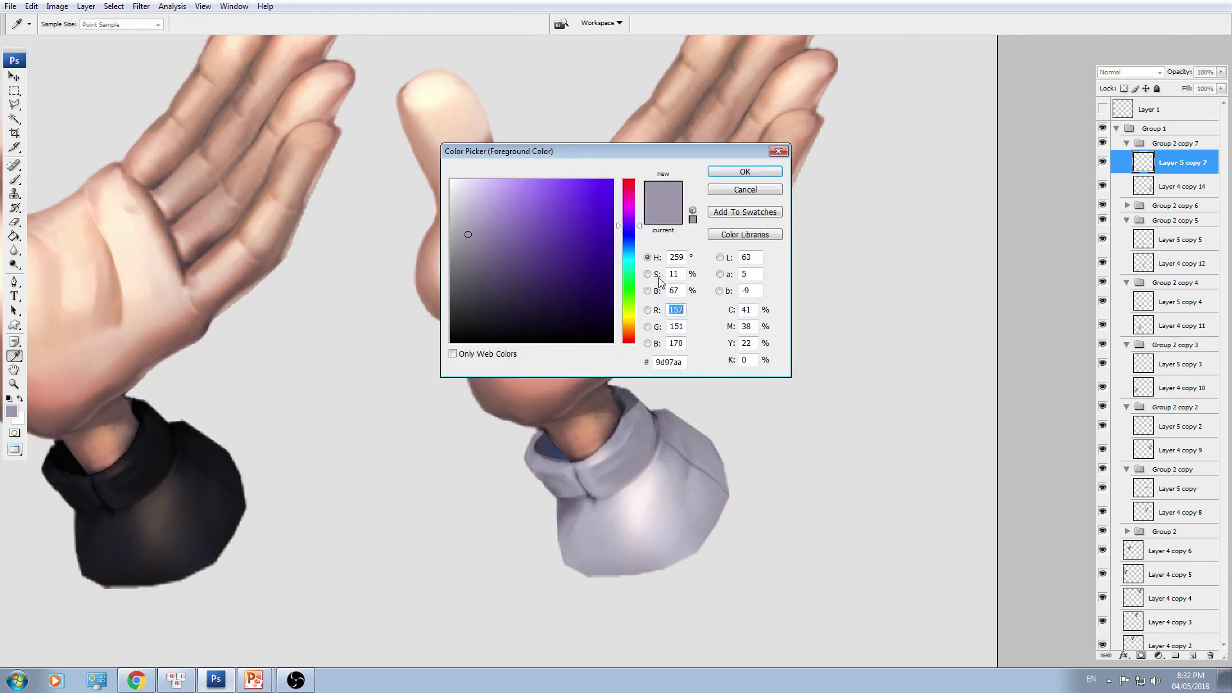
pyautogui.click(631, 253)
pyautogui.moveTo(580, 259); pyautogui.dragTo(584, 229)
pyautogui.press('Return')
pyautogui.press('b')
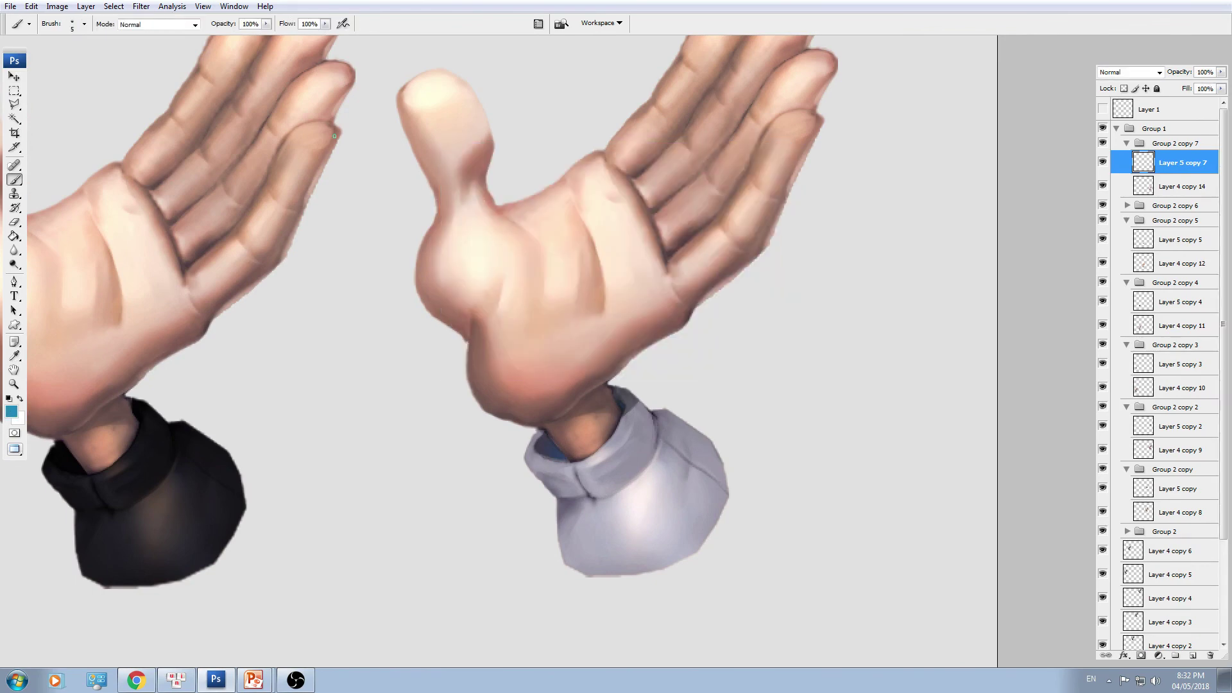
pyautogui.click(181, 25)
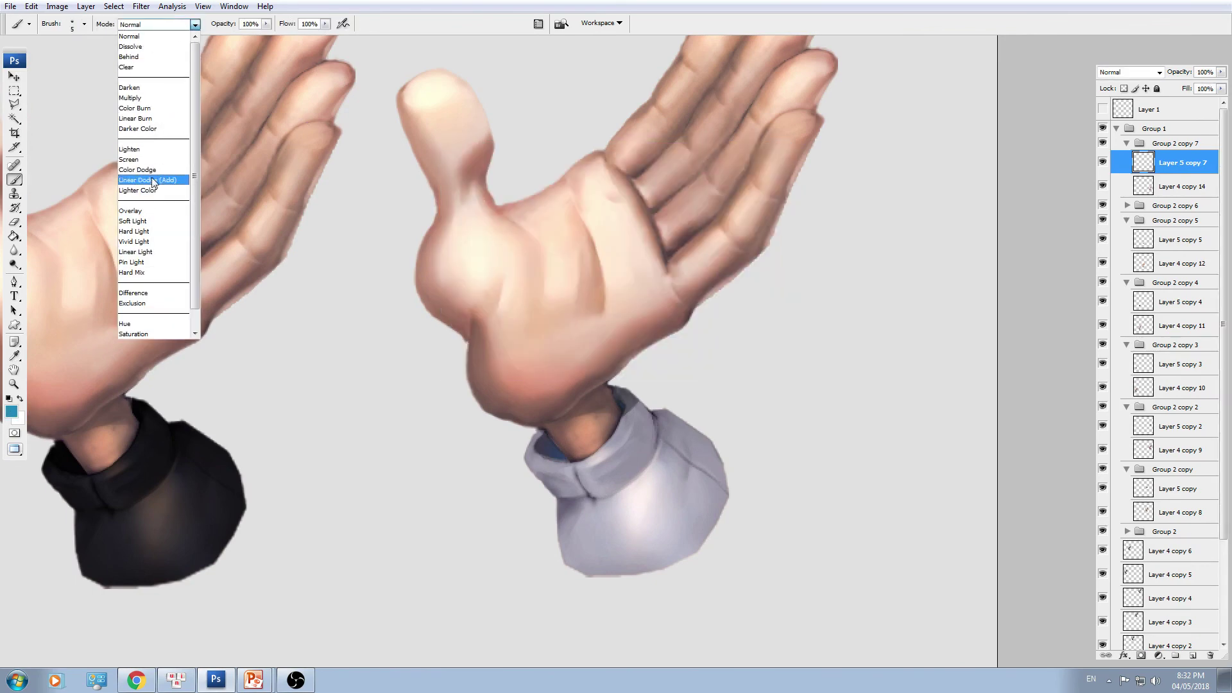
pyautogui.click(155, 180)
pyautogui.click(266, 25)
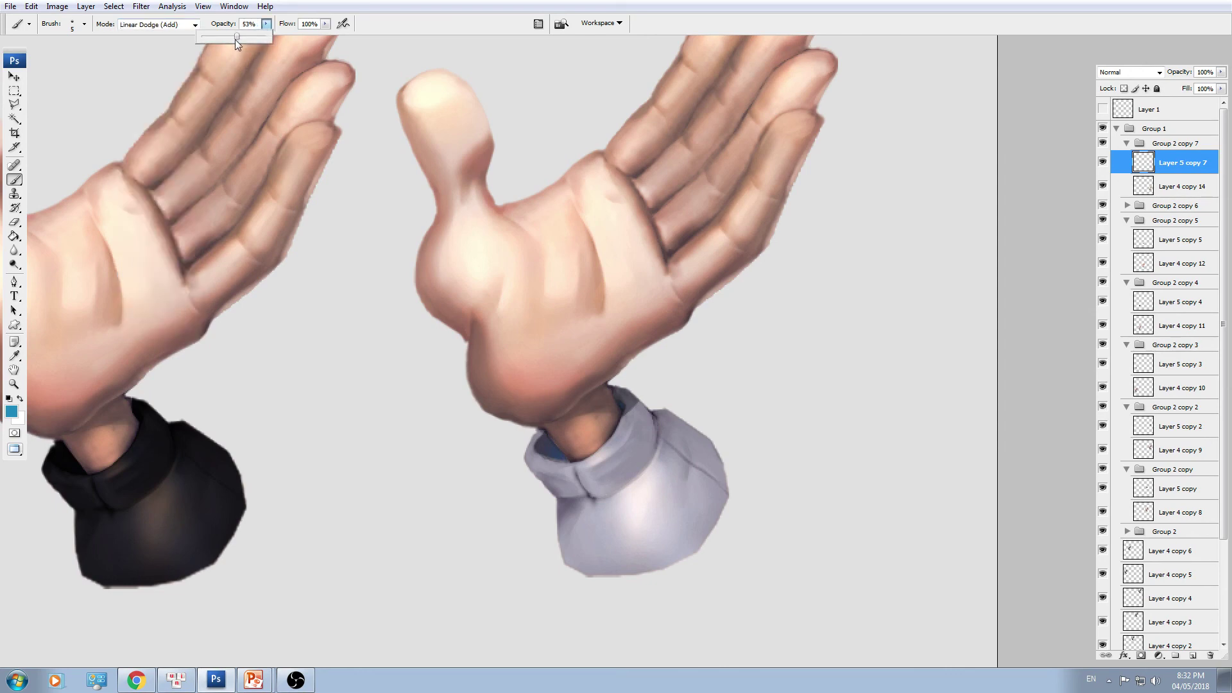
# - Paint a blue rim light along the cuff's outer edge and the pale sleeve's shoulder, enlarging the brush up to 30 px
pyautogui.hotkey('ctrl', '+')
pyautogui.moveTo(726, 468); pyautogui.dragTo(593, 290)
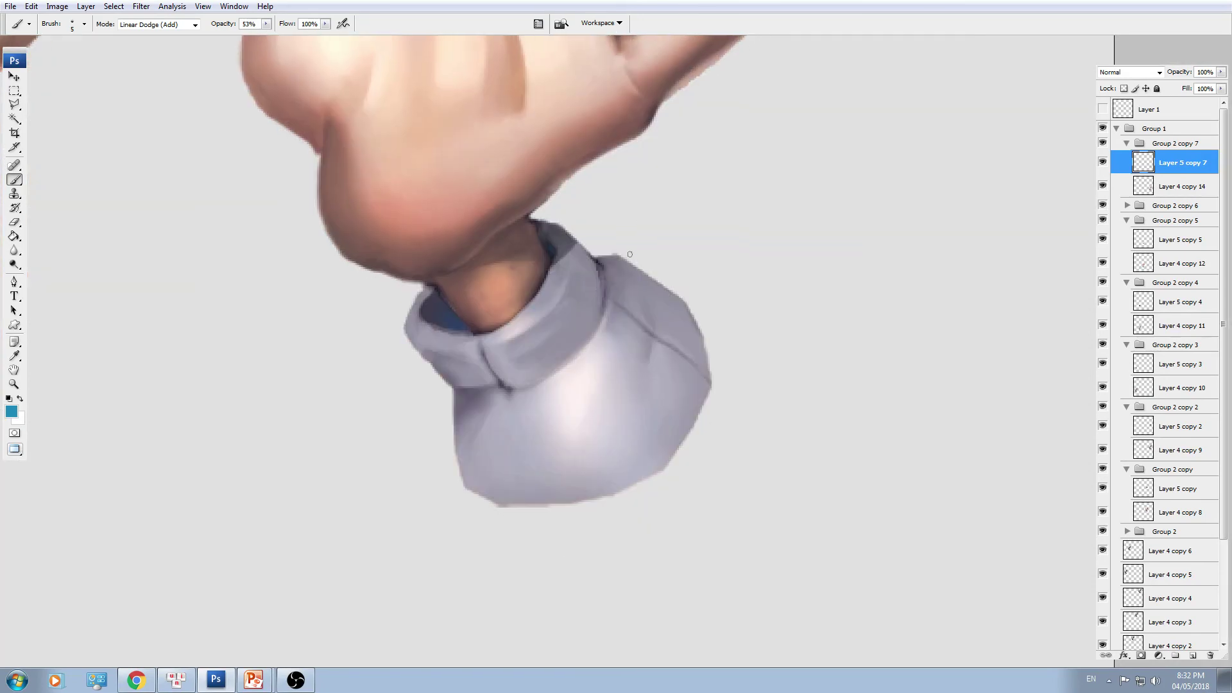
pyautogui.hotkey('ctrl', '+')
pyautogui.press(']')
pyautogui.press(']')
pyautogui.press(']')
pyautogui.press(']')
pyautogui.moveTo(577, 197); pyautogui.dragTo(605, 231)
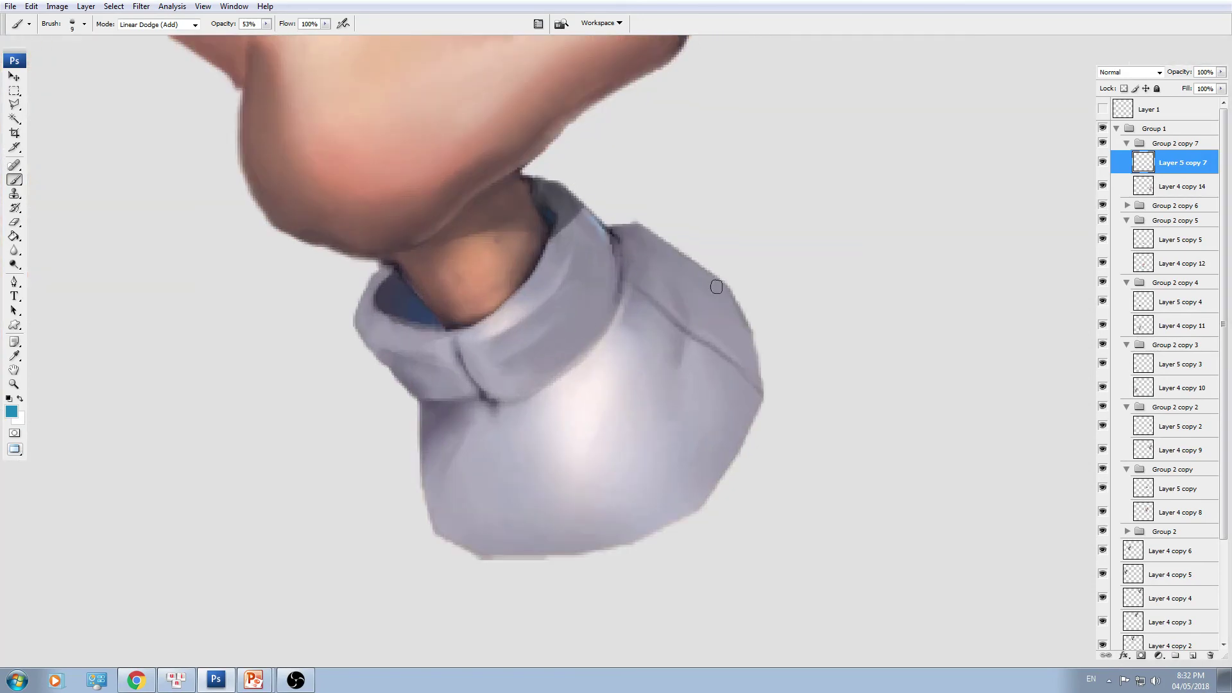
pyautogui.press(']')
pyautogui.press(']')
pyautogui.moveTo(731, 296); pyautogui.dragTo(666, 250)
pyautogui.press(']')
pyautogui.moveTo(738, 318); pyautogui.dragTo(691, 265)
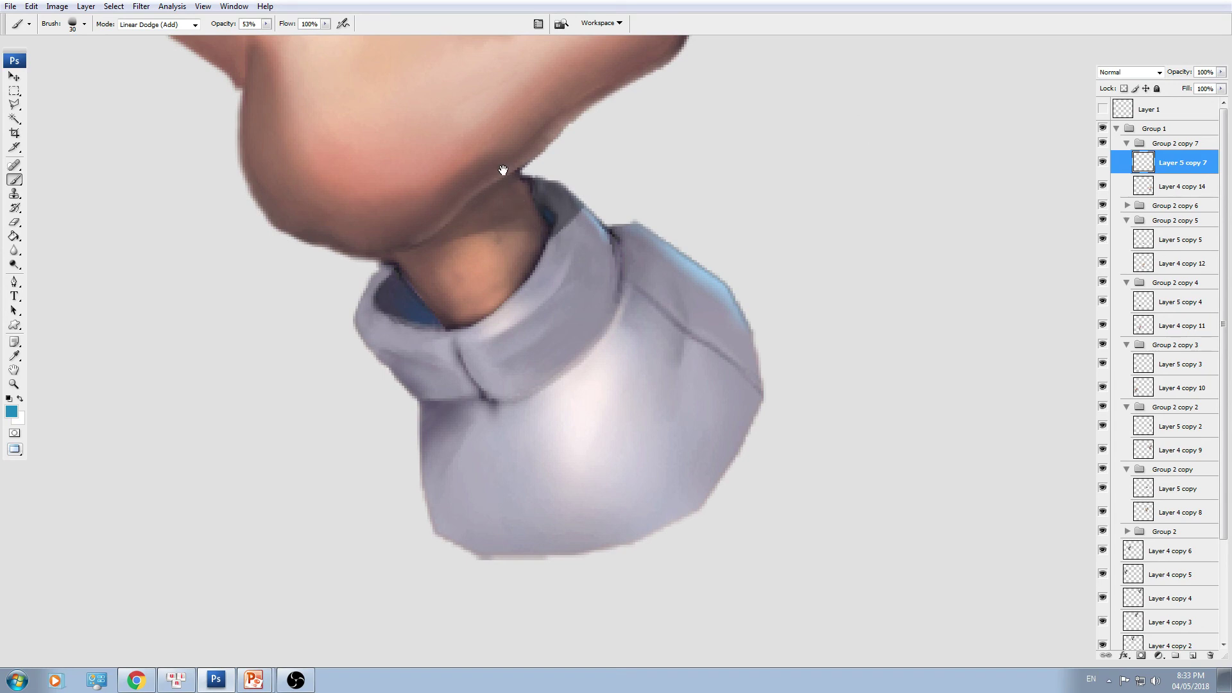
# - Select the hand layer Layer 4 copy 14, load its outline as a selection and hide the selection edges
pyautogui.moveTo(503, 169); pyautogui.dragTo(621, 327)
pyautogui.press('v')
pyautogui.keyDown('ctrl'); pyautogui.click(719, 227); pyautogui.keyUp('ctrl')
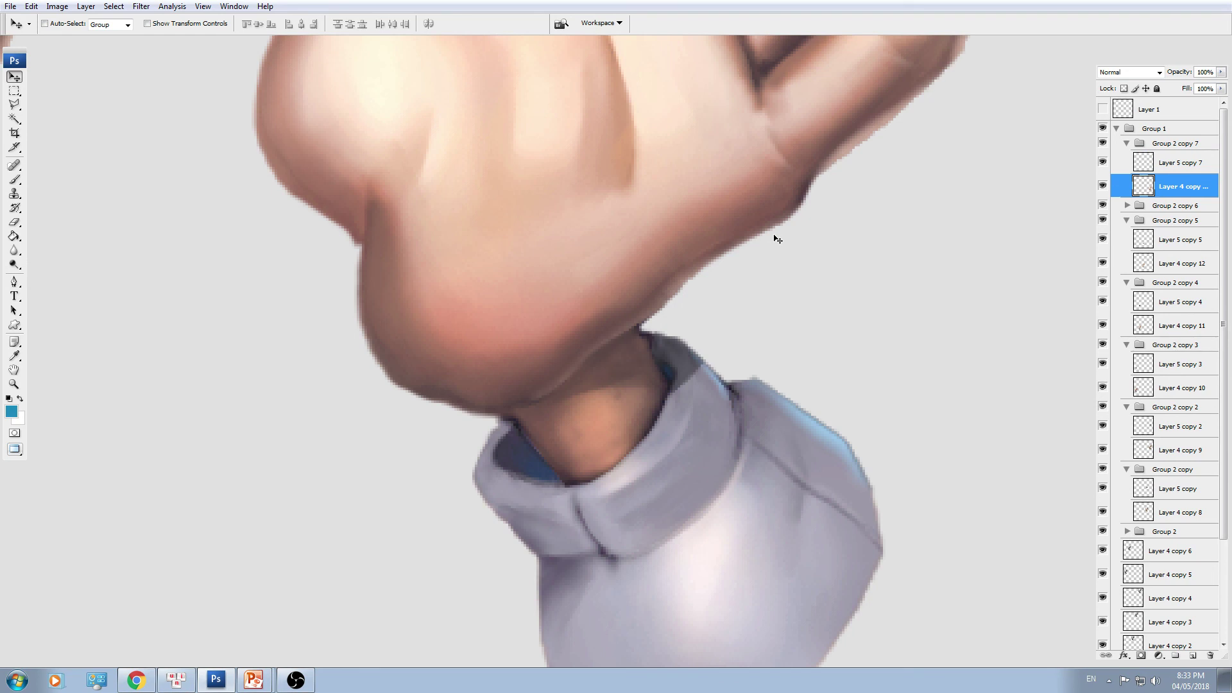
pyautogui.keyDown('ctrl'); pyautogui.click(1144, 188); pyautogui.keyUp('ctrl')
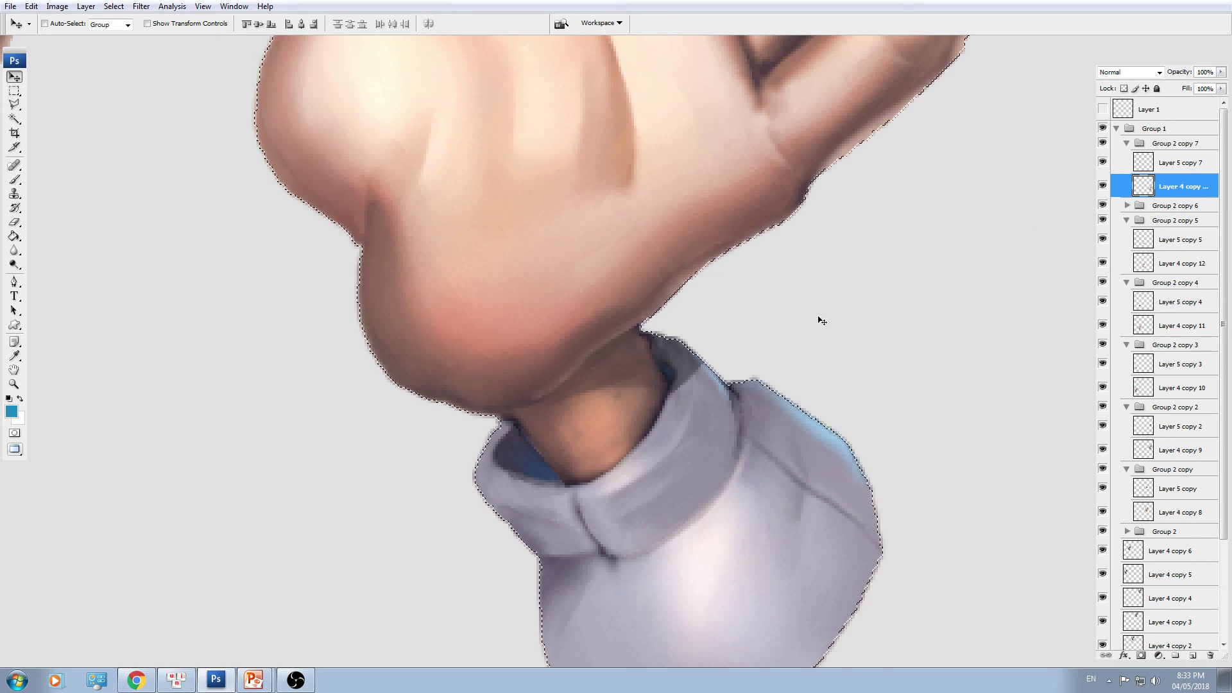
pyautogui.hotkey('ctrl', 'h')
# - Paint blue rim light on the wrist side inside the cuff and along the palm's edge above the wrist with a small brush
pyautogui.press('b')
pyautogui.press('[')
pyautogui.press('[')
pyautogui.press('[')
pyautogui.press('[')
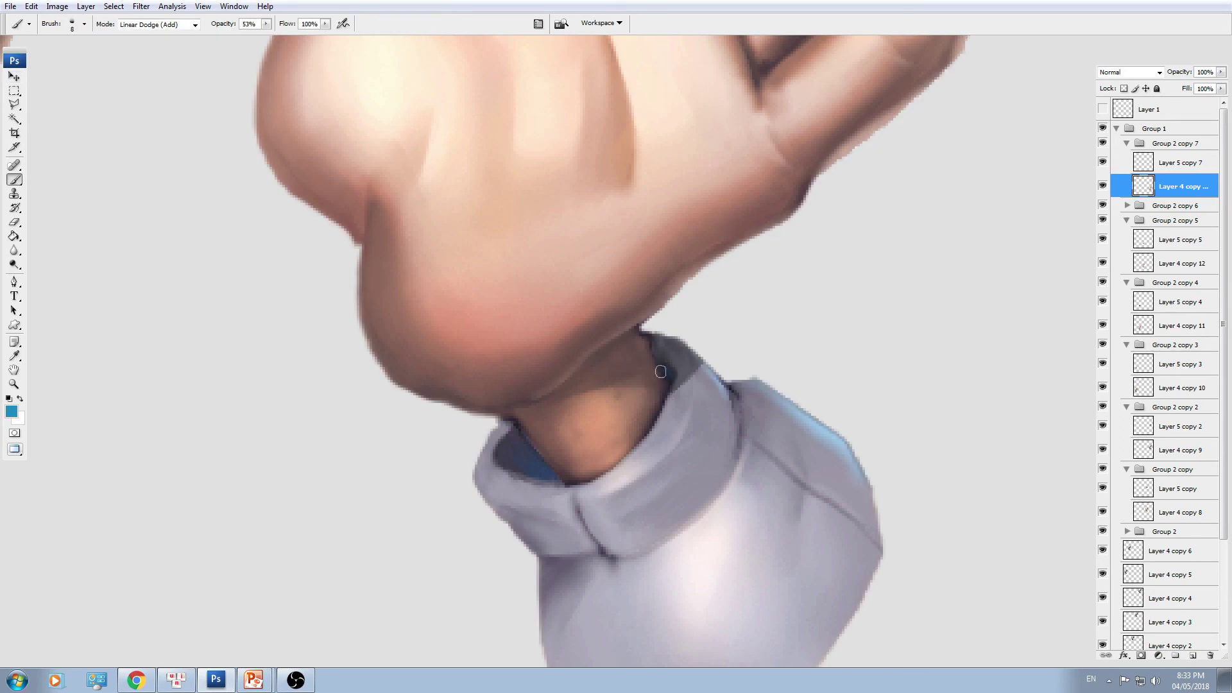
pyautogui.press('[')
pyautogui.press('[')
pyautogui.press(']')
pyautogui.press(']')
pyautogui.press(']')
pyautogui.moveTo(543, 391)
pyautogui.mouseDown()
pyautogui.moveTo(618, 339)
pyautogui.moveTo(604, 348)
pyautogui.mouseUp()
pyautogui.press(']')
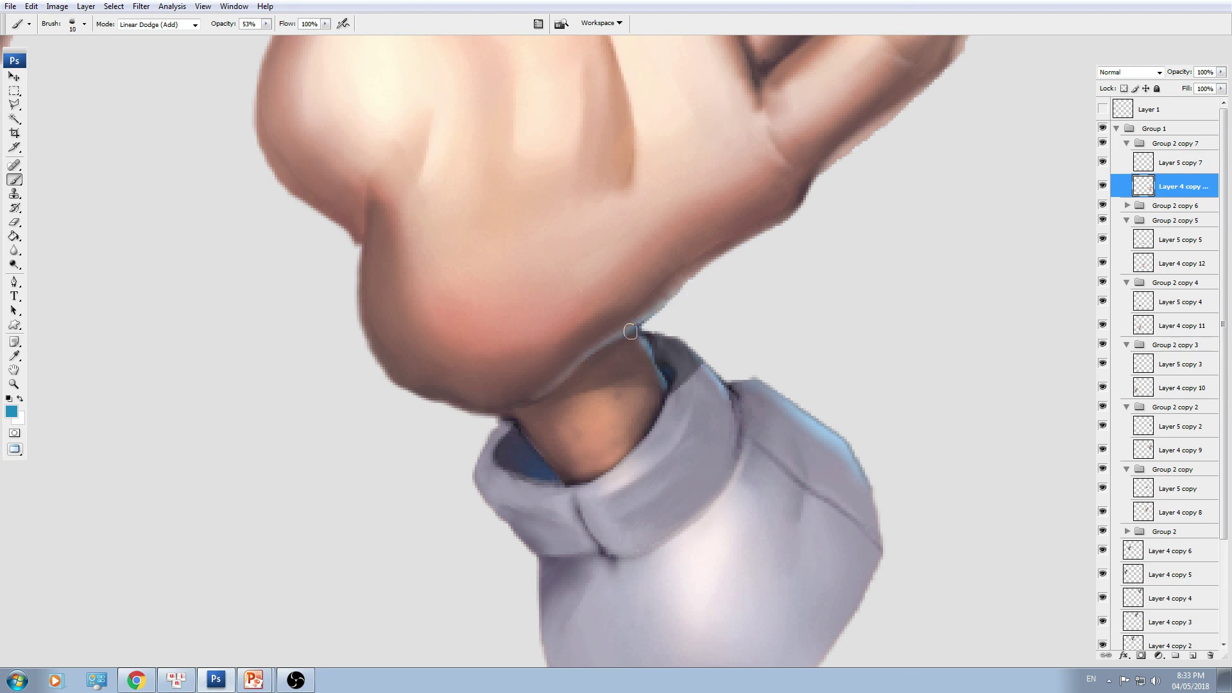
# - Extend the blue rim light along the palm's lower edge and the little finger's outer edge with a 10 to 20 px brush
pyautogui.moveTo(631, 331); pyautogui.dragTo(793, 215)
pyautogui.moveTo(841, 161)
pyautogui.mouseDown()
pyautogui.moveTo(728, 272)
pyautogui.moveTo(778, 236)
pyautogui.mouseUp()
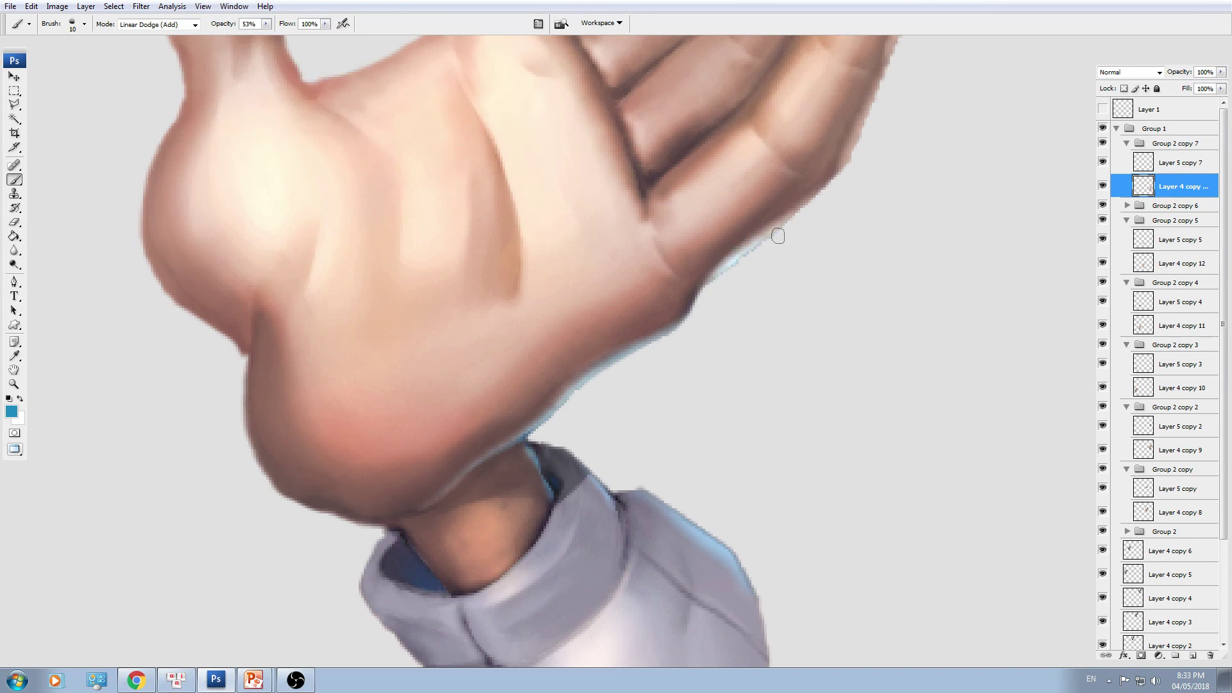
pyautogui.moveTo(778, 236); pyautogui.dragTo(842, 173)
pyautogui.moveTo(908, 63); pyautogui.dragTo(774, 278)
pyautogui.moveTo(705, 385); pyautogui.dragTo(799, 179)
pyautogui.press(']')
pyautogui.moveTo(763, 282); pyautogui.dragTo(801, 183)
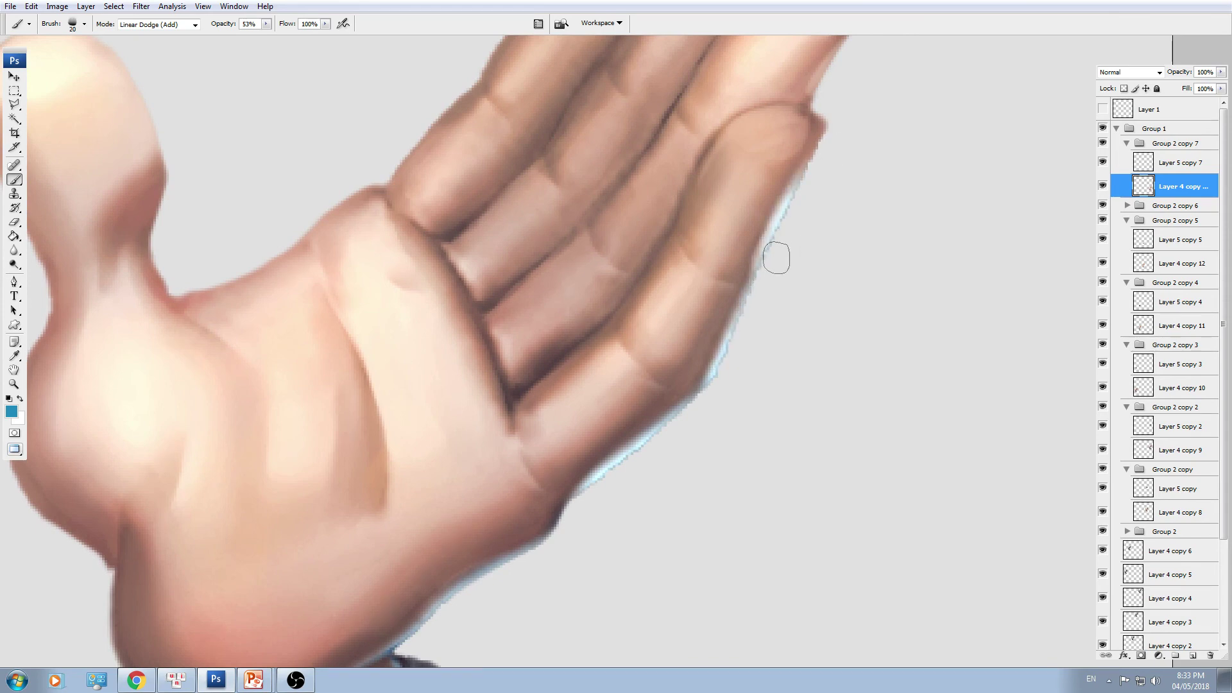
pyautogui.moveTo(777, 258); pyautogui.dragTo(818, 160)
# - Add thin blue rim light to the outer edges of the ring and middle fingertips with a 9 px brush
pyautogui.scroll(-1, 857, 158)
pyautogui.press('[')
pyautogui.press('[')
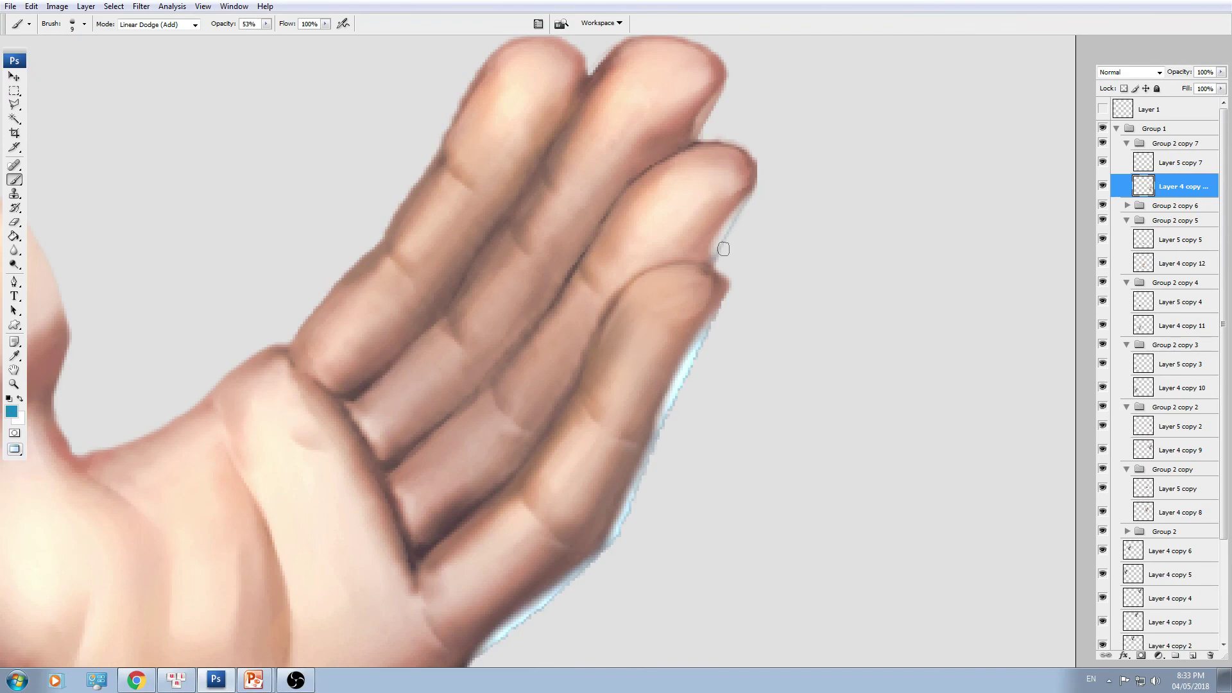
pyautogui.moveTo(721, 253); pyautogui.dragTo(733, 222)
pyautogui.moveTo(702, 135)
pyautogui.mouseDown()
pyautogui.moveTo(718, 90)
pyautogui.moveTo(714, 104)
pyautogui.mouseUp()
pyautogui.press('[')
pyautogui.scroll(-2, 664, 349)
pyautogui.moveTo(601, 430); pyautogui.dragTo(735, 240)
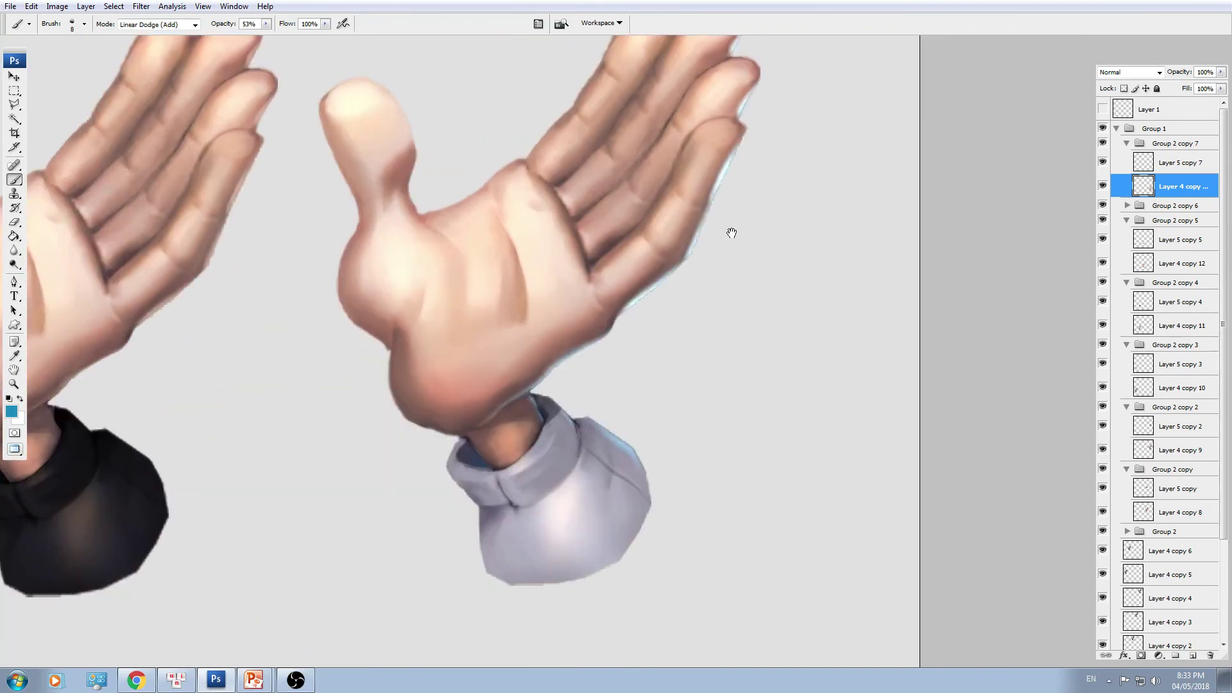
# - Strengthen the blue rim light along the palm's lower edge with a 15 px brush
pyautogui.scroll(1, 735, 239)
pyautogui.press(']')
pyautogui.press(']')
pyautogui.press(']')
pyautogui.moveTo(567, 412); pyautogui.dragTo(756, 263)
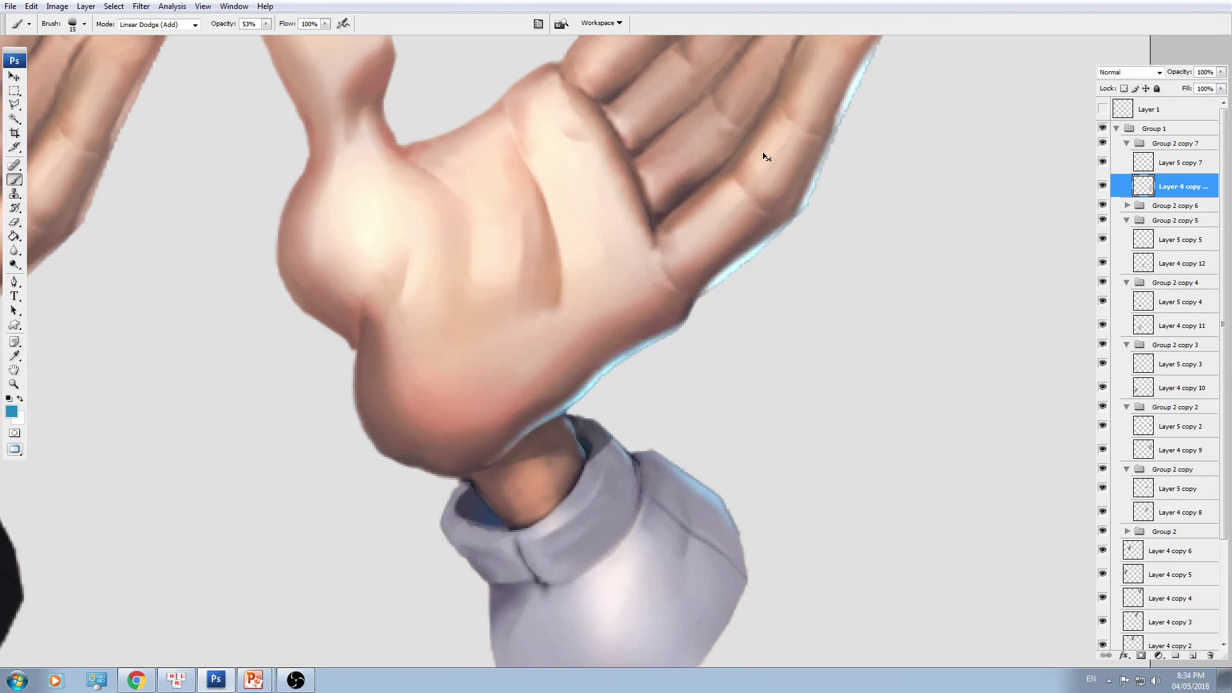
# - Trim the rough blue rim along the palm and little finger with a 3 to 4 px eraser
pyautogui.hotkey('ctrl', '+')
pyautogui.moveTo(881, 269); pyautogui.dragTo(761, 361)
pyautogui.press('e')
pyautogui.moveTo(776, 260); pyautogui.dragTo(693, 327)
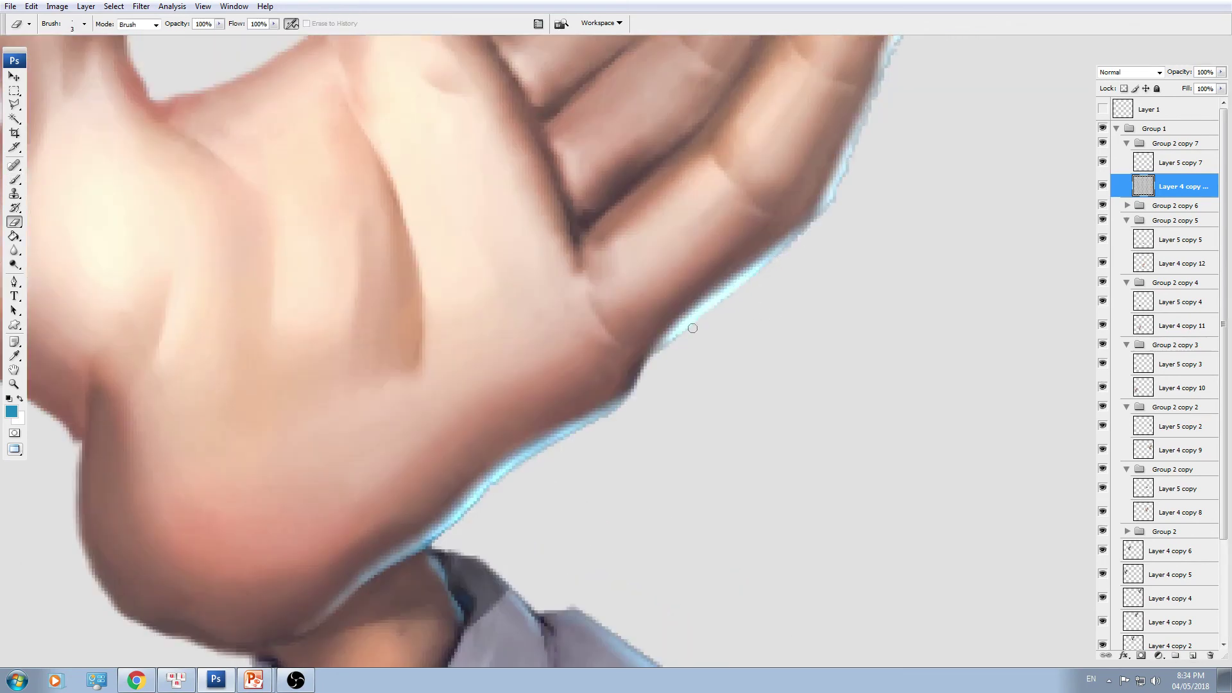
pyautogui.press(']')
pyautogui.moveTo(856, 160)
pyautogui.mouseDown()
pyautogui.moveTo(811, 226)
pyautogui.moveTo(767, 257)
pyautogui.moveTo(765, 347)
pyautogui.mouseUp()
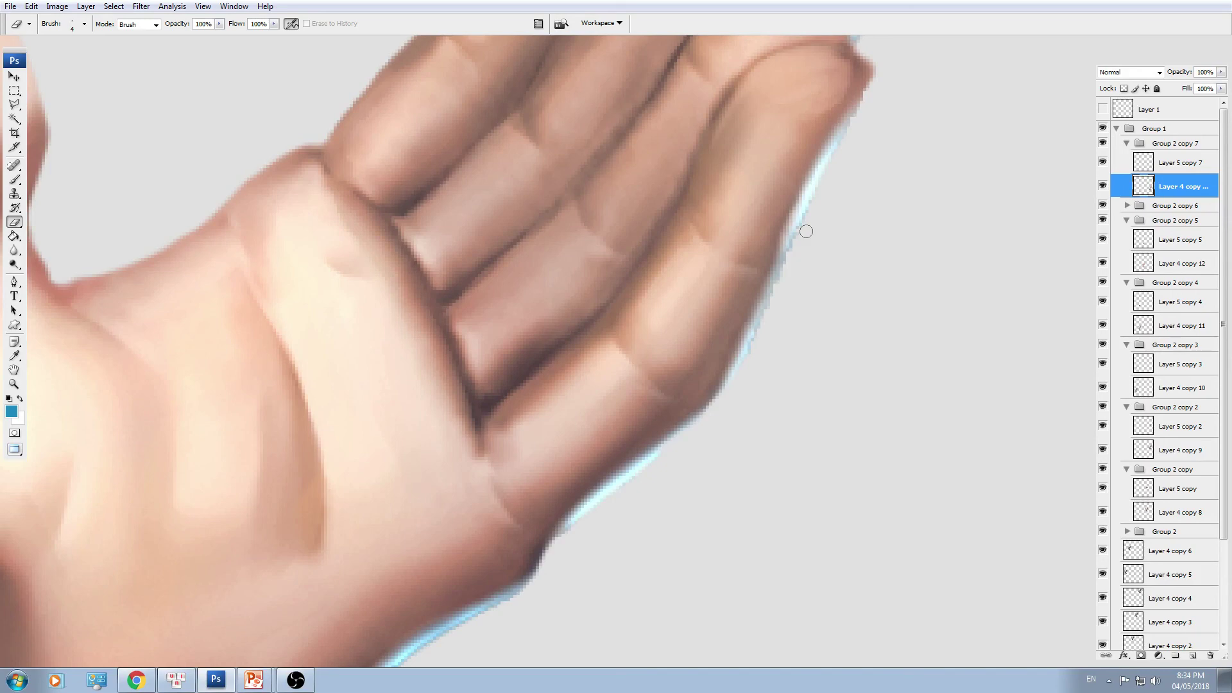
pyautogui.moveTo(806, 231); pyautogui.dragTo(784, 277)
# - Paint a blue rim light on the thumb's inner edge beside its dark shadow with a 10 px brush
pyautogui.hotkey('ctrl', '-')
pyautogui.moveTo(154, 228); pyautogui.dragTo(382, 229)
pyautogui.press('b')
pyautogui.press(']')
pyautogui.press(']')
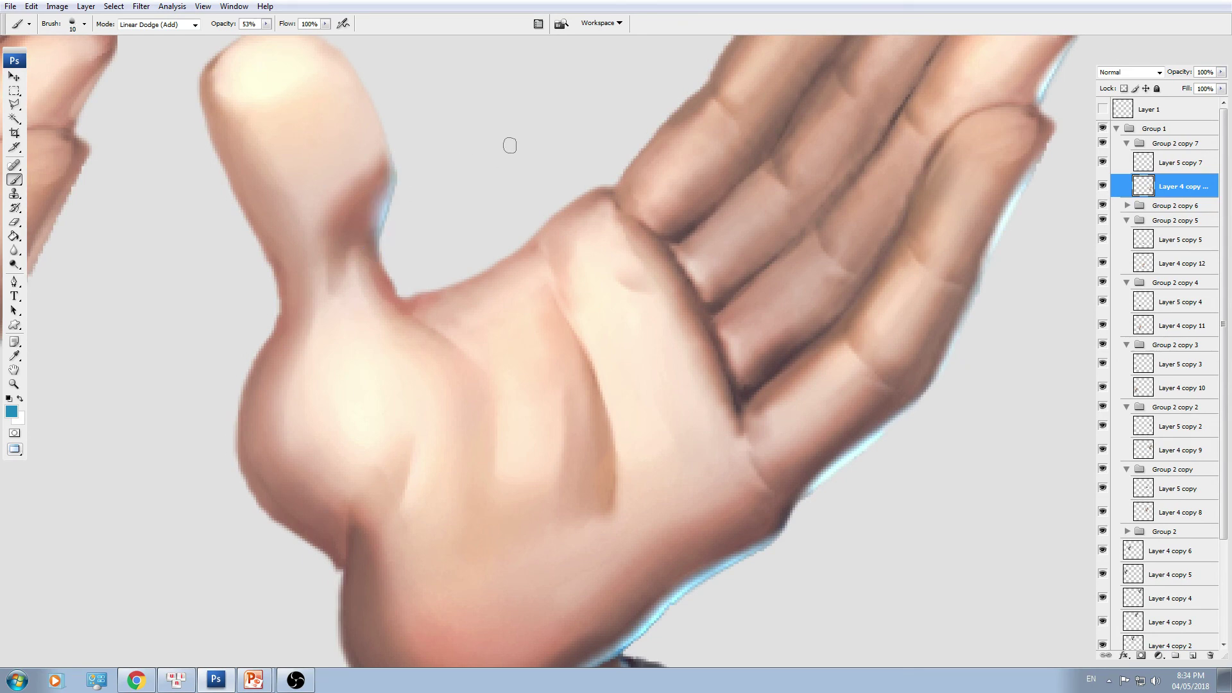
pyautogui.moveTo(393, 194); pyautogui.dragTo(450, 225)
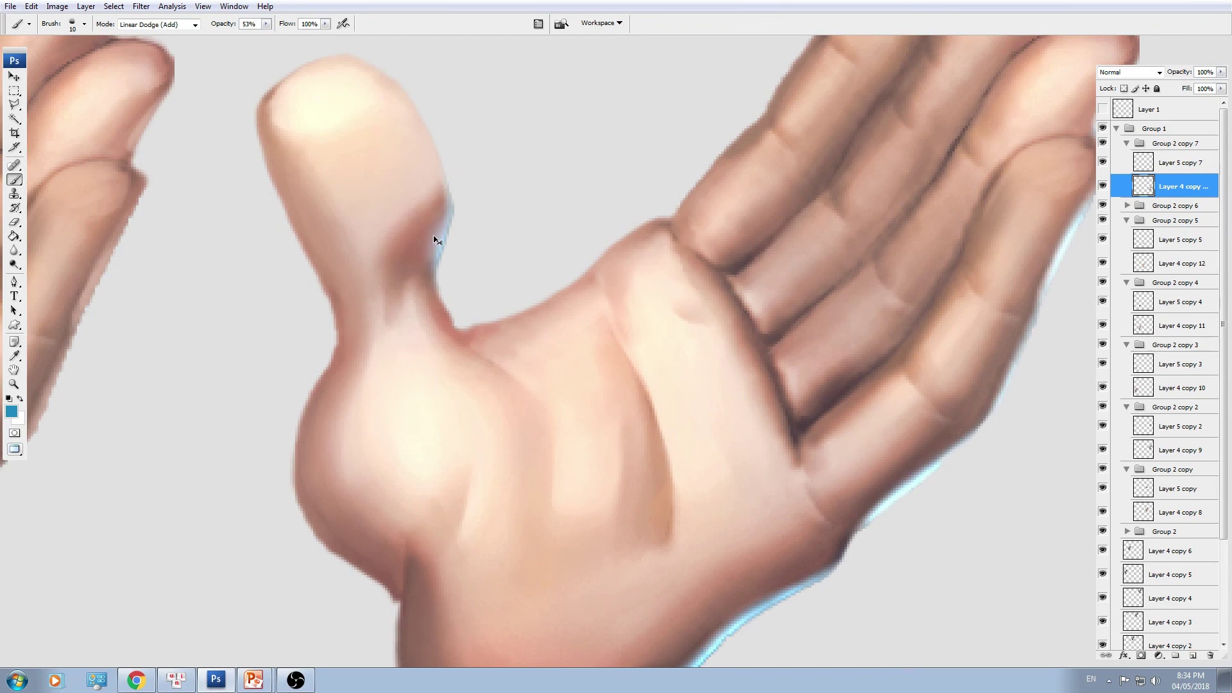
pyautogui.hotkey('ctrl', '+')
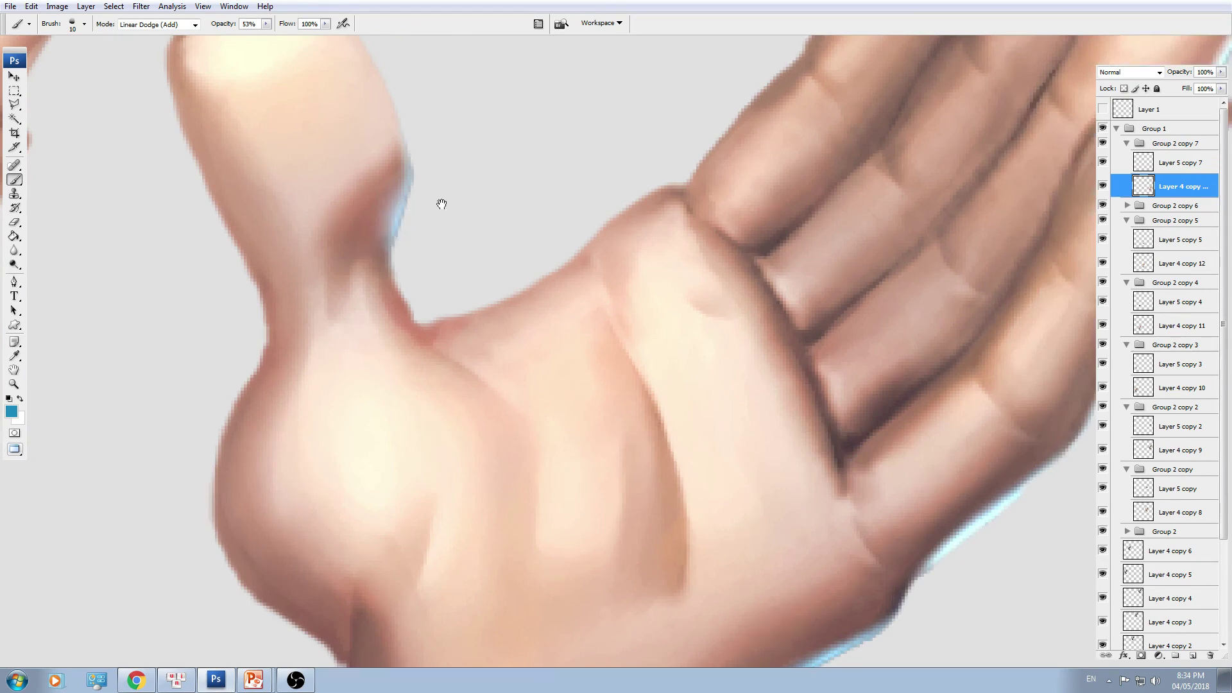
pyautogui.moveTo(441, 204); pyautogui.dragTo(509, 300)
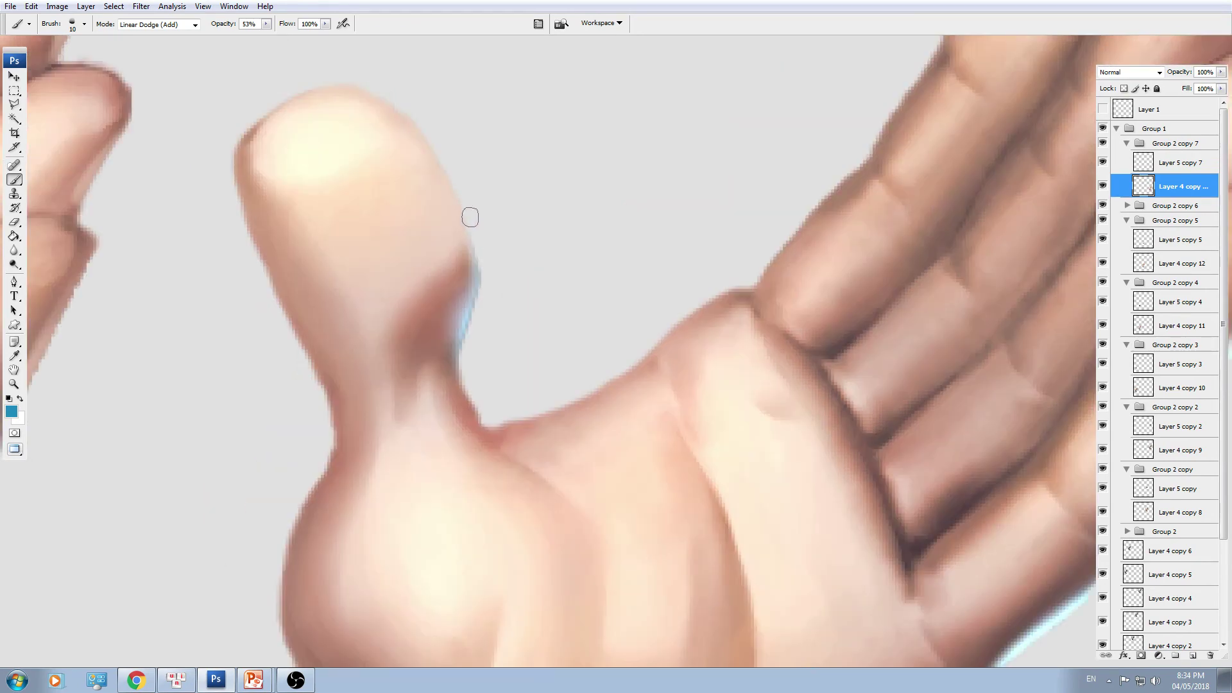
# - Touch up the thumb's edge above the blue rim with a sampled reddish skin tone in Normal brush mode
pyautogui.click(195, 25)
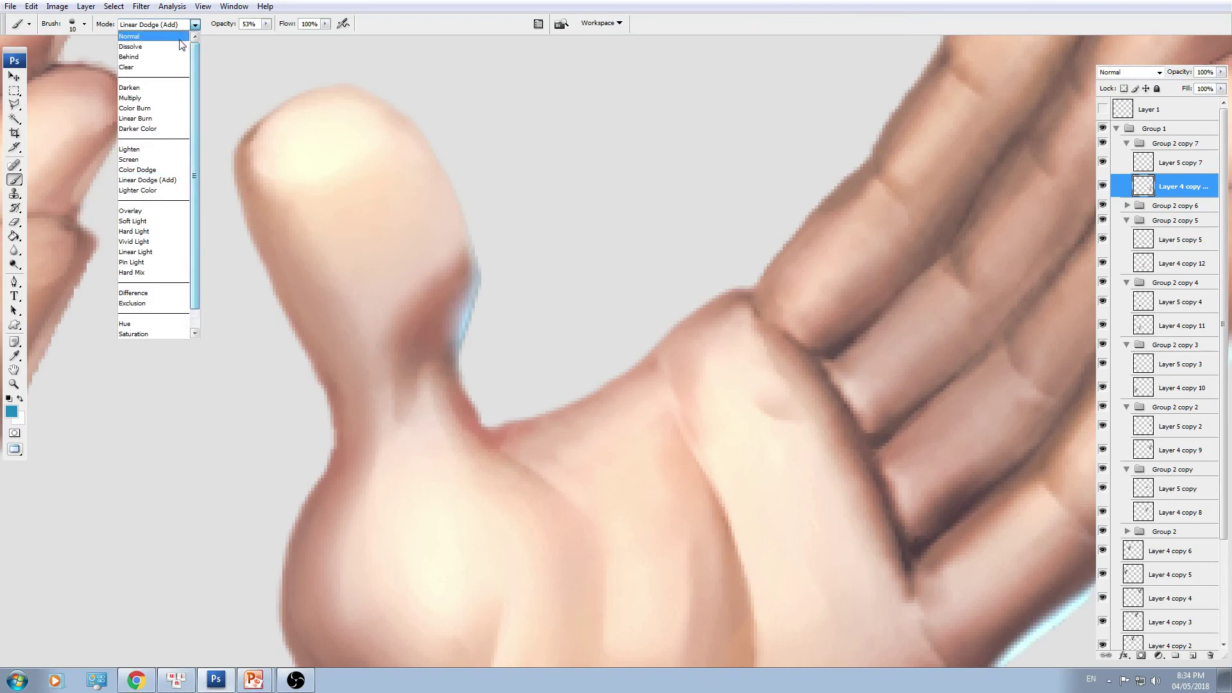
pyautogui.click(180, 38)
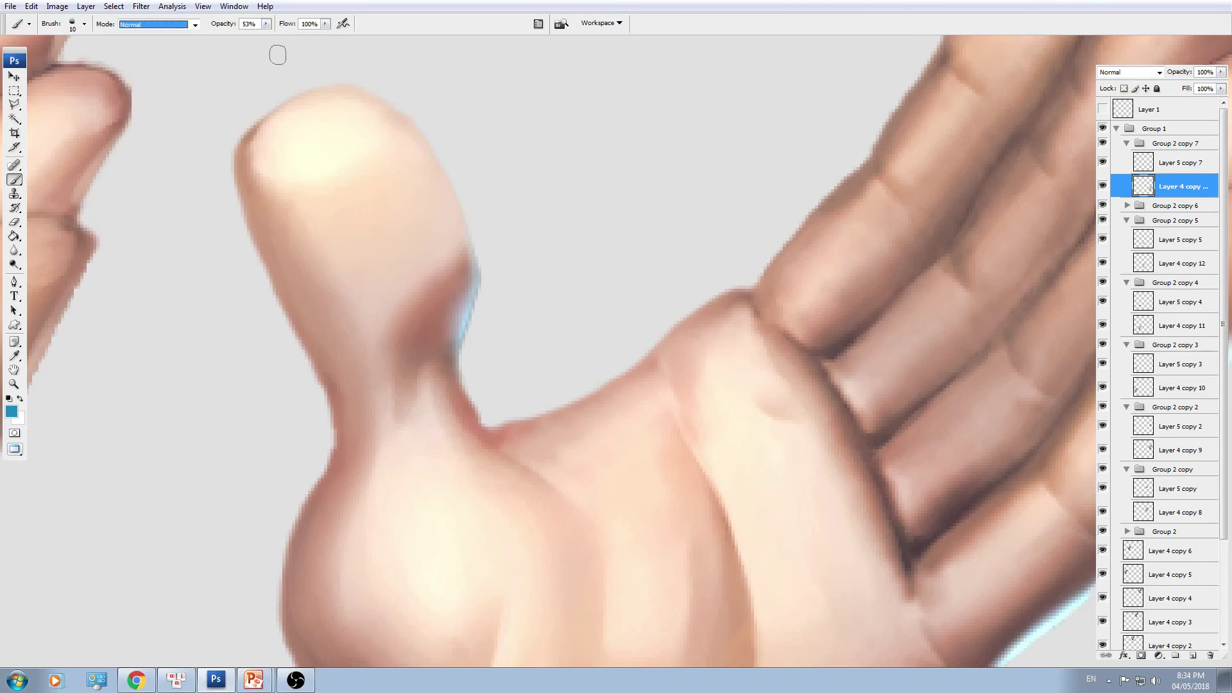
pyautogui.keyDown('alt'); pyautogui.click(449, 292); pyautogui.keyUp('alt')
pyautogui.moveTo(455, 273); pyautogui.dragTo(452, 214)
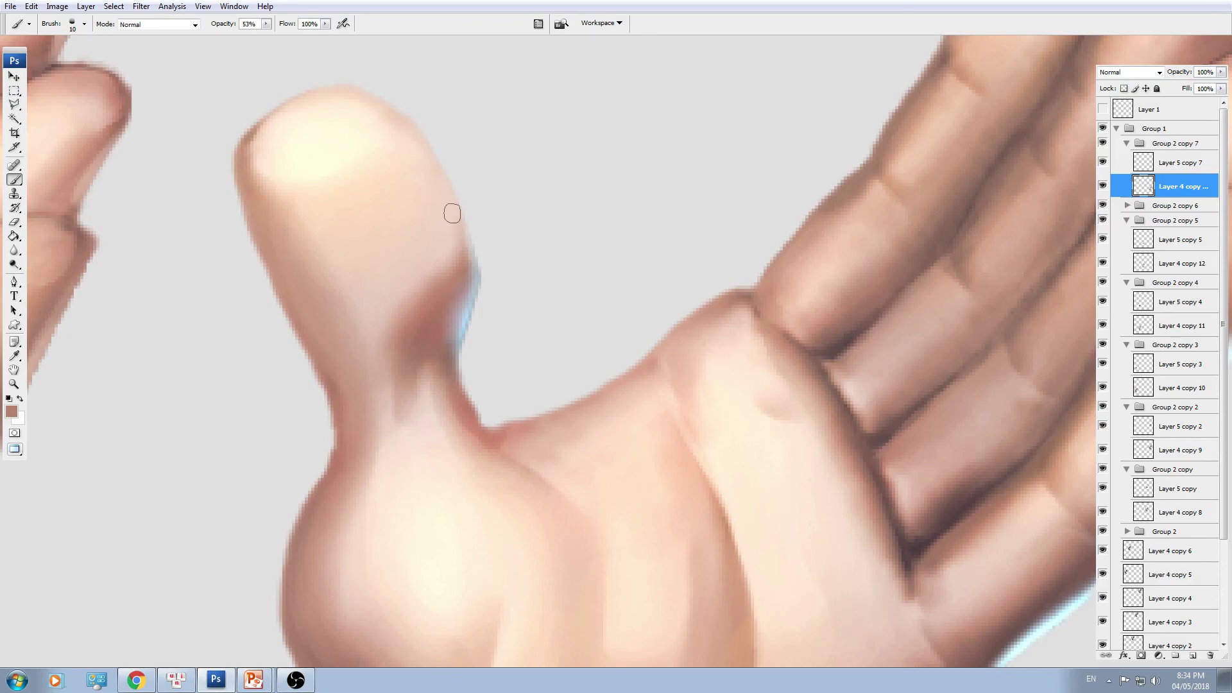
# - Return the brush to Linear Dodge (Add) mode and sample the light blue from the thumb's rim light
pyautogui.click(157, 24)
pyautogui.click(162, 176)
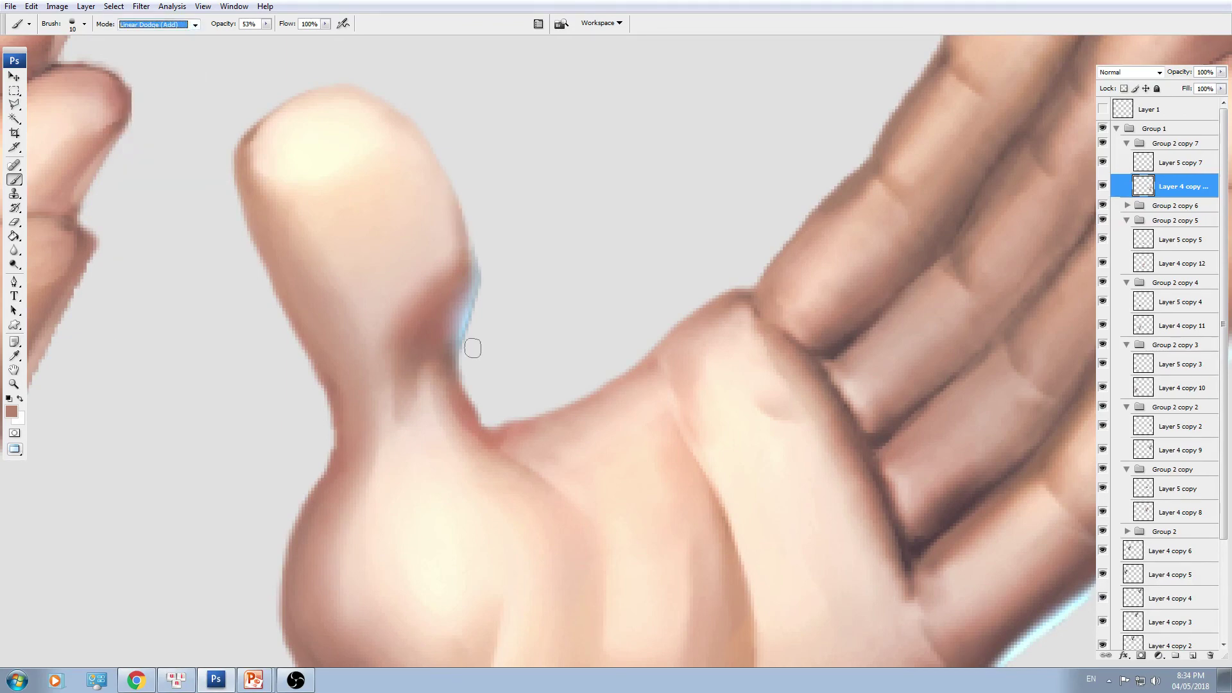
pyautogui.keyDown('alt'); pyautogui.click(469, 308); pyautogui.keyUp('alt')
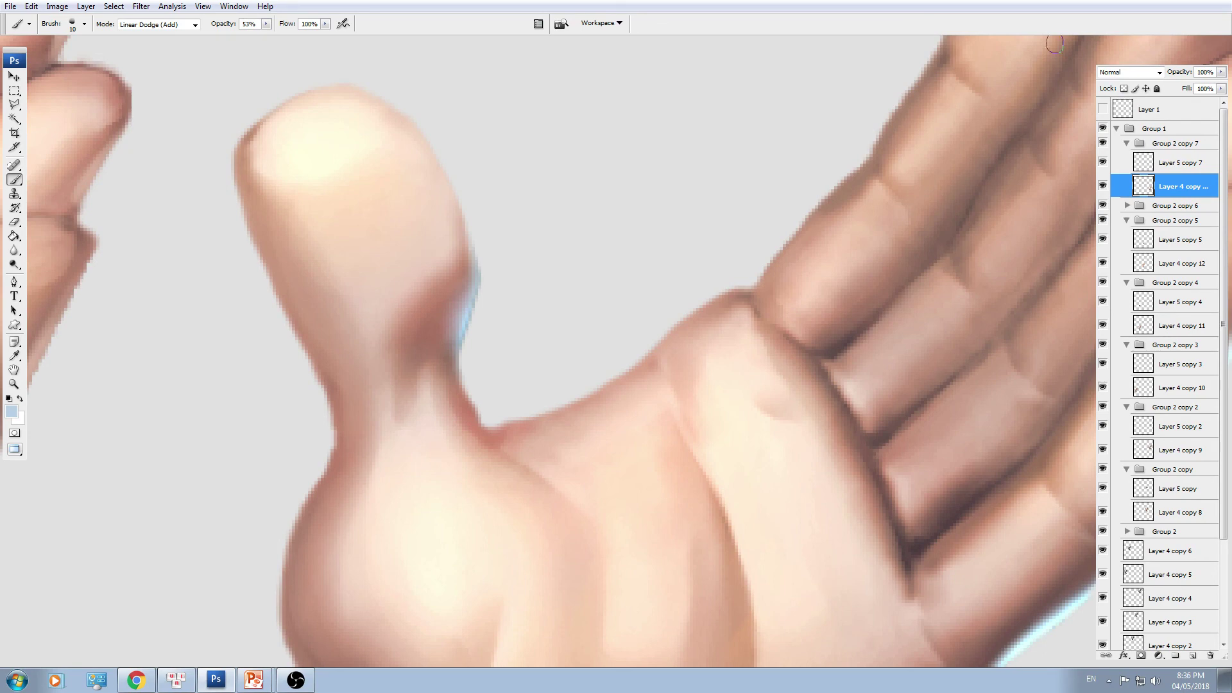
pyautogui.hotkey('ctrl', '-')
pyautogui.hotkey('ctrl', '-')
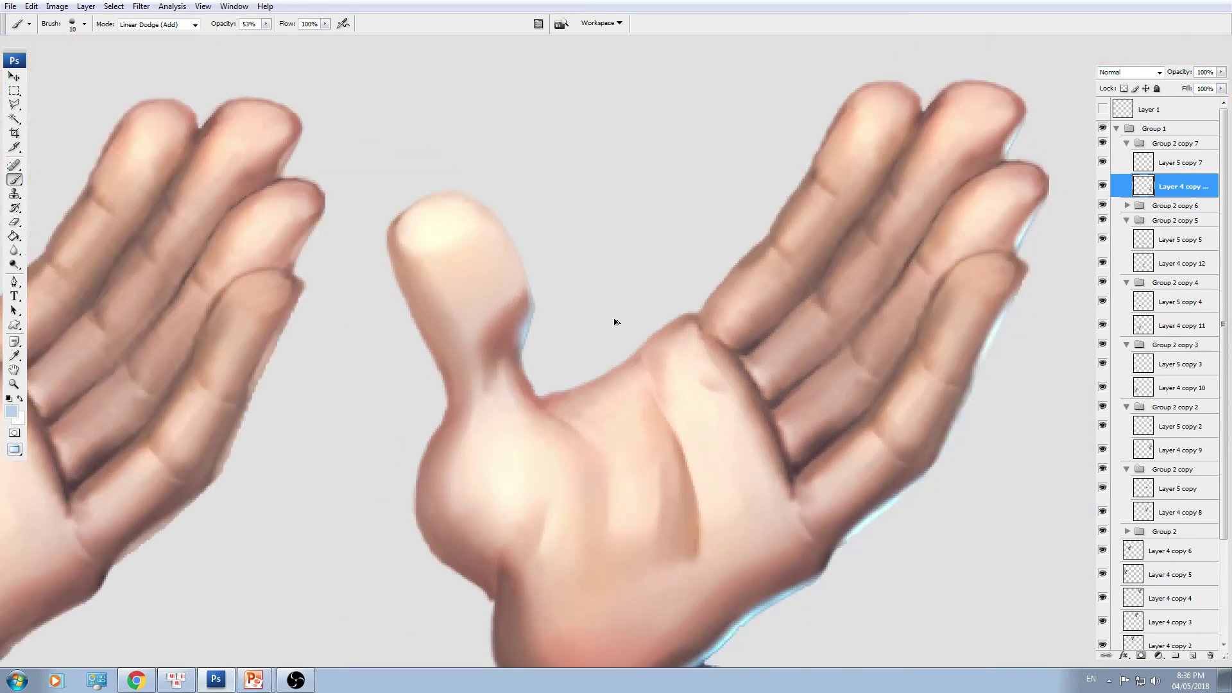
pyautogui.hotkey('ctrl', '-')
pyautogui.hotkey('ctrl', '-')
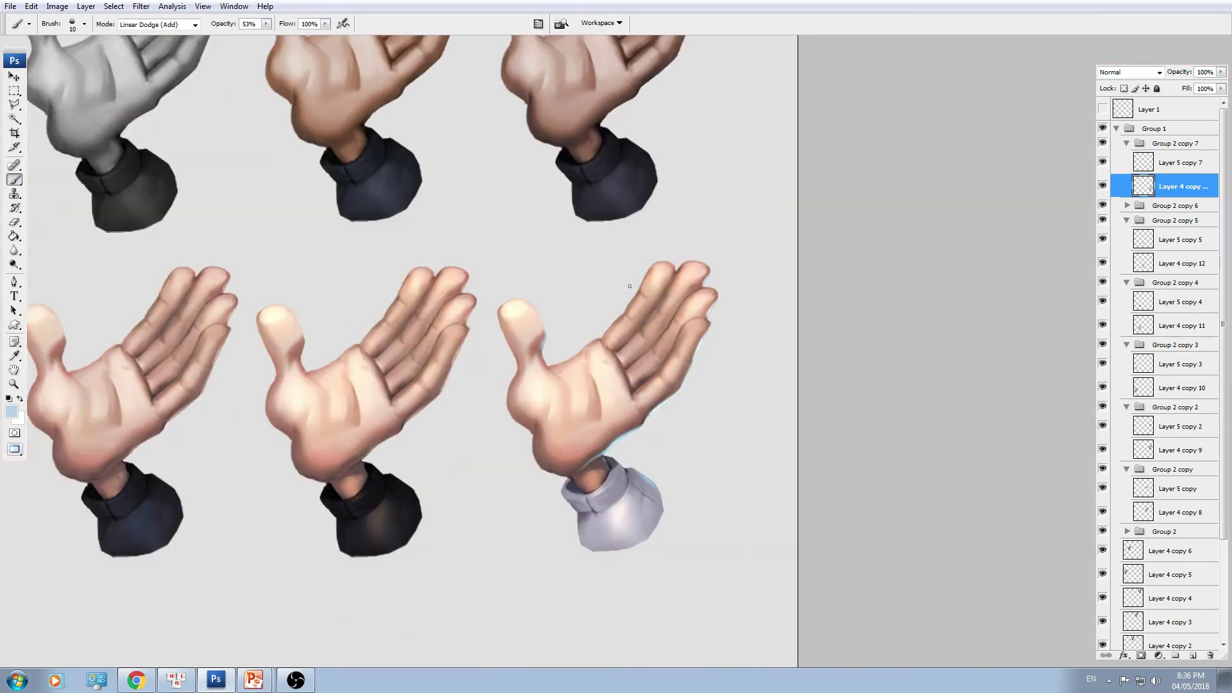